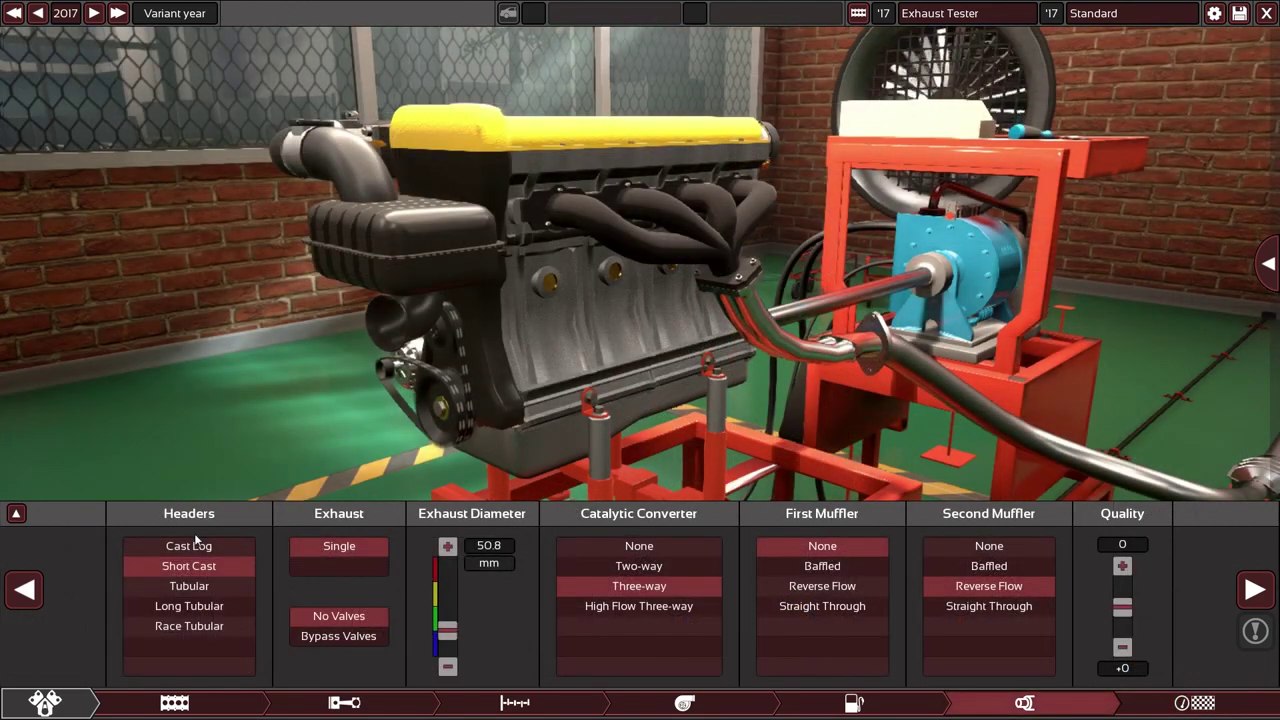
Step: Bring up the engine stats and power graph, then hide them to view the engine
{"action": "mouse_move", "coordinate": [231, 569]}
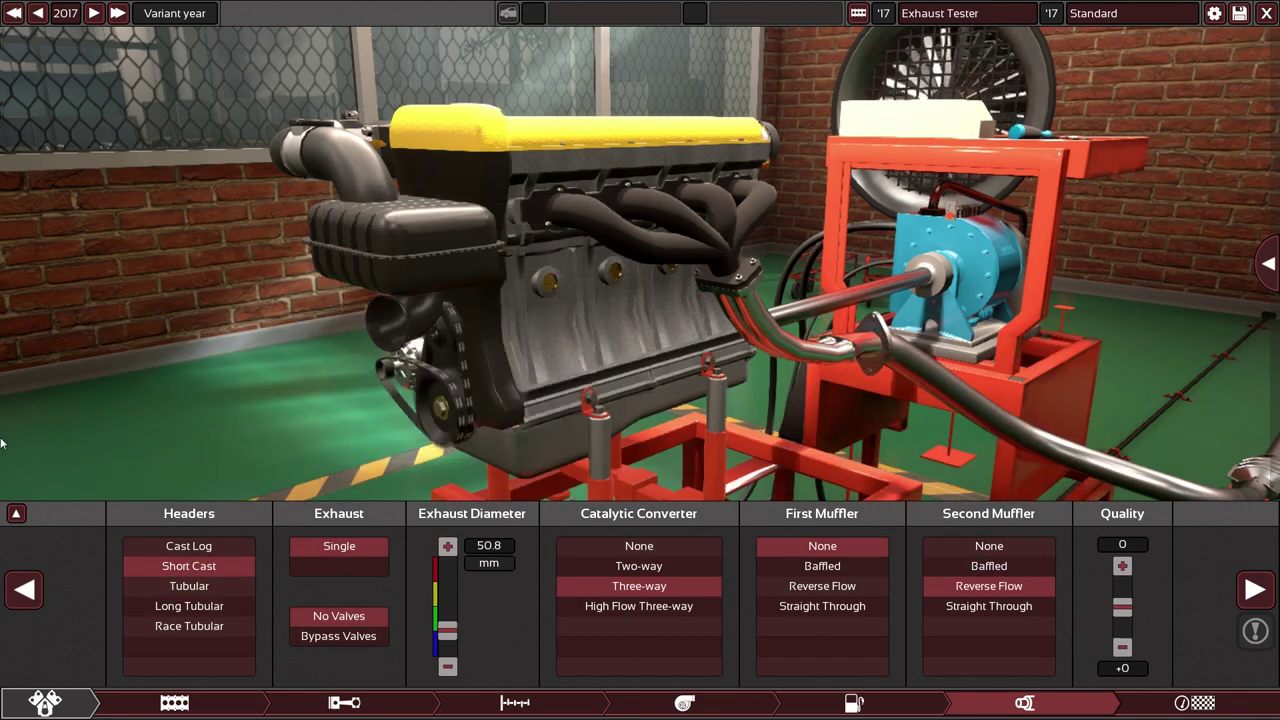
{"action": "left_click", "coordinate": [16, 514]}
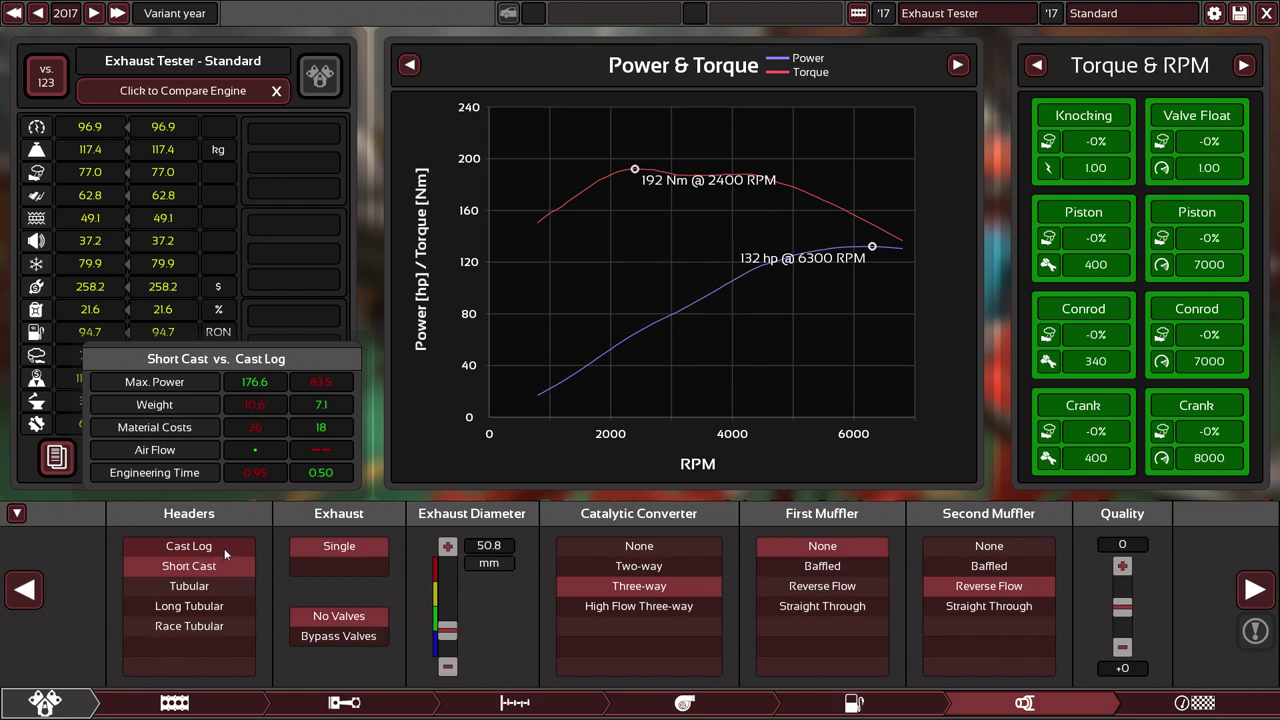
{"action": "left_click", "coordinate": [16, 513]}
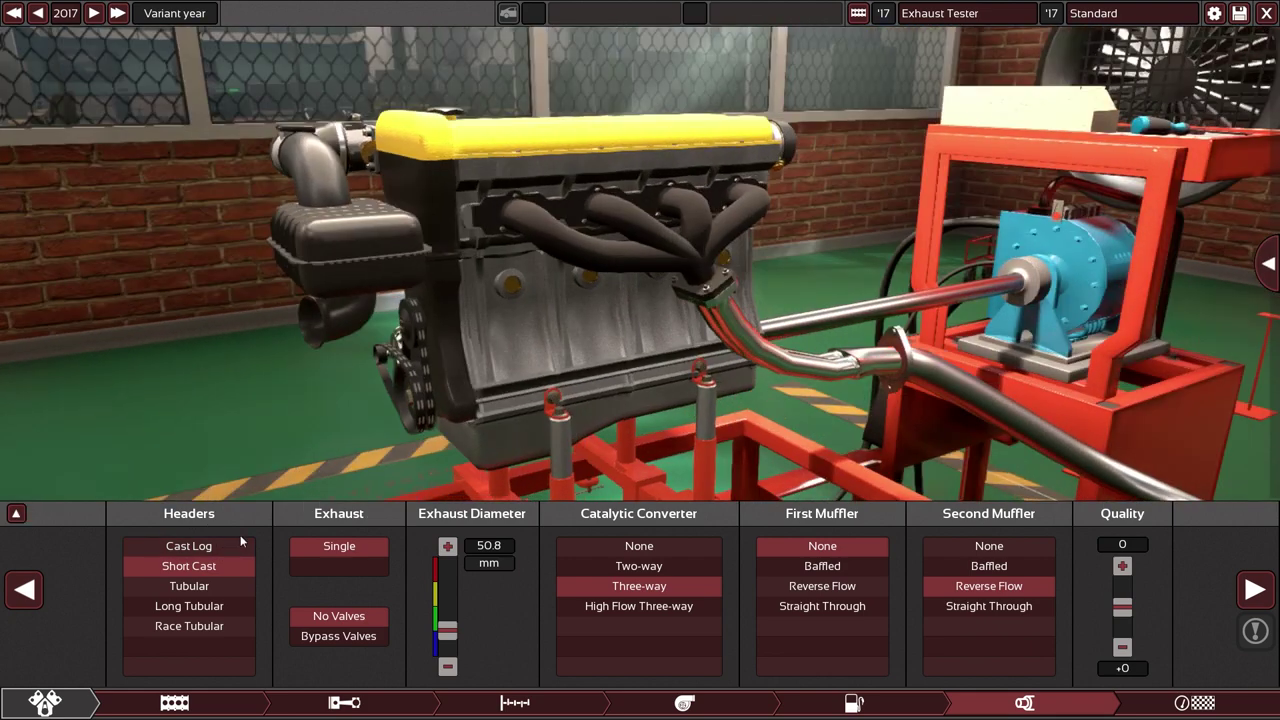
Step: Try Cast Log, Tubular, Long Tubular and Race Tubular headers, then return to Short Cast
{"action": "left_click", "coordinate": [189, 546]}
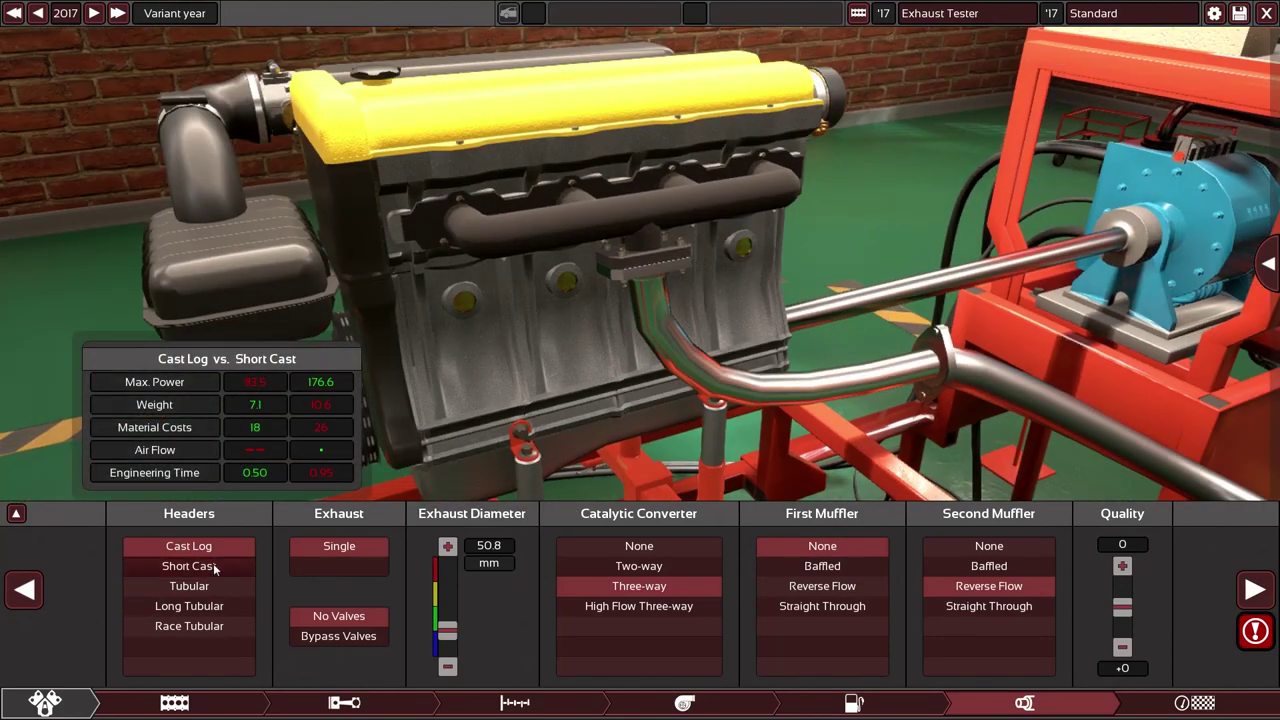
{"action": "left_click", "coordinate": [189, 566]}
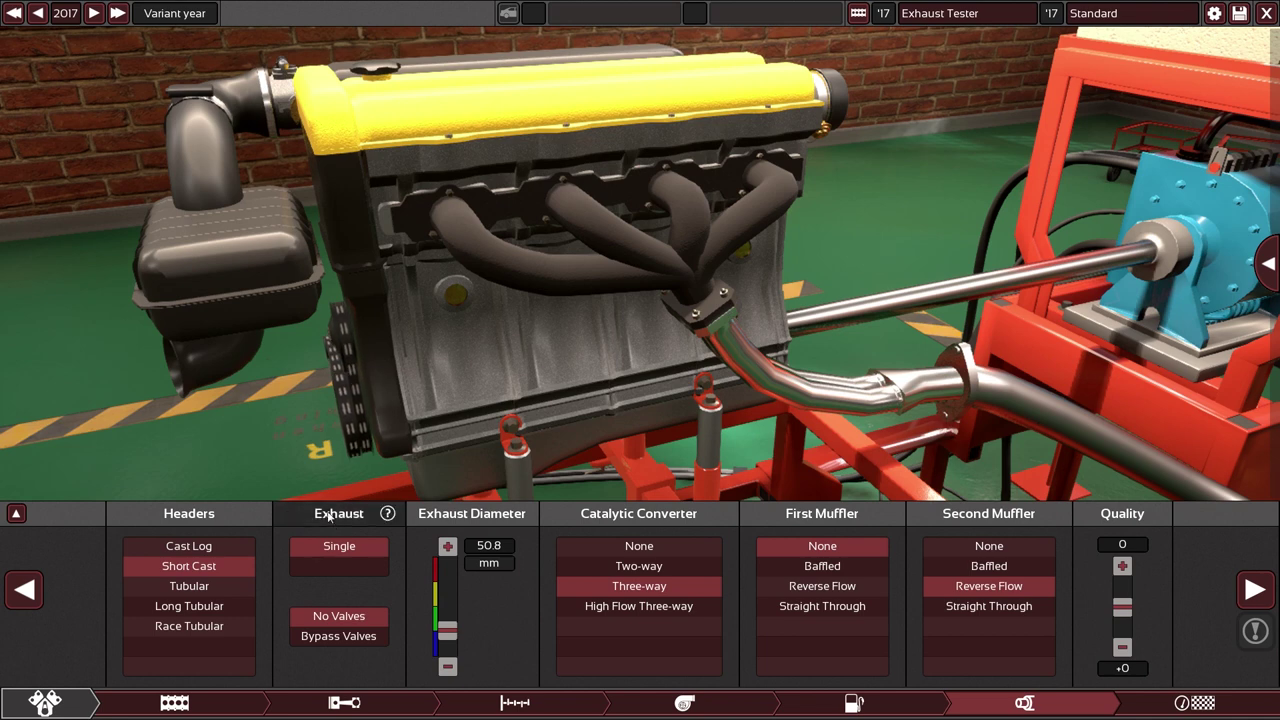
{"action": "left_click", "coordinate": [228, 594]}
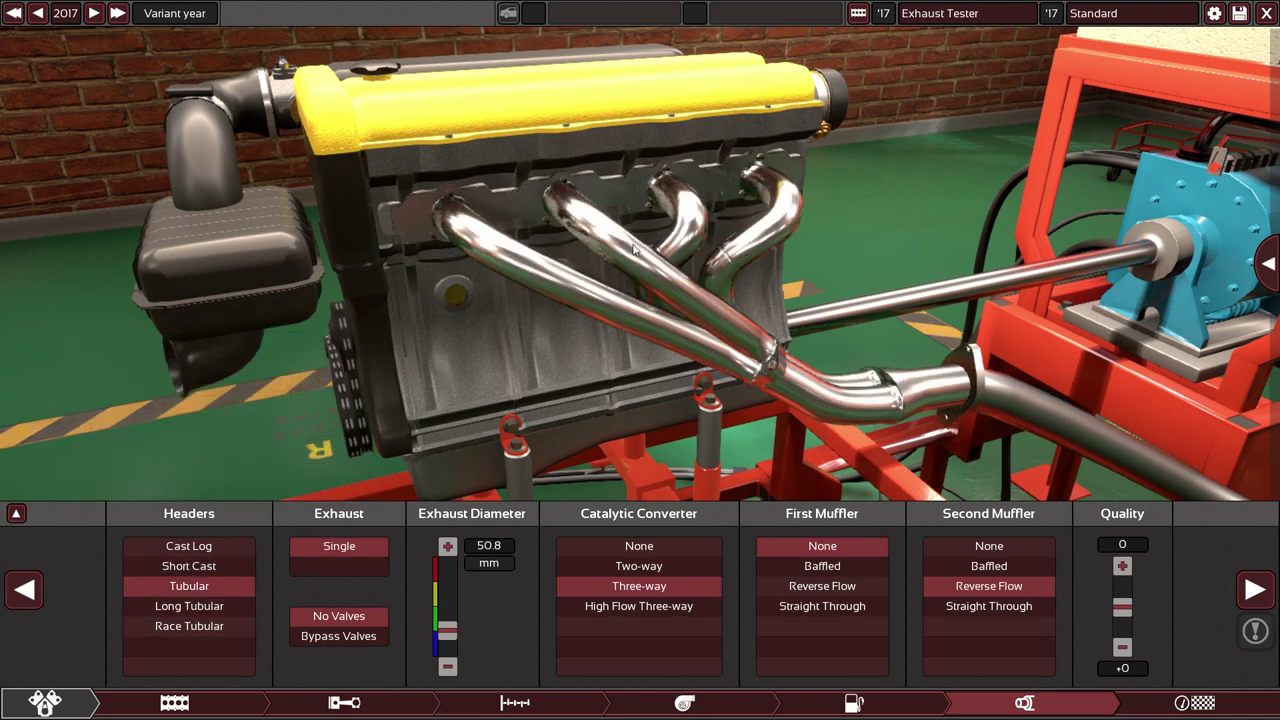
{"action": "left_click", "coordinate": [229, 606]}
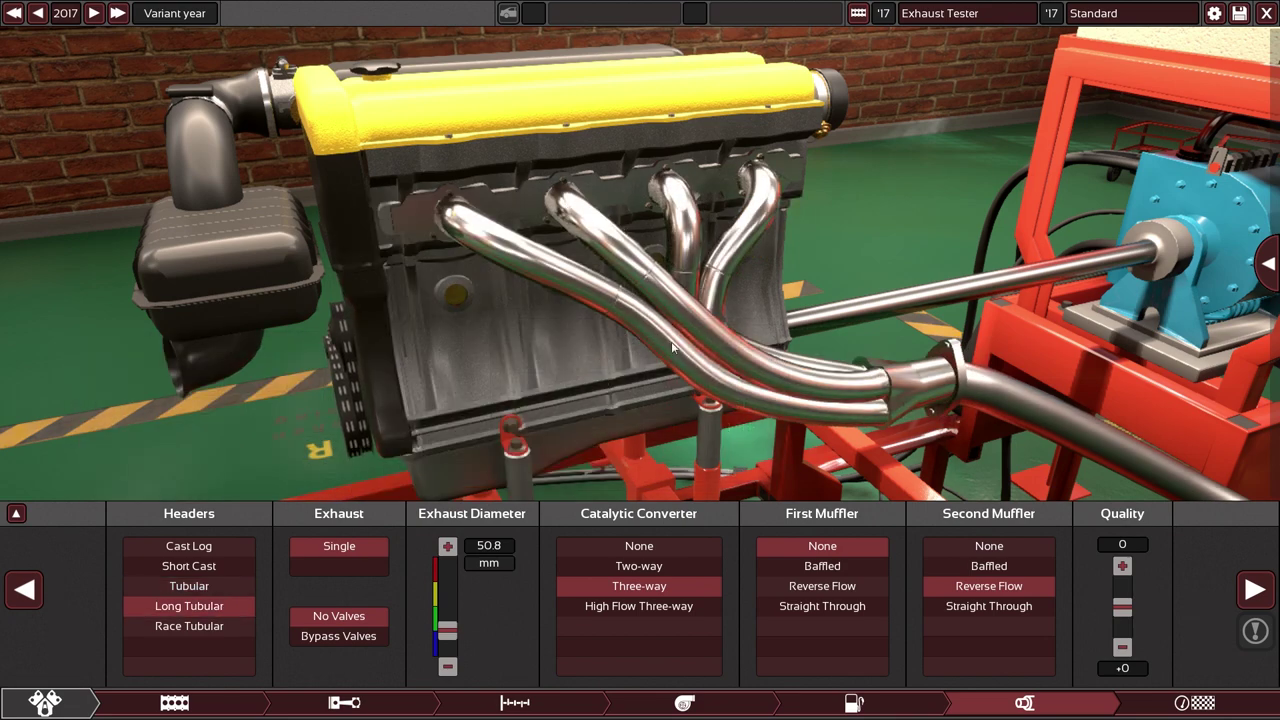
{"action": "left_click", "coordinate": [203, 628]}
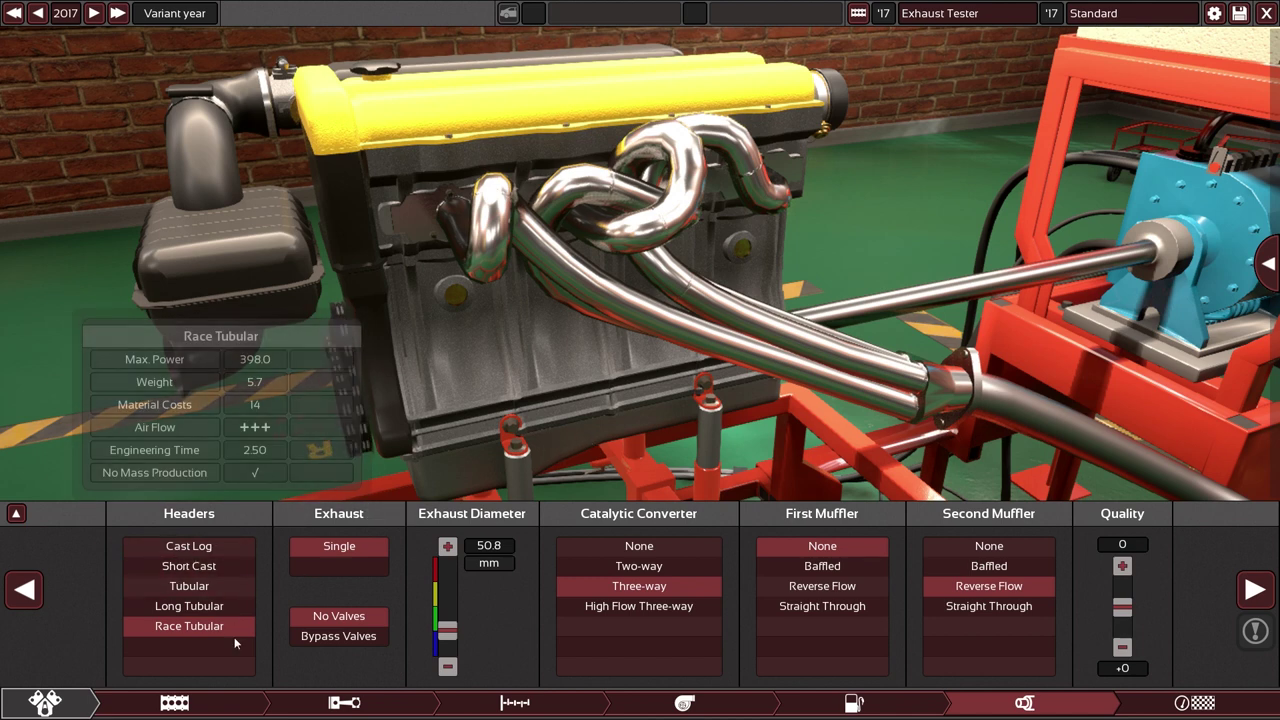
{"action": "left_click", "coordinate": [222, 565]}
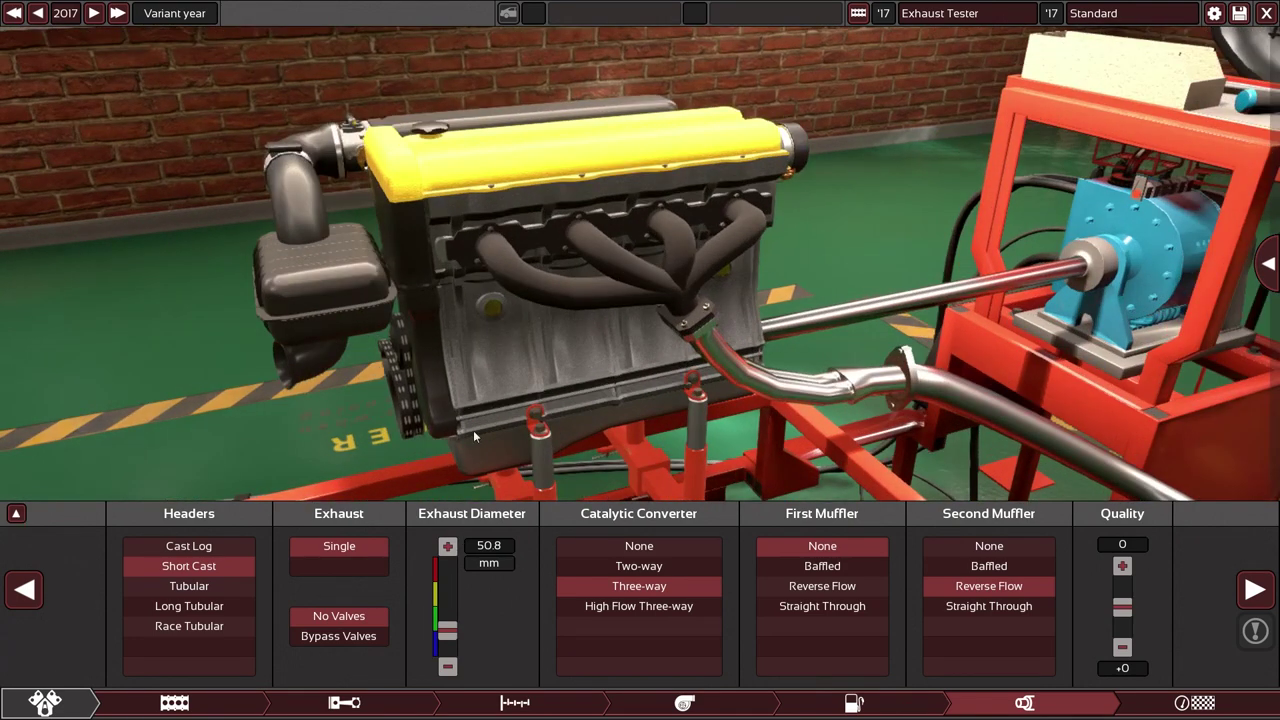
Step: Show the engine stats again with the side readouts switched to Flowbench figures
{"action": "left_click", "coordinate": [15, 514]}
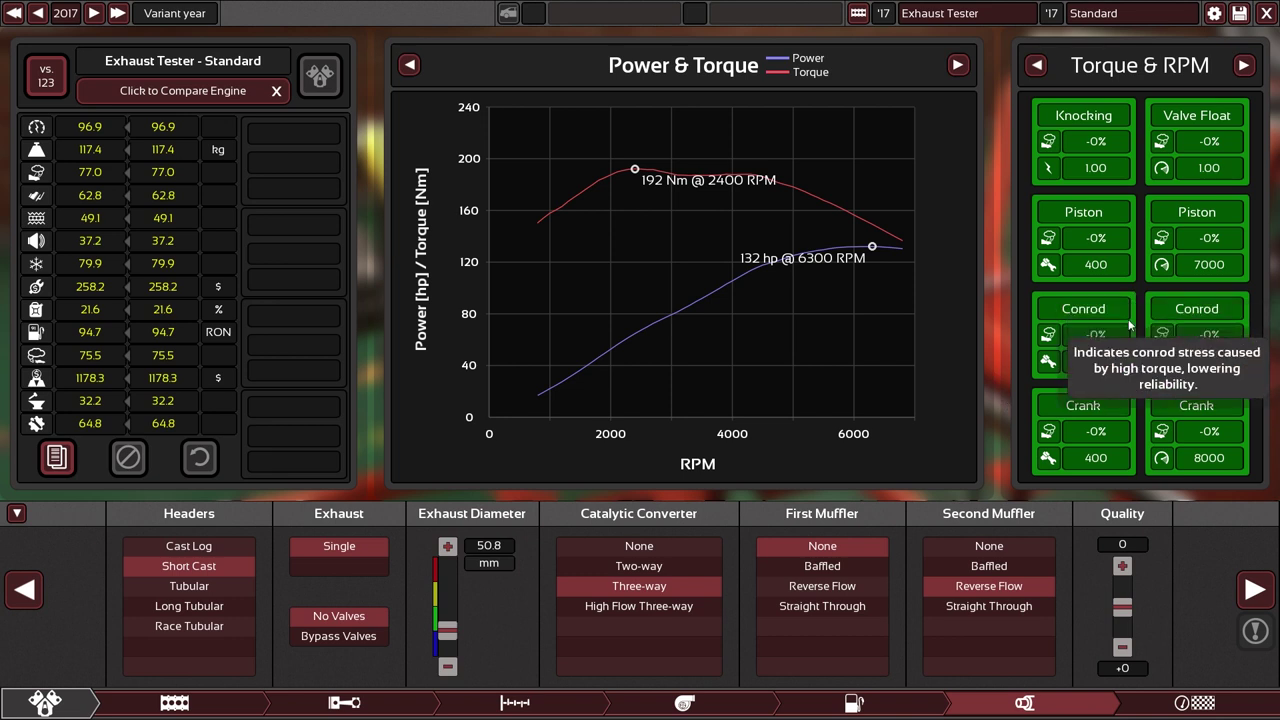
{"action": "left_click", "coordinate": [1036, 65]}
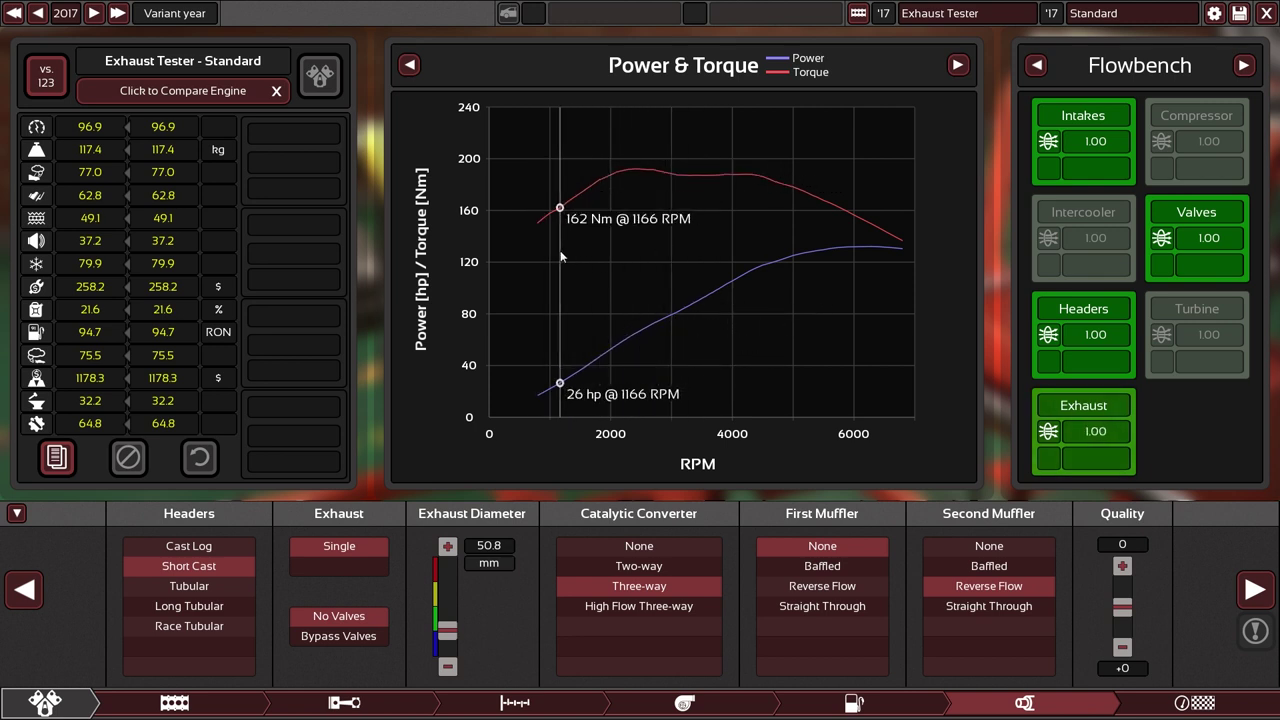
{"action": "mouse_move", "coordinate": [1098, 345]}
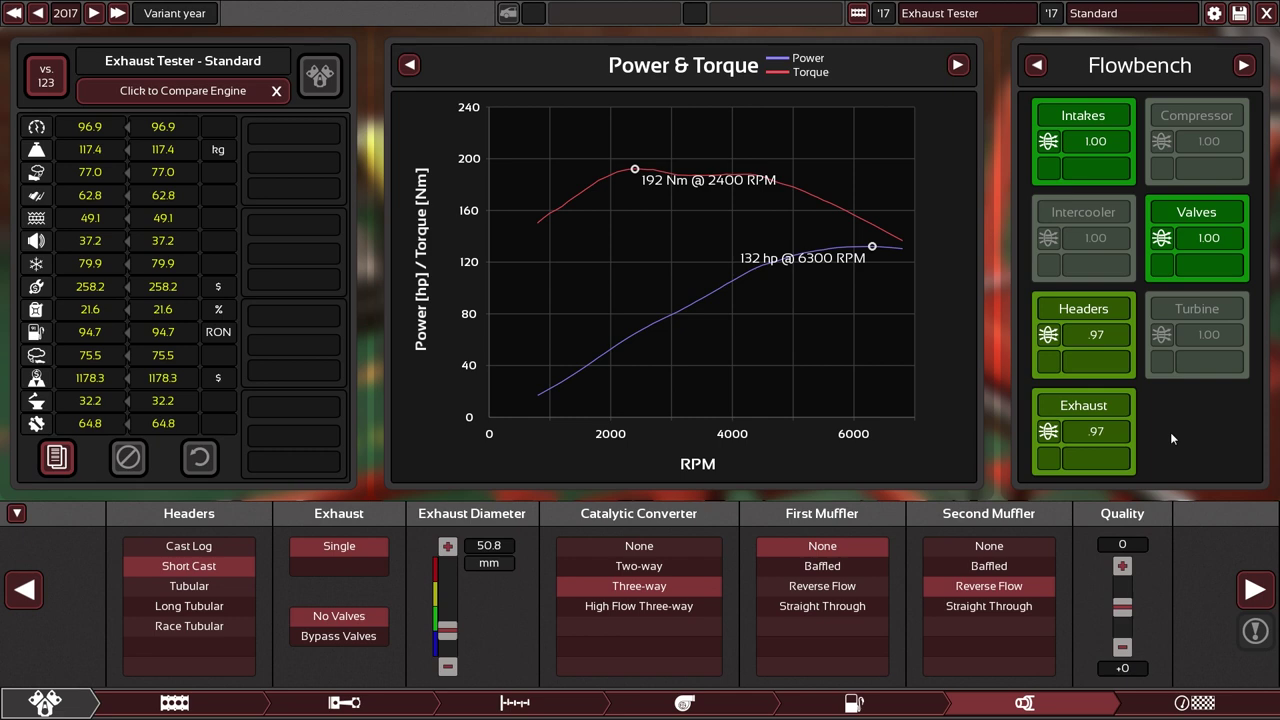
Step: Set both the Second Muffler and the Catalytic Converter to None
{"action": "left_click", "coordinate": [1012, 547]}
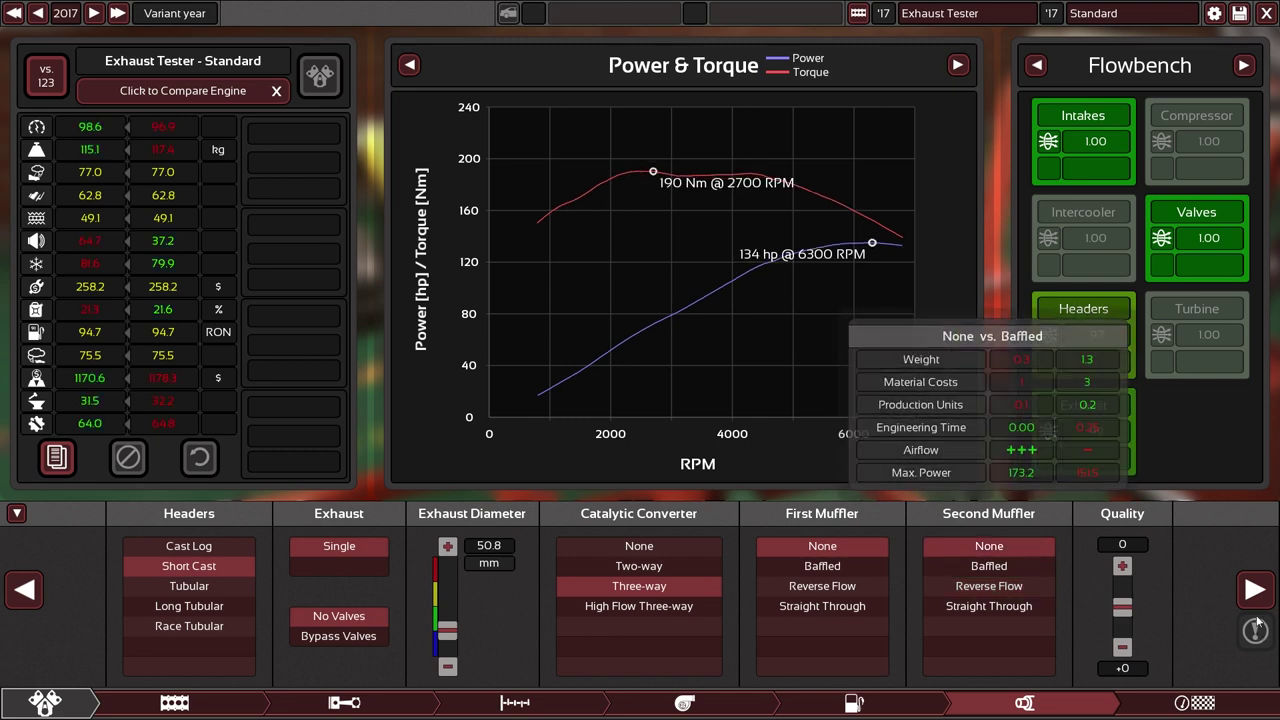
{"action": "left_click", "coordinate": [639, 546]}
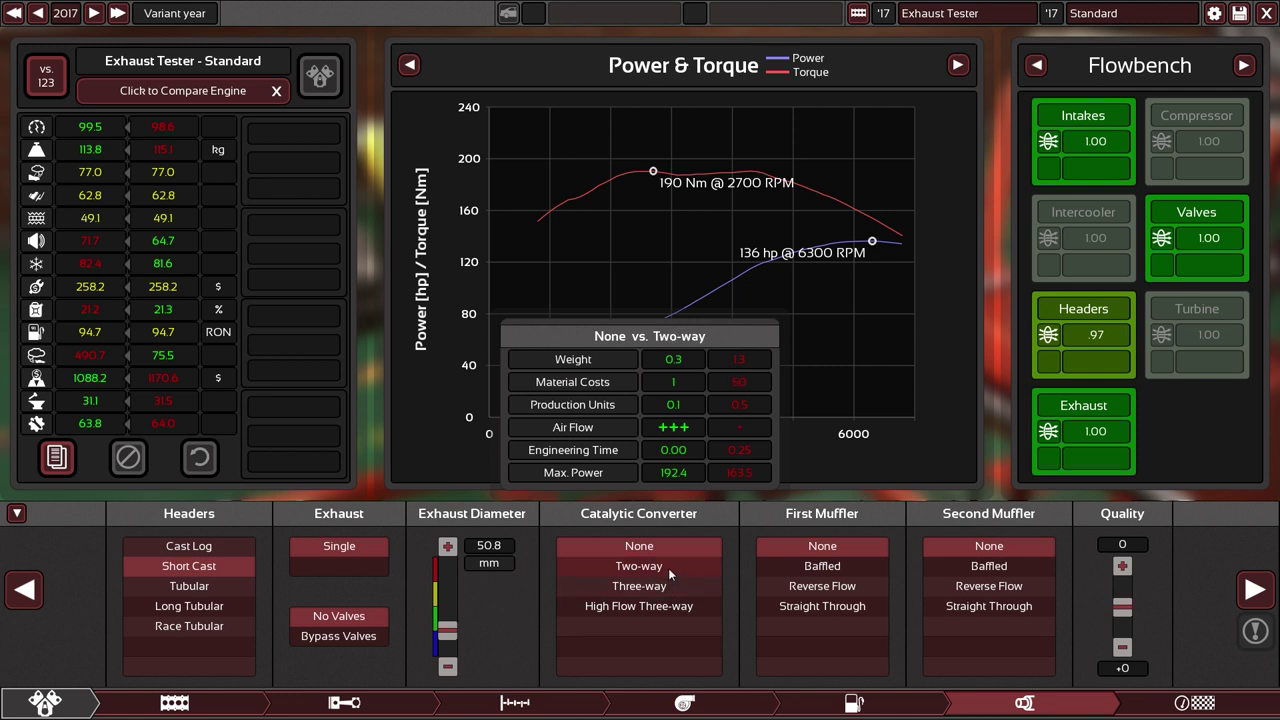
Step: Compare Two-way, Three-way and no catalytic converter, settling on Three-way
{"action": "left_click", "coordinate": [668, 568]}
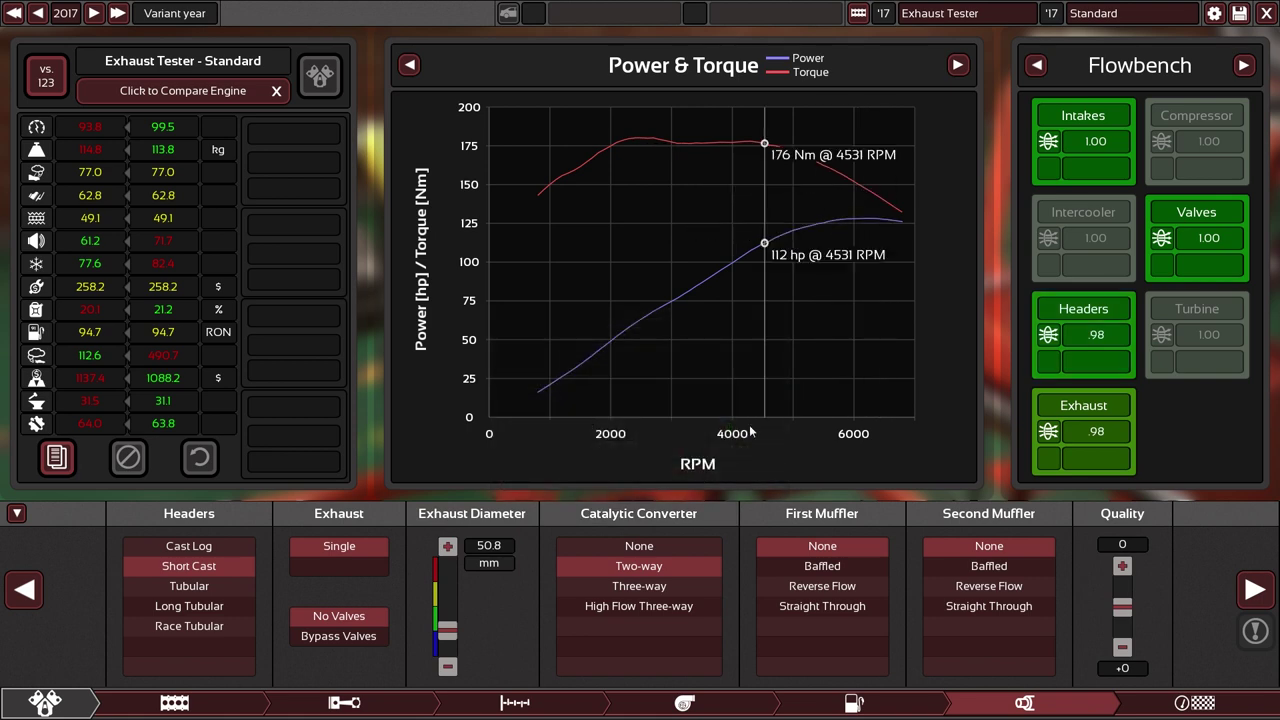
{"action": "left_click", "coordinate": [648, 587]}
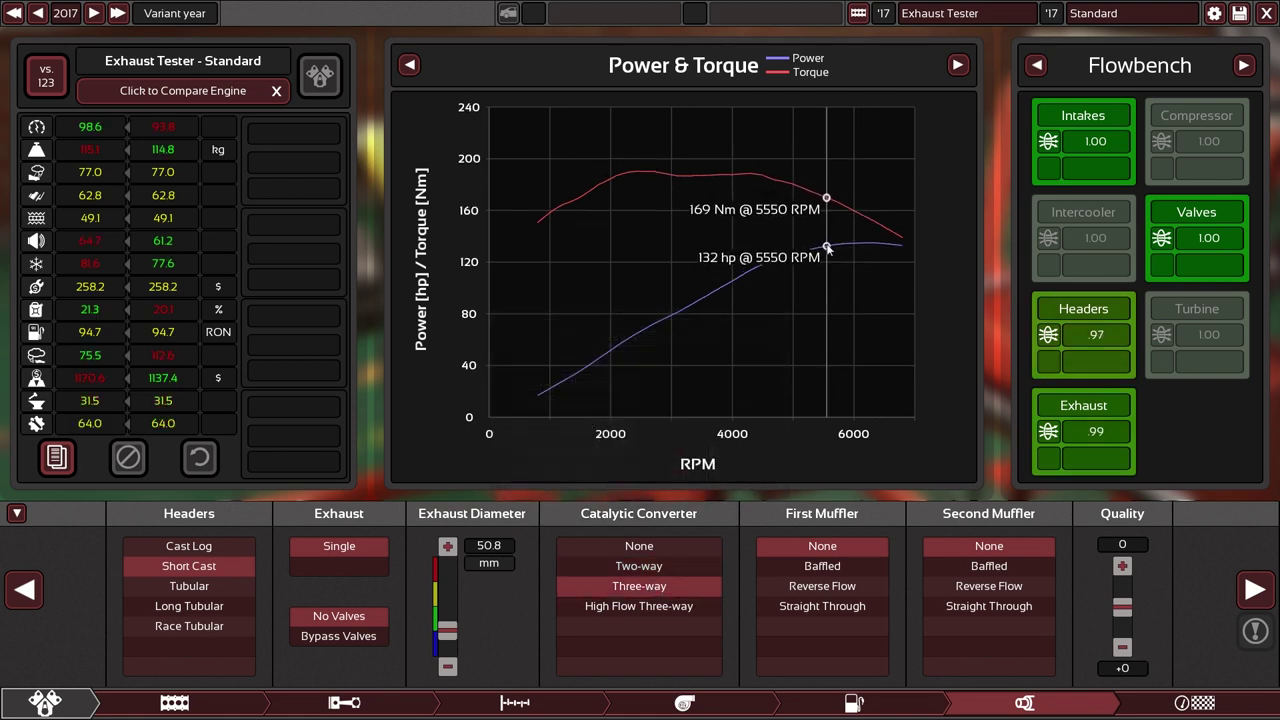
{"action": "left_click", "coordinate": [650, 546]}
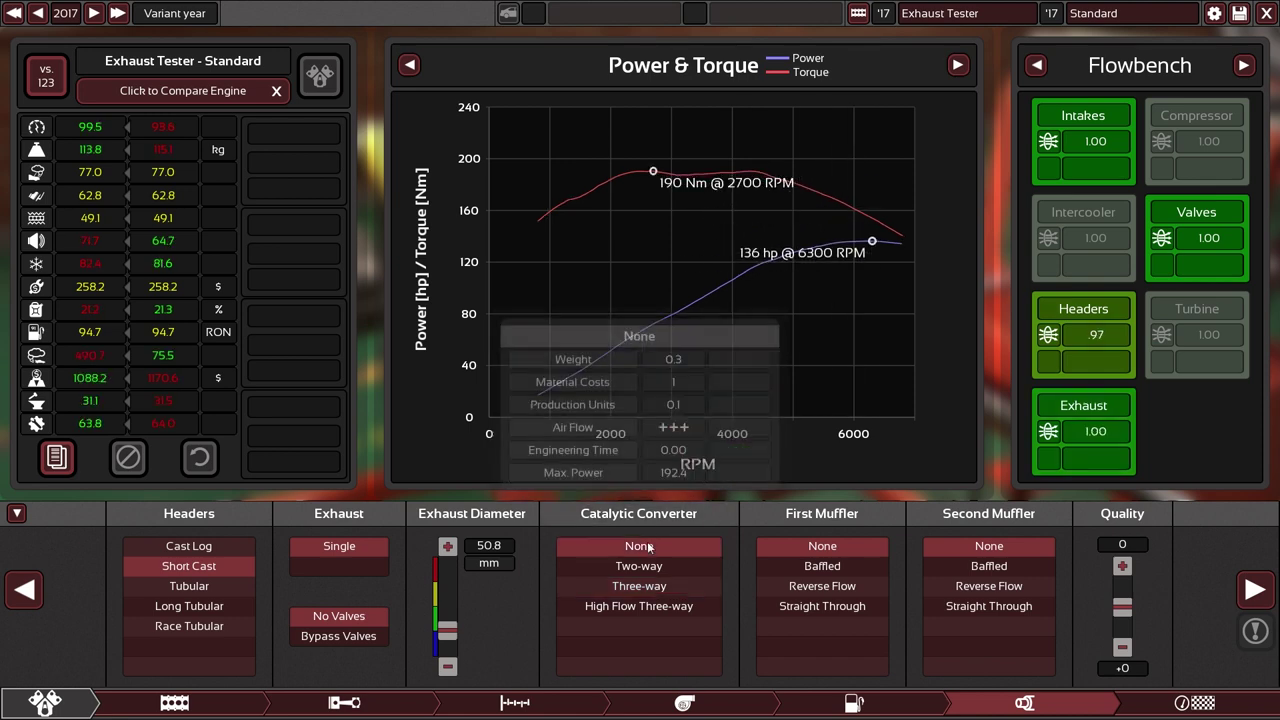
{"action": "left_click", "coordinate": [652, 587]}
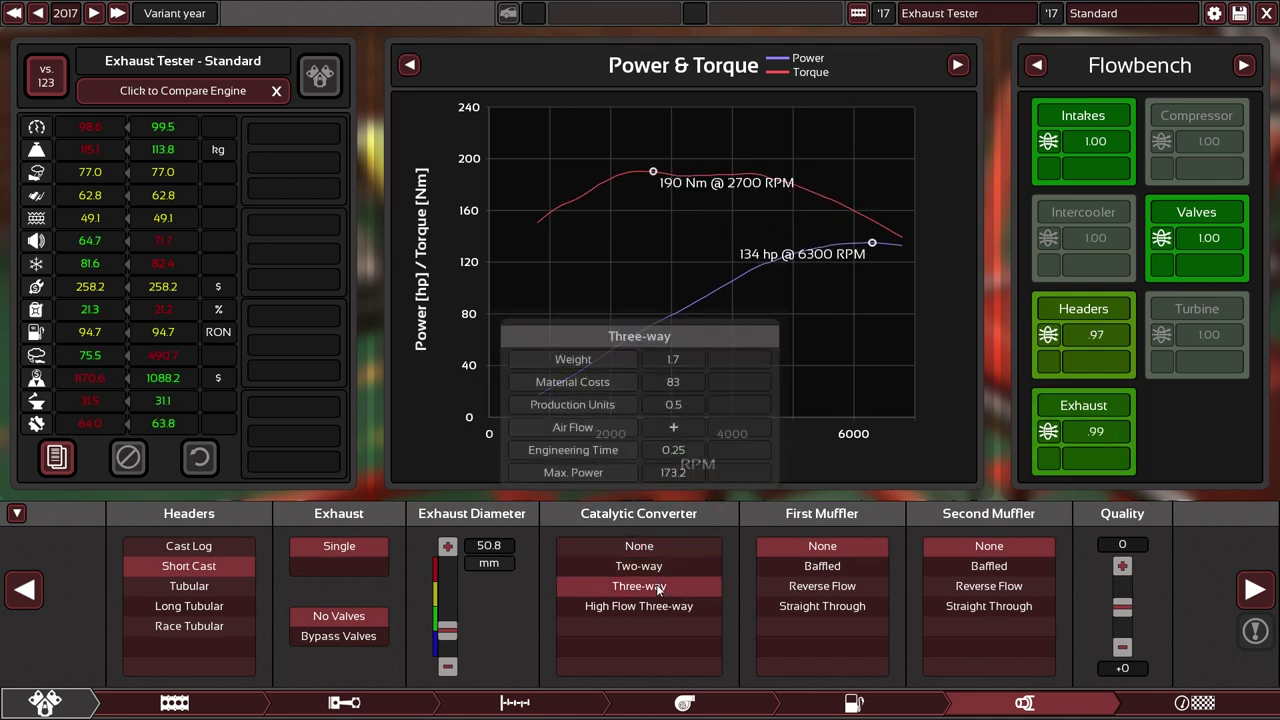
{"action": "left_click", "coordinate": [639, 546]}
{"action": "left_click", "coordinate": [657, 592]}
{"action": "left_click", "coordinate": [639, 546]}
{"action": "left_click", "coordinate": [652, 587]}
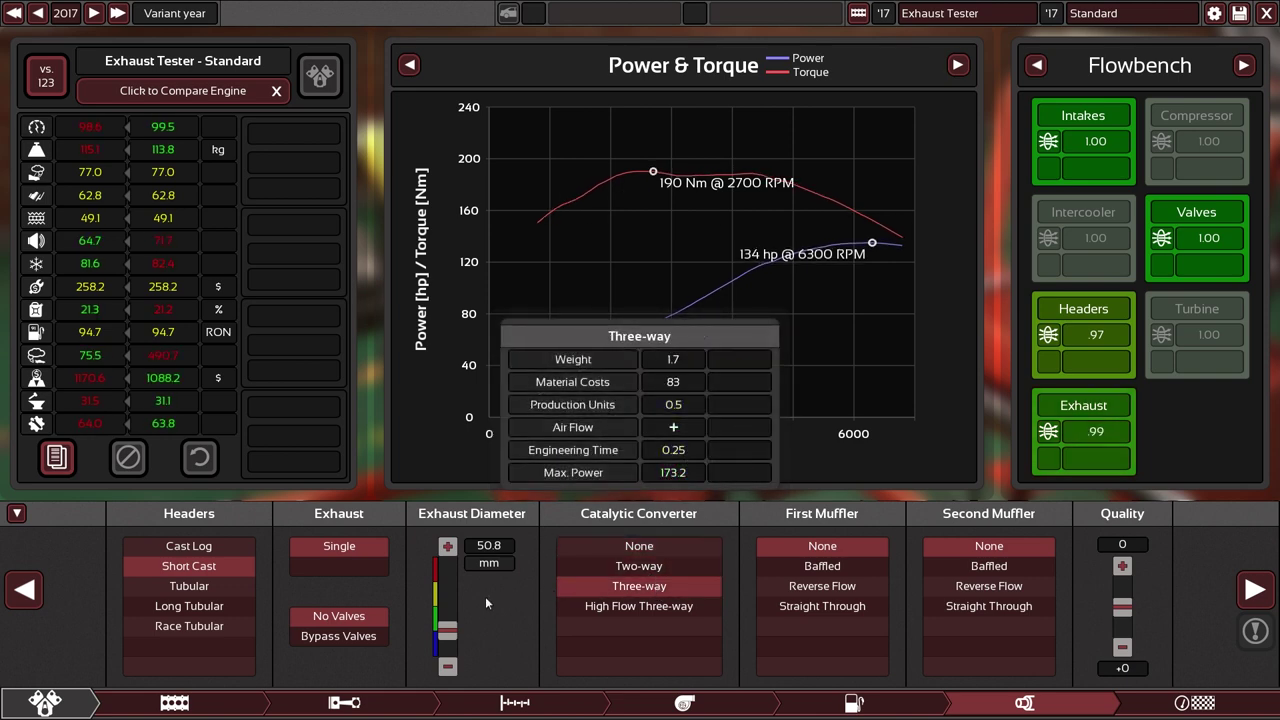
Step: Test the exhaust diameter slider and the High Flow Three-way converter, then keep Three-way
{"action": "mouse_move", "coordinate": [451, 632]}
{"action": "left_click_drag", "start_coordinate": [451, 632], "coordinate": [450, 635]}
{"action": "mouse_move", "coordinate": [635, 569]}
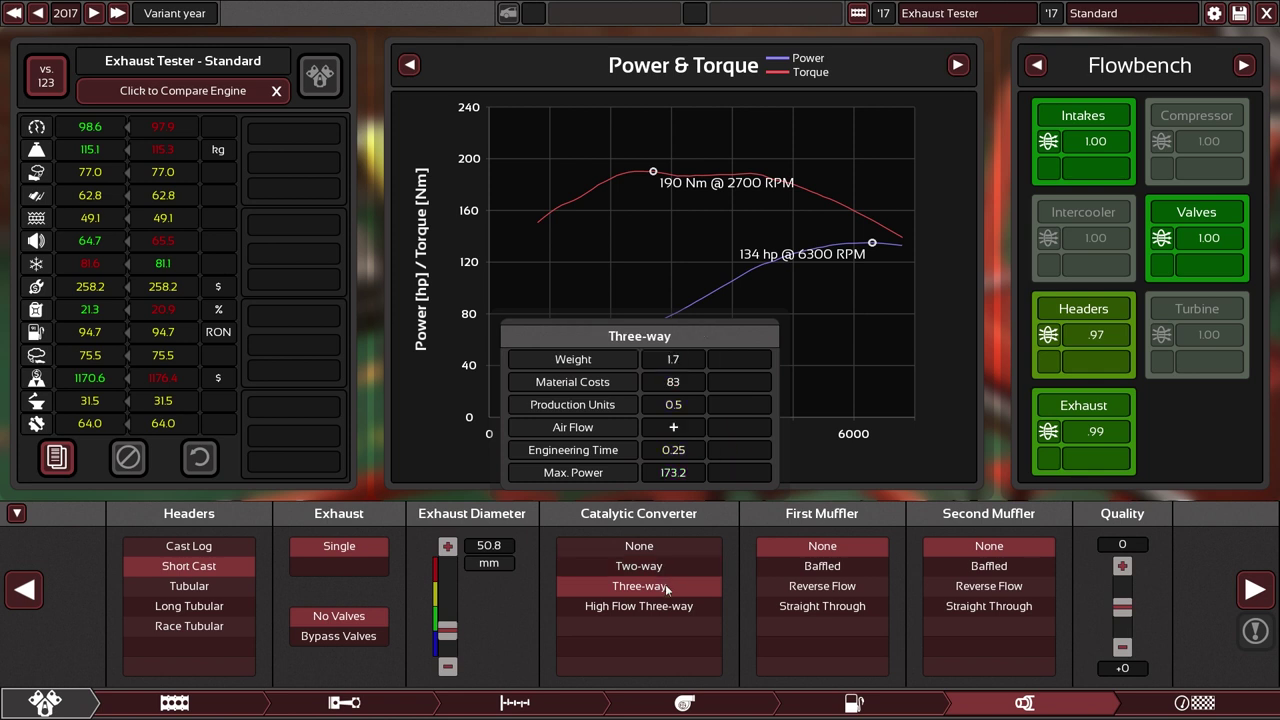
{"action": "mouse_move", "coordinate": [672, 605]}
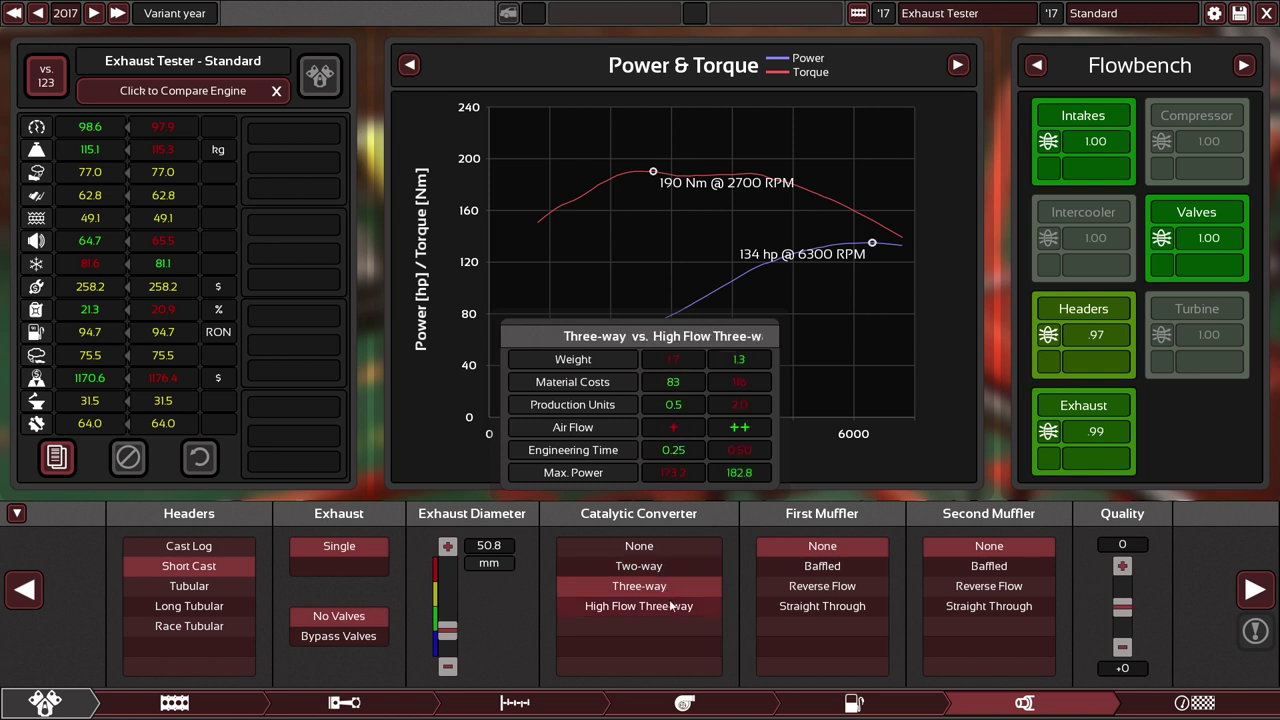
{"action": "left_click", "coordinate": [672, 606]}
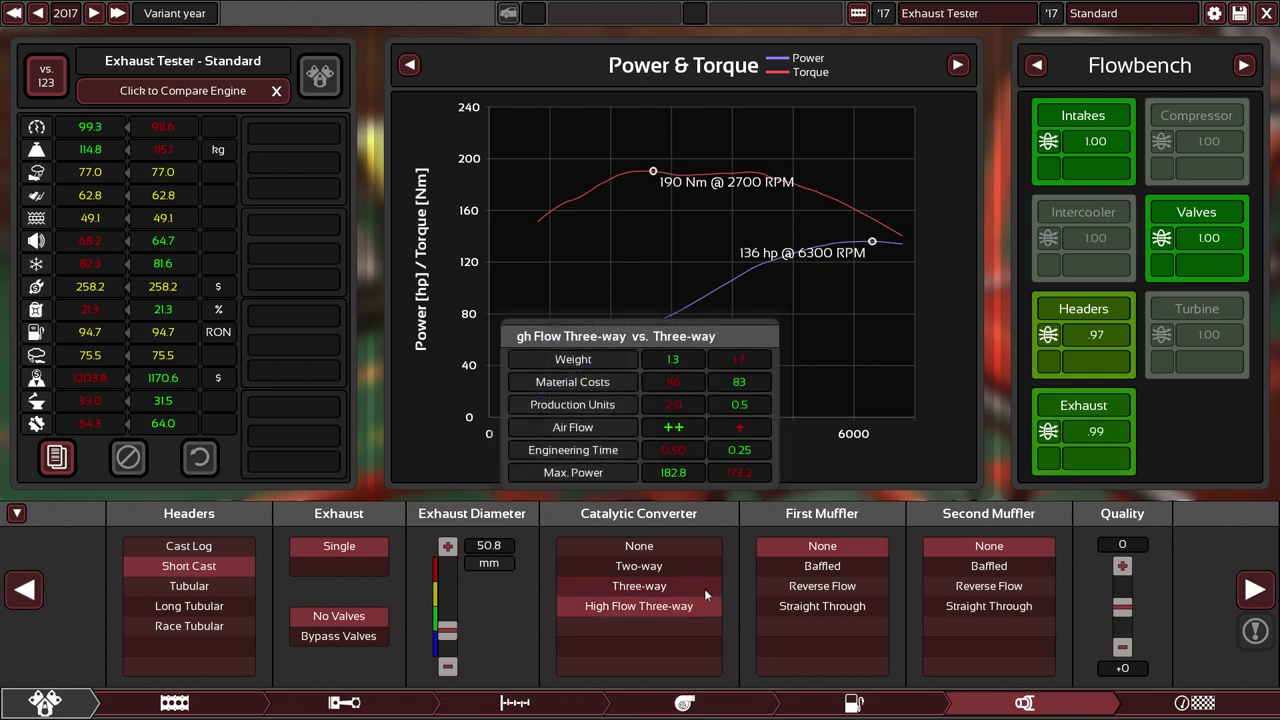
{"action": "left_click", "coordinate": [696, 588]}
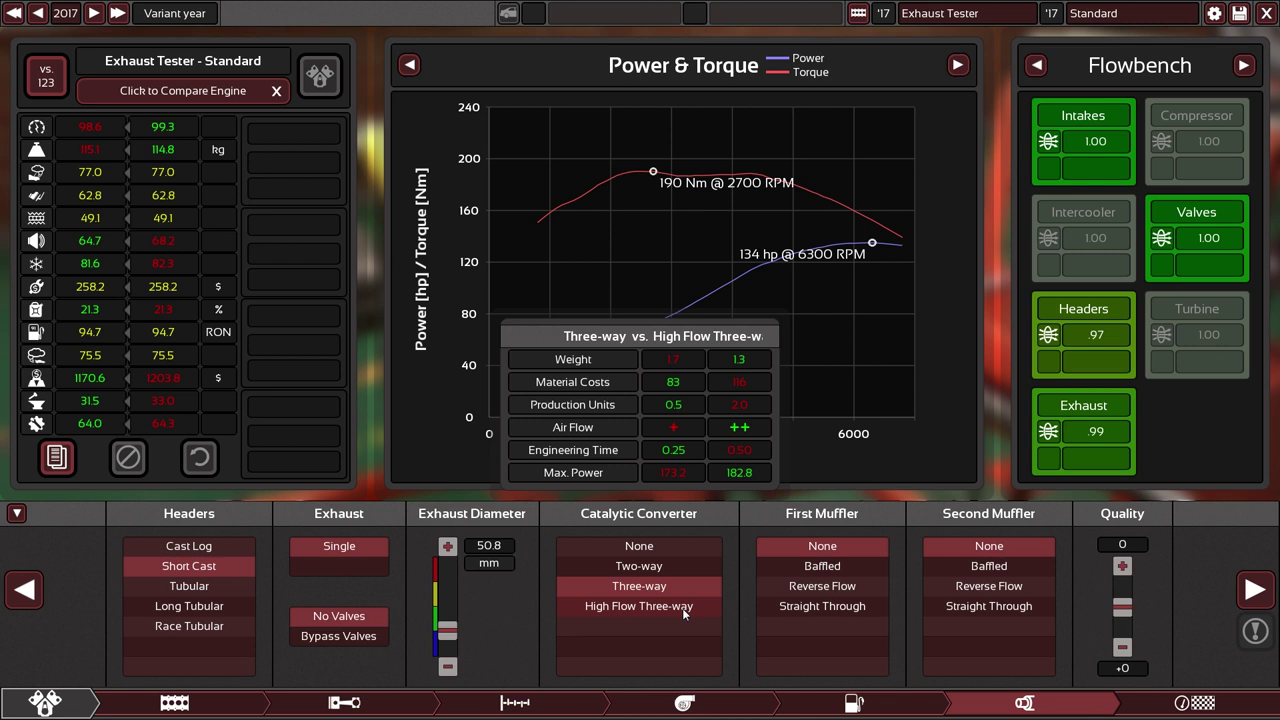
{"action": "mouse_move", "coordinate": [464, 600]}
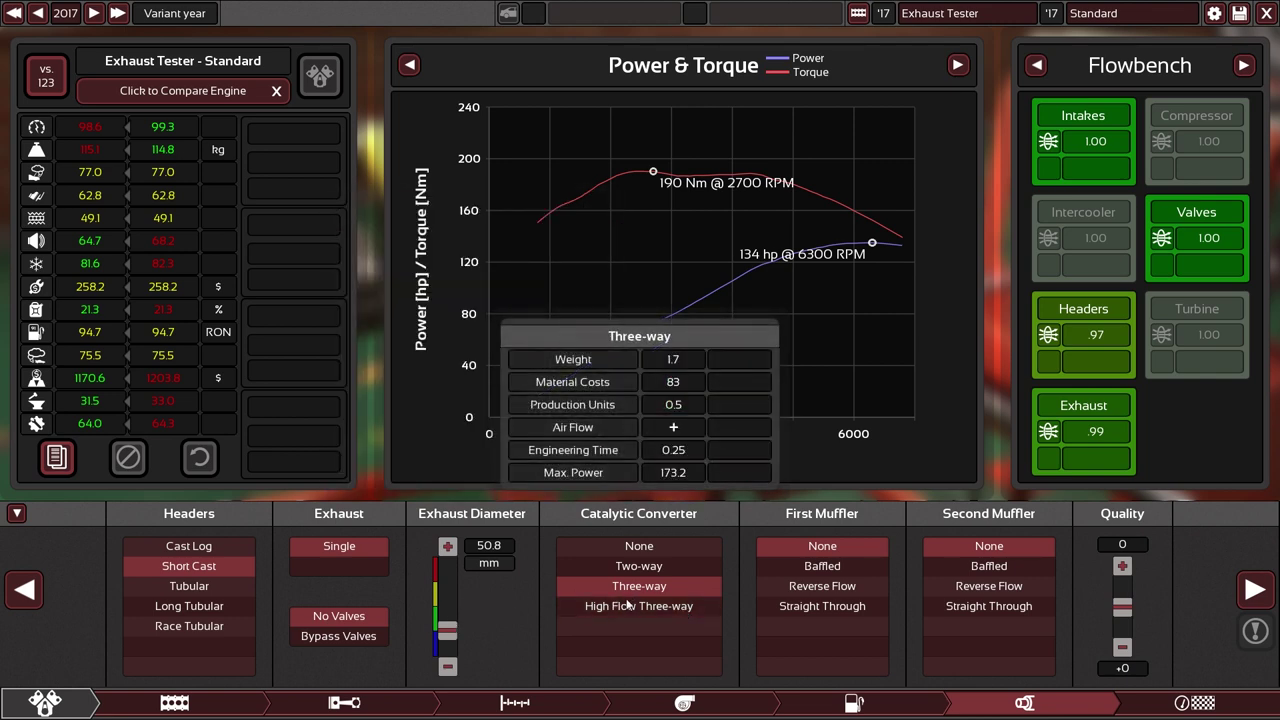
Step: Fit the High Flow Three-way converter and narrow the exhaust diameter to 44.4 mm
{"action": "mouse_move", "coordinate": [628, 606]}
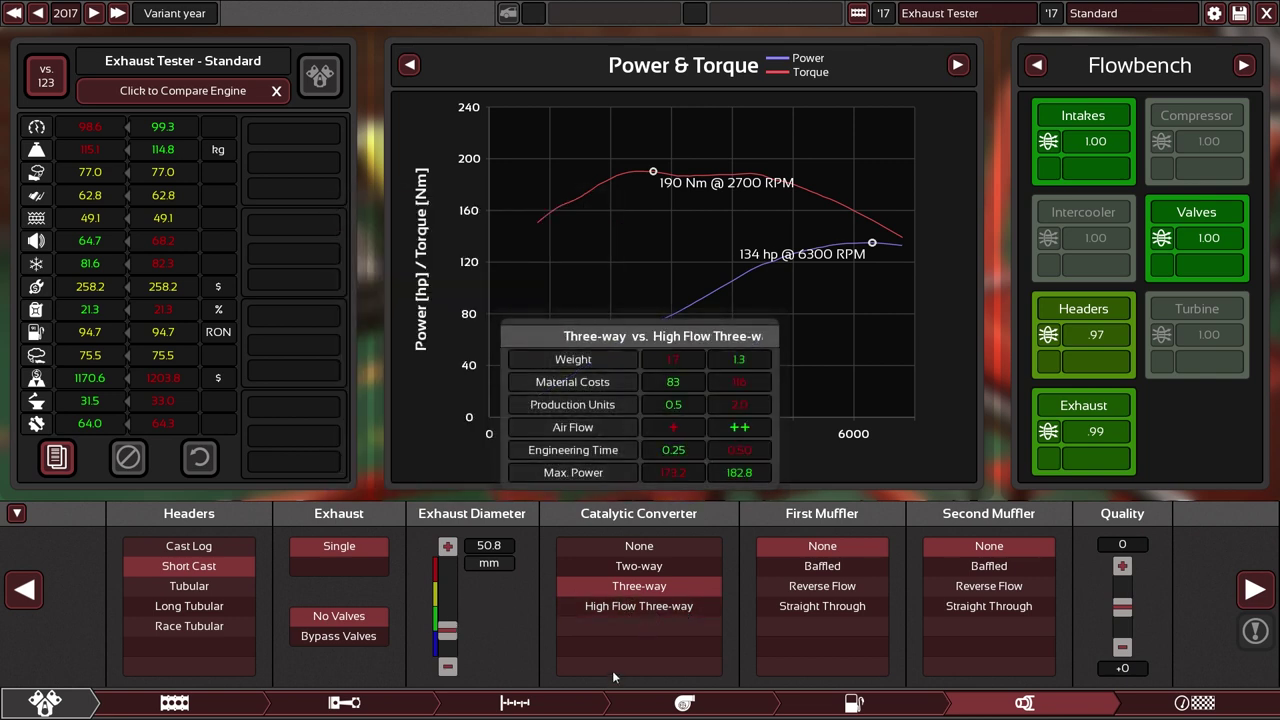
{"action": "left_click", "coordinate": [649, 606]}
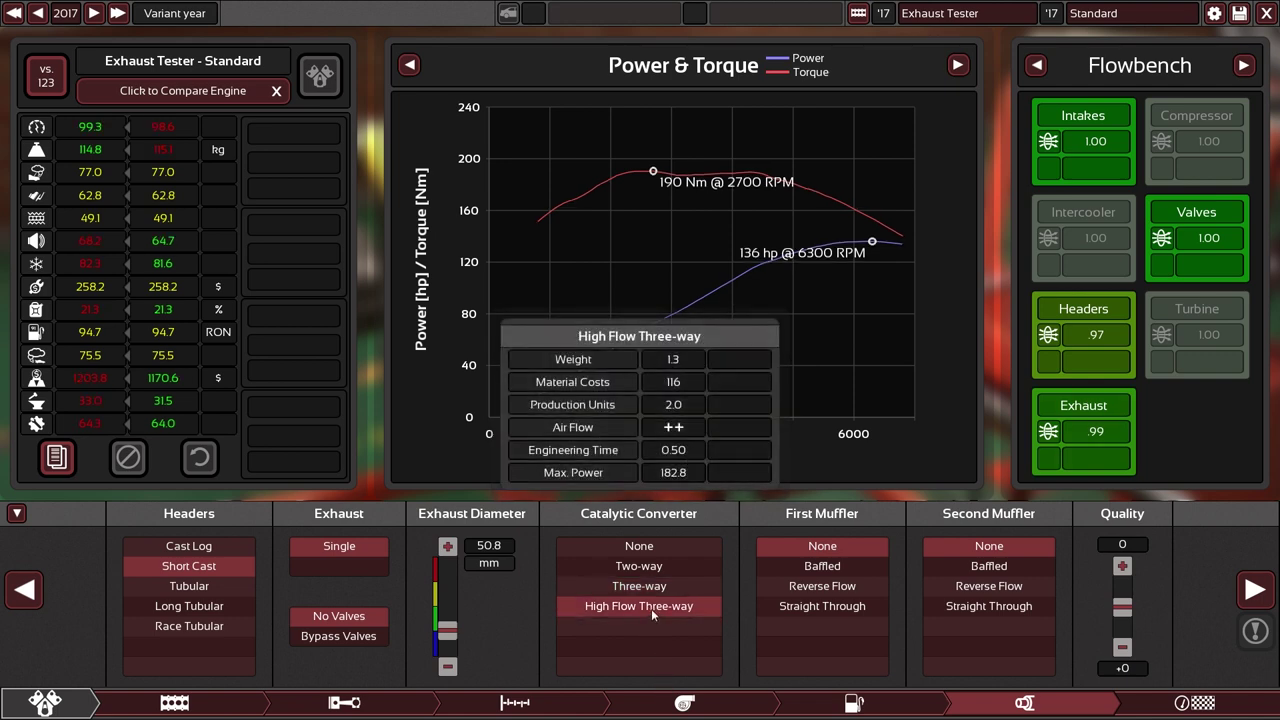
{"action": "mouse_move", "coordinate": [446, 637]}
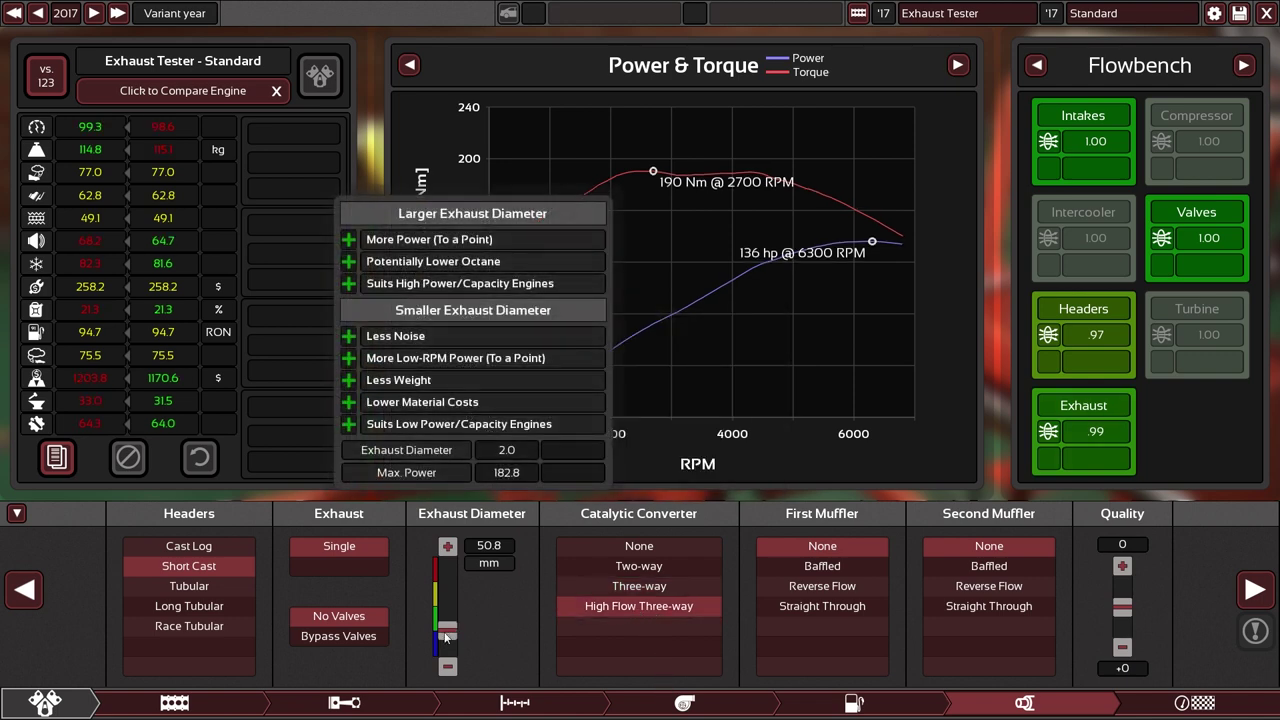
{"action": "mouse_move", "coordinate": [446, 637]}
{"action": "left_mouse_down"}
{"action": "mouse_move", "coordinate": [482, 629]}
{"action": "mouse_move", "coordinate": [455, 640]}
{"action": "left_mouse_up"}
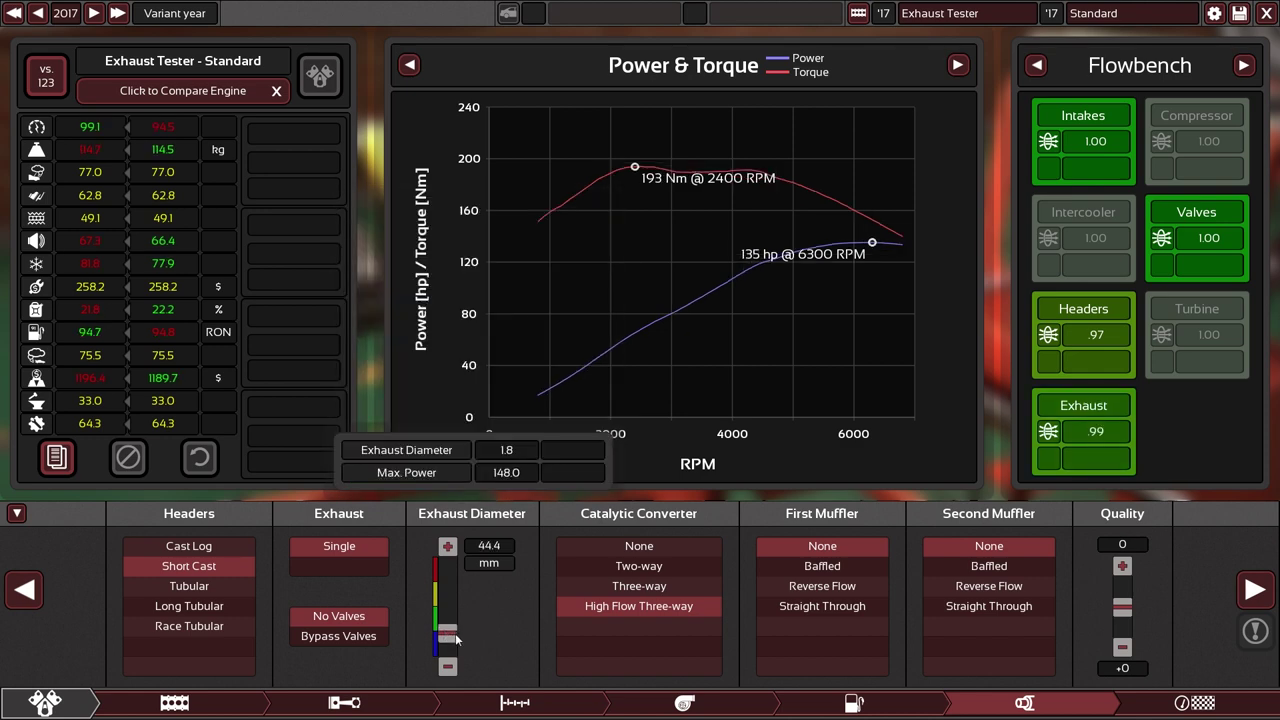
{"action": "mouse_move", "coordinate": [454, 642]}
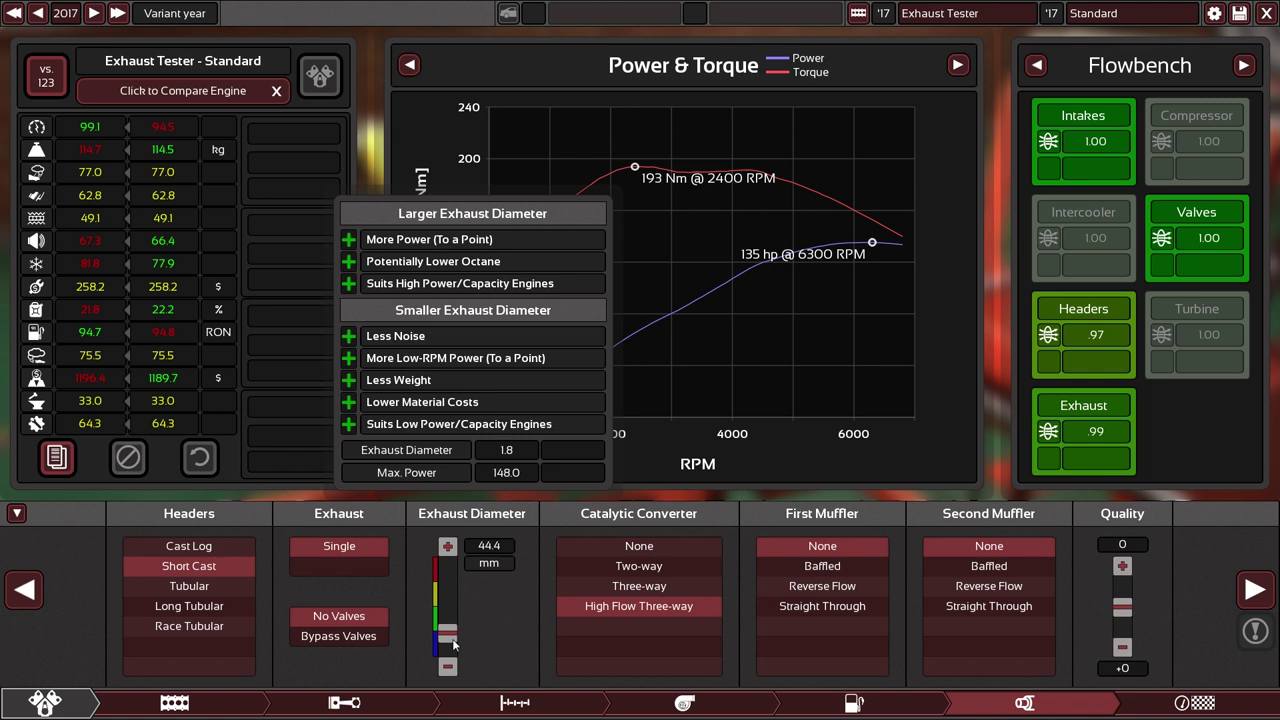
Step: Switch the catalytic converter to Two-way
{"action": "mouse_move", "coordinate": [636, 608]}
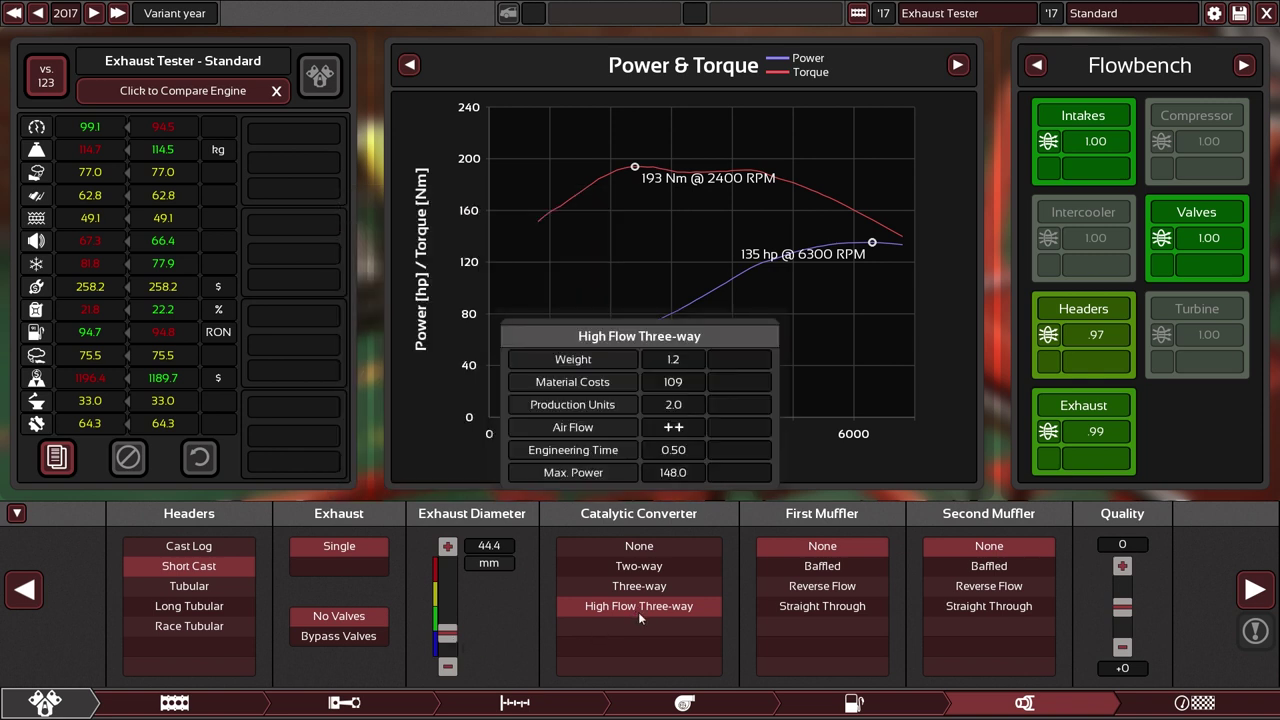
{"action": "mouse_move", "coordinate": [704, 569]}
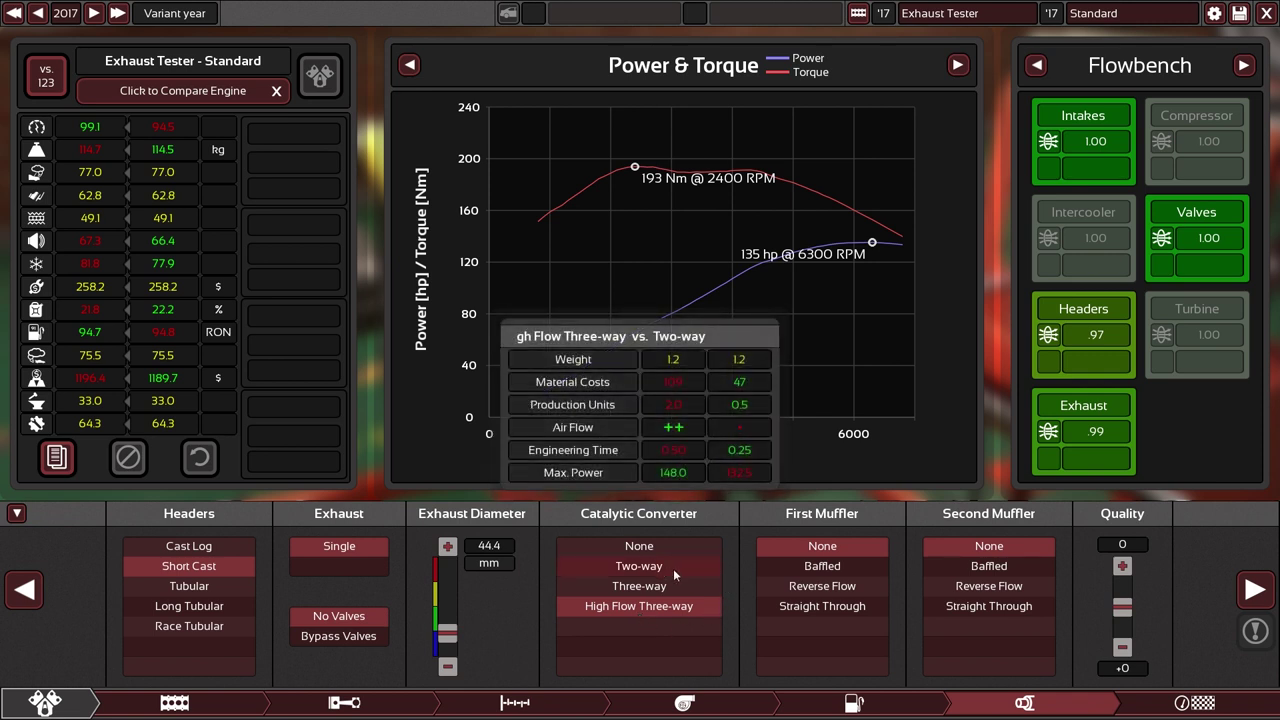
{"action": "left_click", "coordinate": [673, 568]}
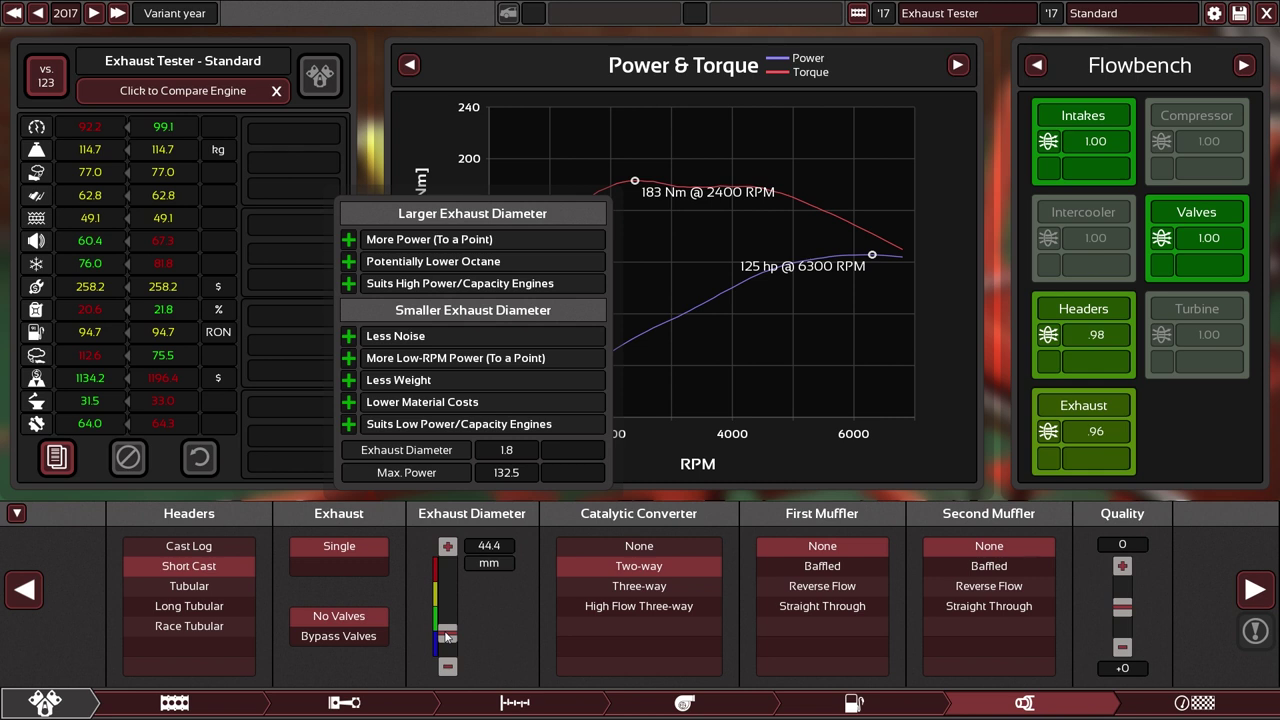
{"action": "left_click_drag", "start_coordinate": [447, 637], "coordinate": [450, 631]}
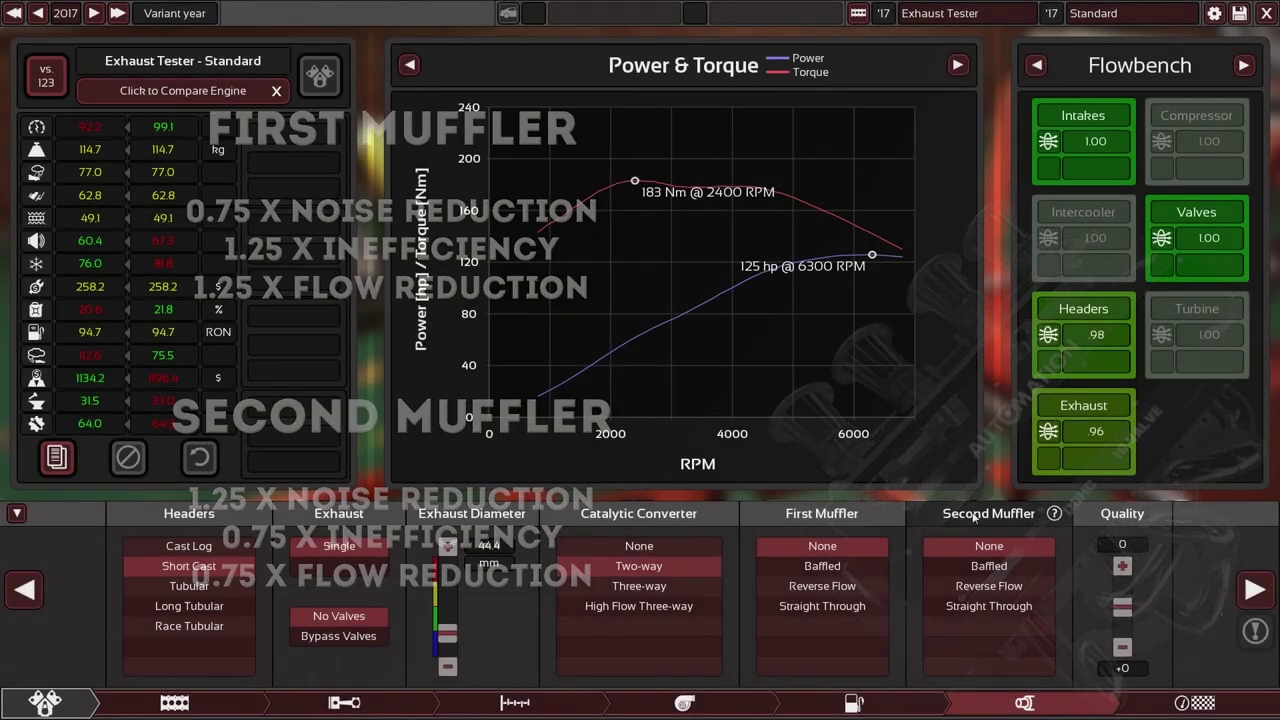
{"action": "mouse_move", "coordinate": [987, 568]}
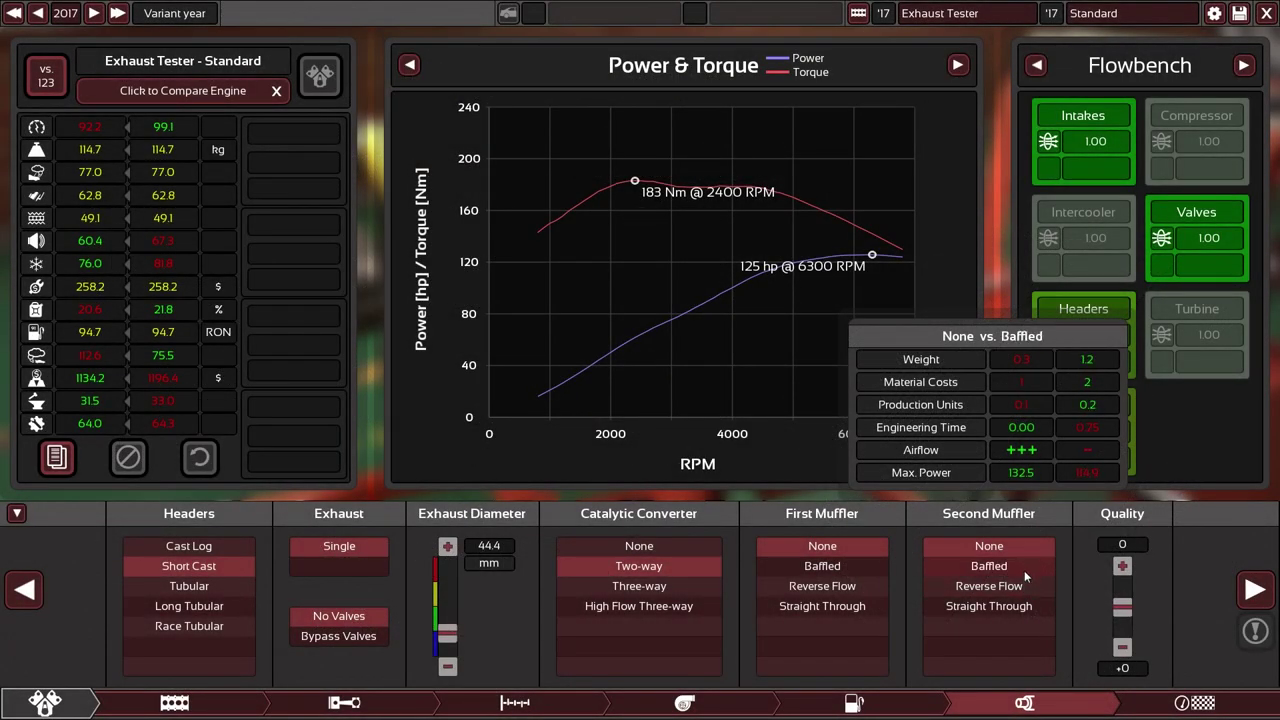
Step: Fit a Baffled second muffler
{"action": "left_click", "coordinate": [1020, 572]}
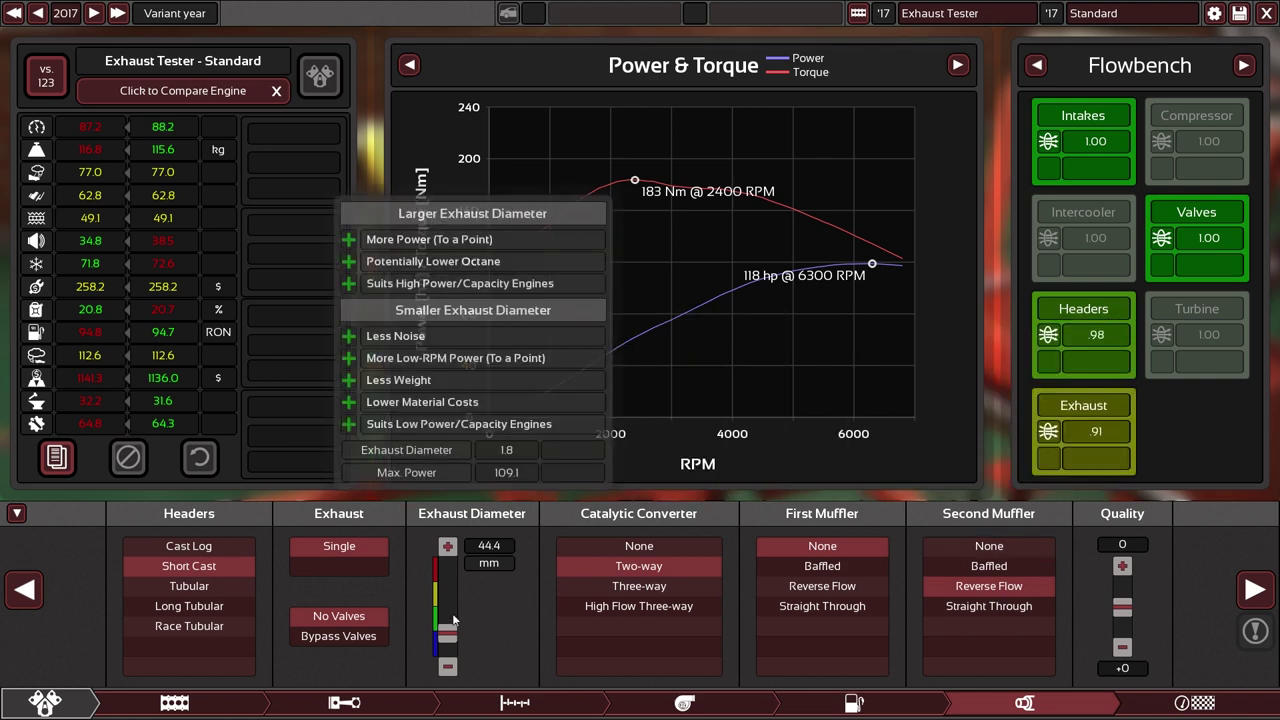
Step: Set the second muffler to None
{"action": "left_click", "coordinate": [1030, 546]}
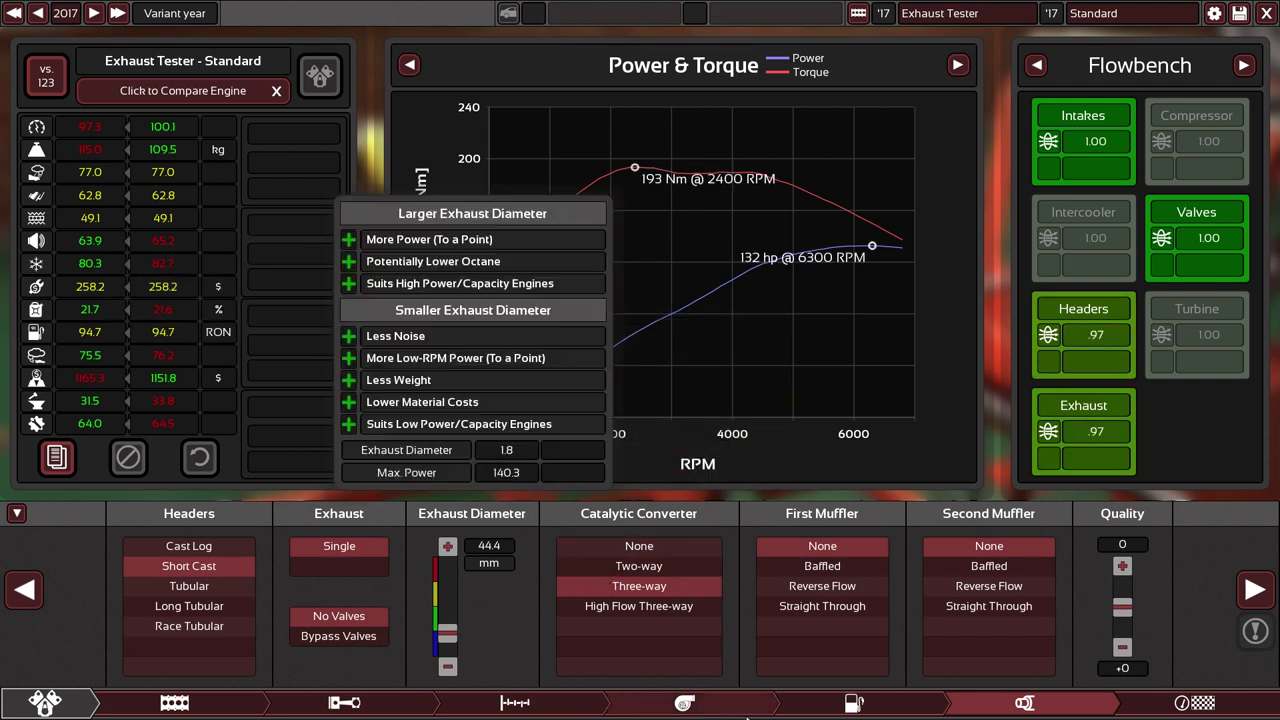
Step: Visit the Fuel settings, then fit a Reverse Flow second muffler on the Exhaust tab
{"action": "left_click", "coordinate": [772, 714]}
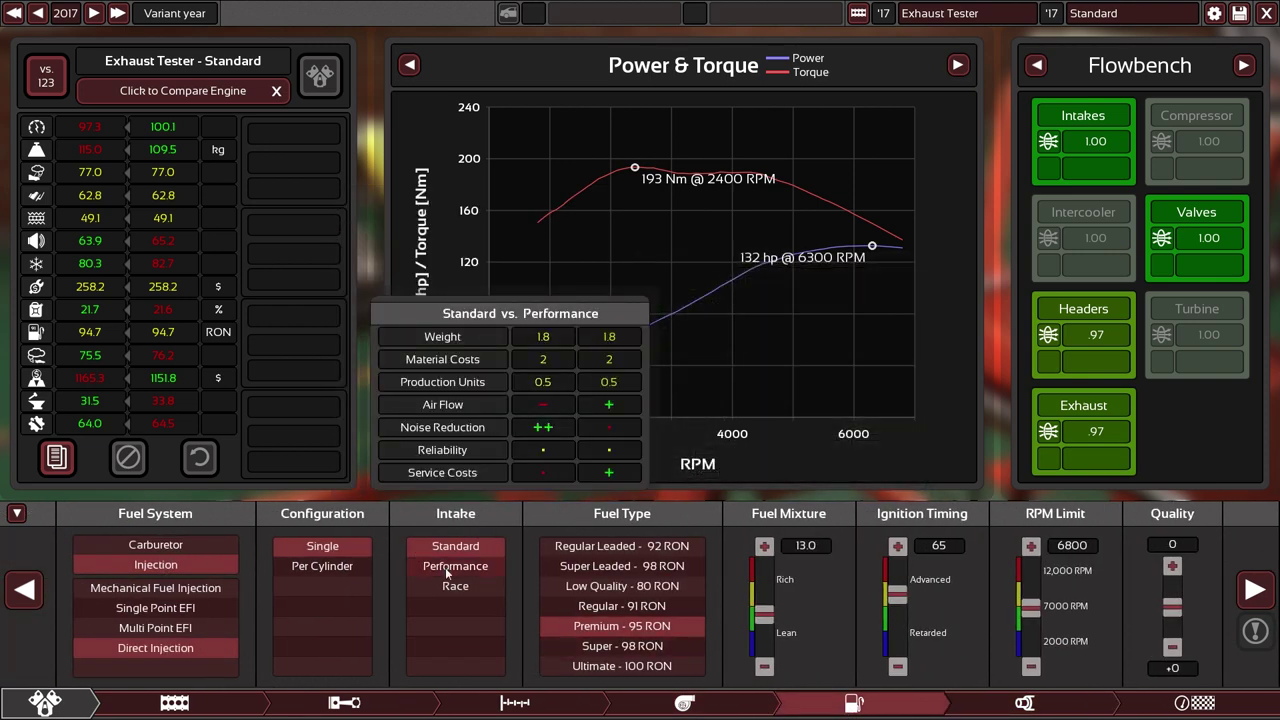
{"action": "left_click", "coordinate": [1024, 703]}
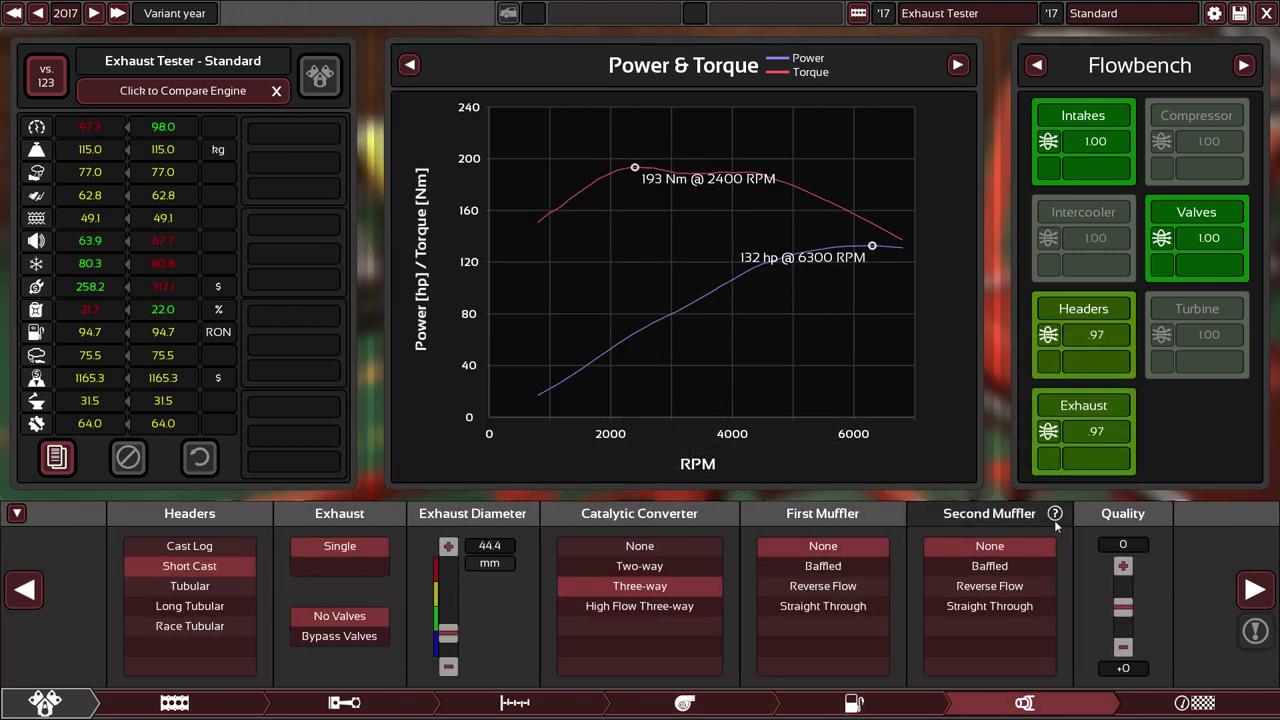
{"action": "left_click", "coordinate": [988, 592]}
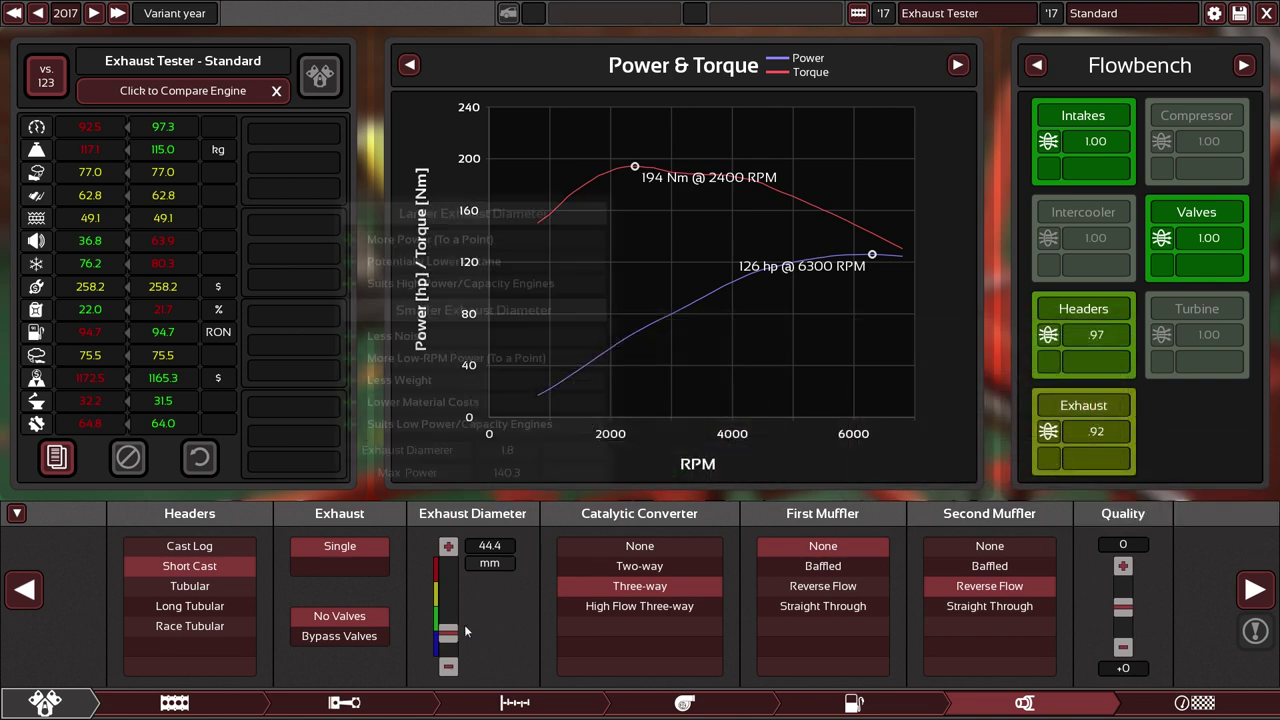
Step: Shrink the exhaust diameter to 12.7 mm, widen to 31.8 mm, then scroll it up further
{"action": "left_click_drag", "start_coordinate": [448, 632], "coordinate": [458, 636]}
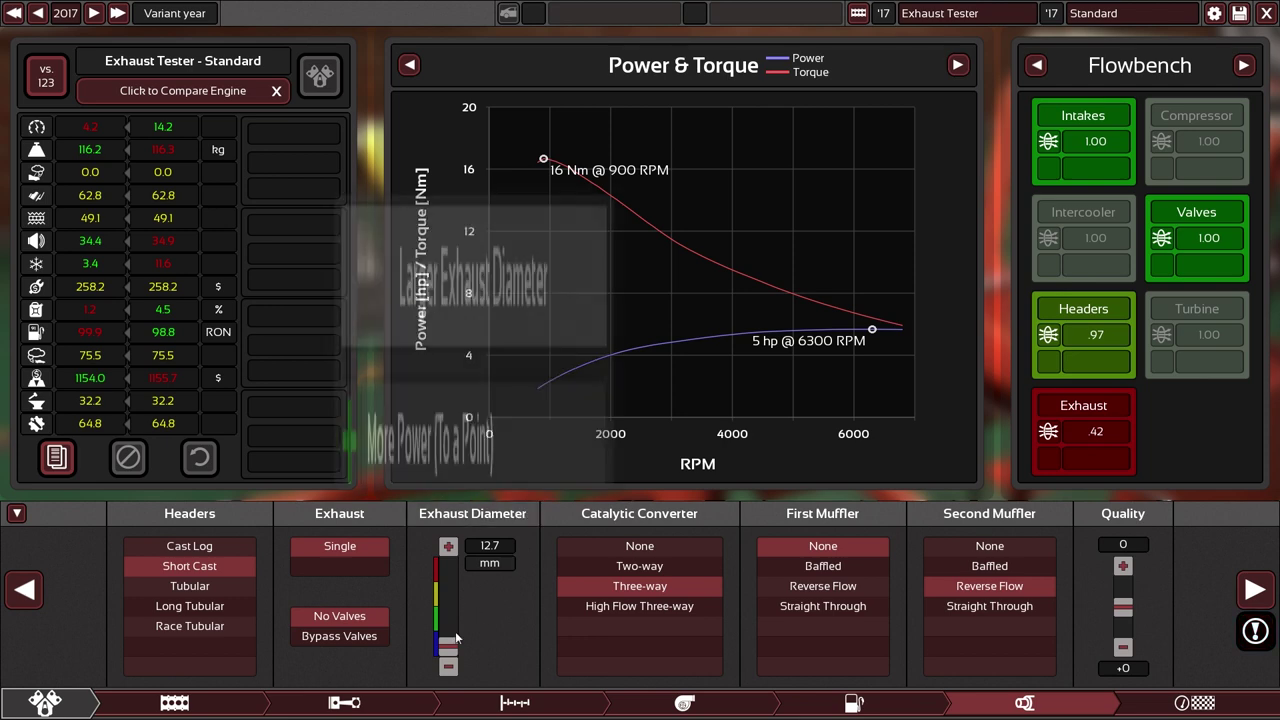
{"action": "left_click_drag", "start_coordinate": [448, 644], "coordinate": [449, 628]}
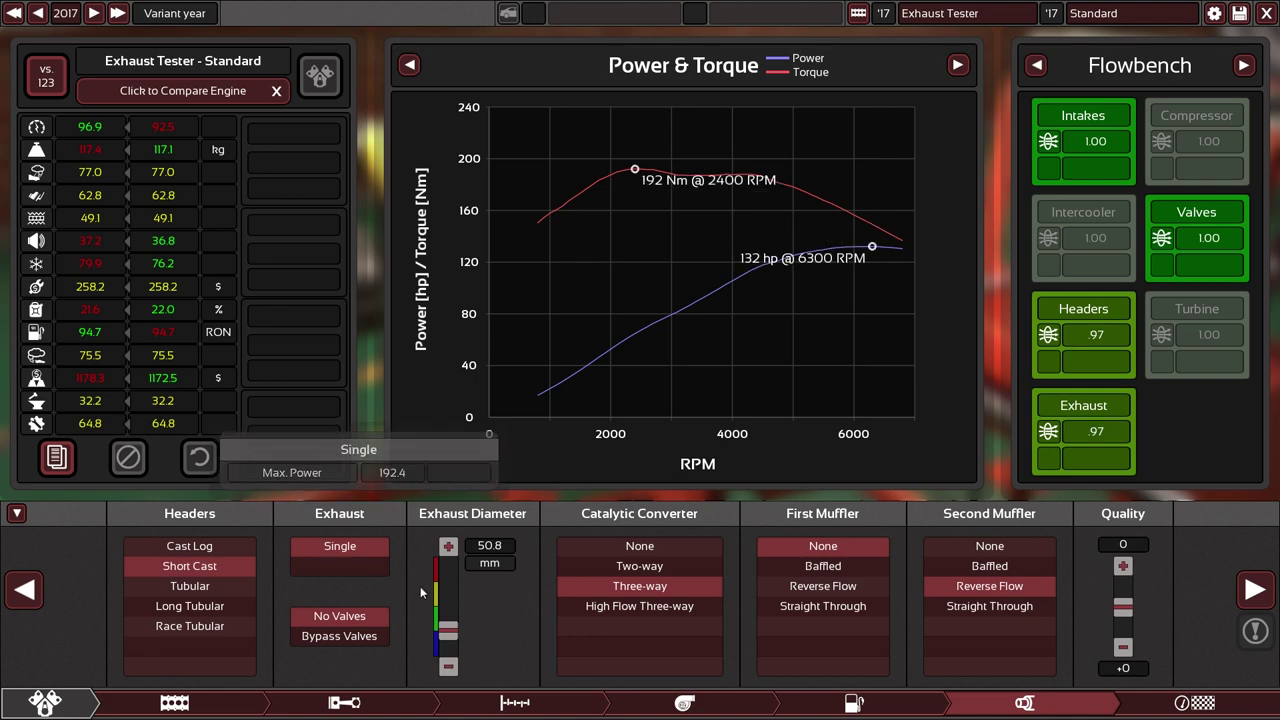
{"action": "mouse_move", "coordinate": [445, 604]}
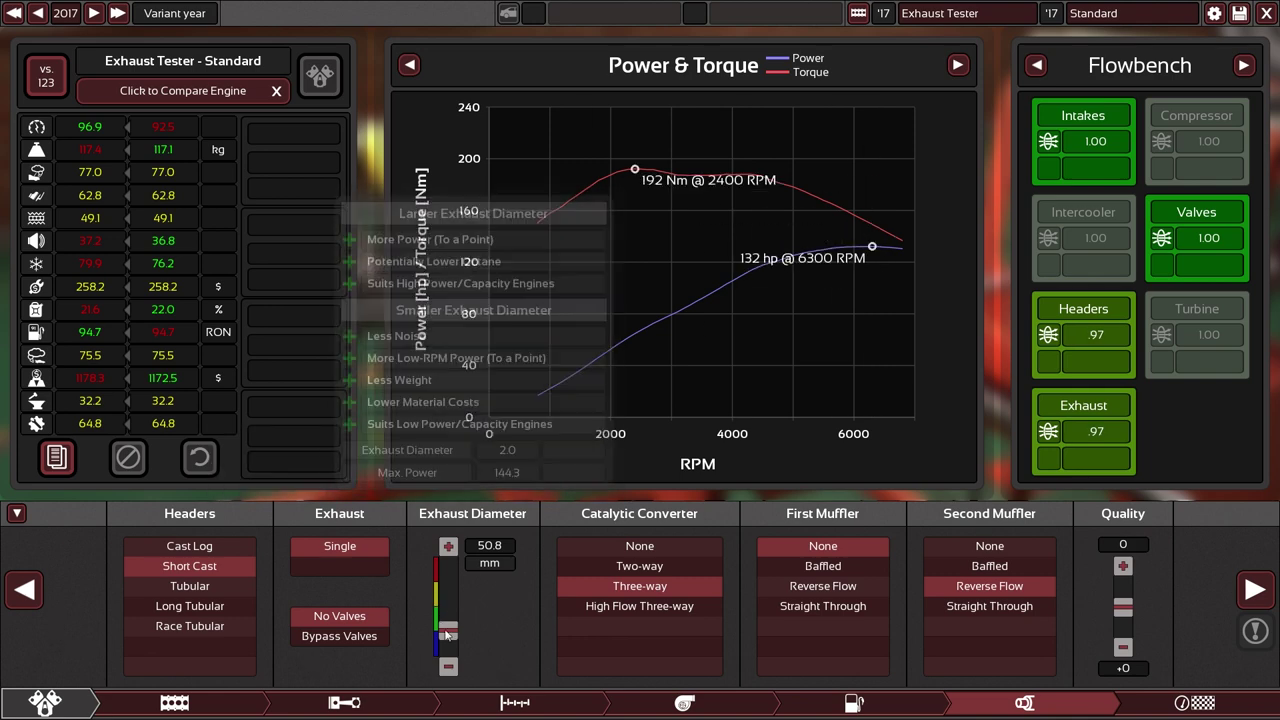
{"action": "scroll", "coordinate": [445, 636], "scroll_direction": "up", "scroll_amount": 2}
{"action": "scroll", "coordinate": [445, 636], "scroll_direction": "up", "scroll_amount": 3}
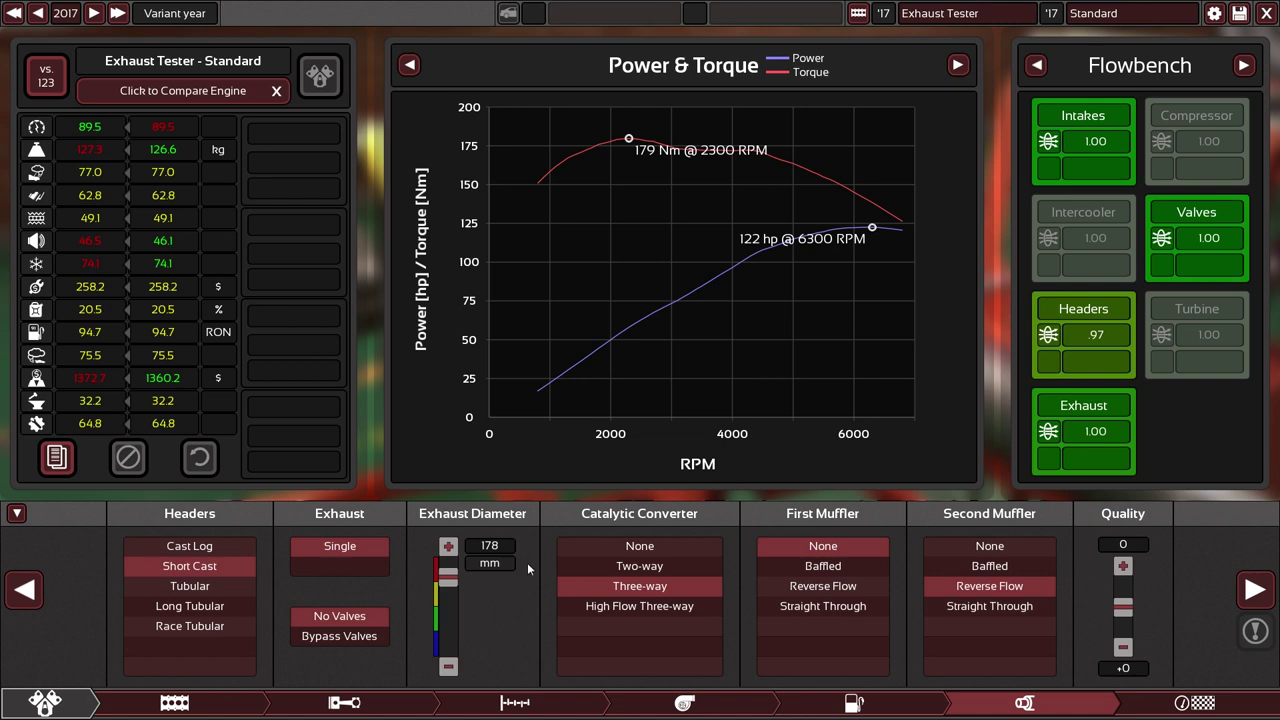
Step: Push the exhaust diameter up to 203 mm, then bring it back down to 88.9 mm
{"action": "left_click_drag", "start_coordinate": [455, 582], "coordinate": [455, 575]}
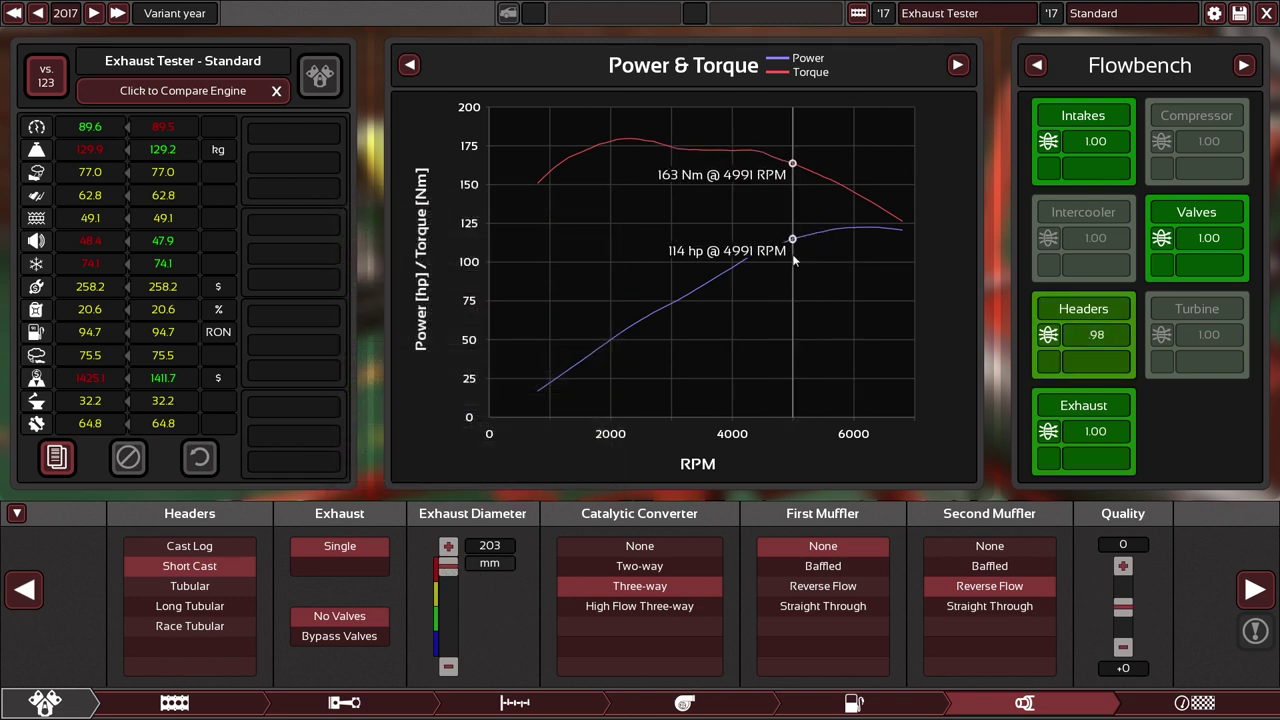
{"action": "left_click_drag", "start_coordinate": [448, 566], "coordinate": [449, 598]}
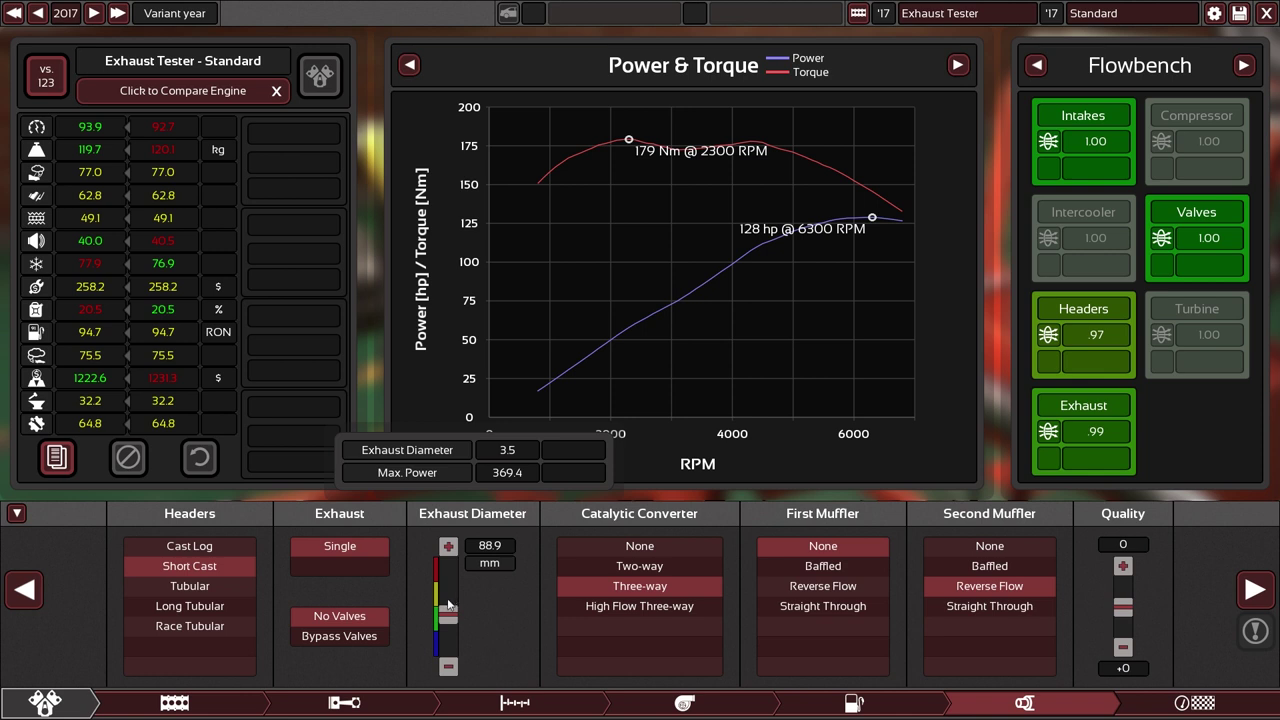
Step: Step the exhaust diameter down from 69.8 mm, fine-tuning between 50.8 and 57.1 mm
{"action": "scroll", "coordinate": [448, 607], "scroll_direction": "down", "scroll_amount": 2}
{"action": "scroll", "coordinate": [448, 607], "scroll_direction": "down", "scroll_amount": 2}
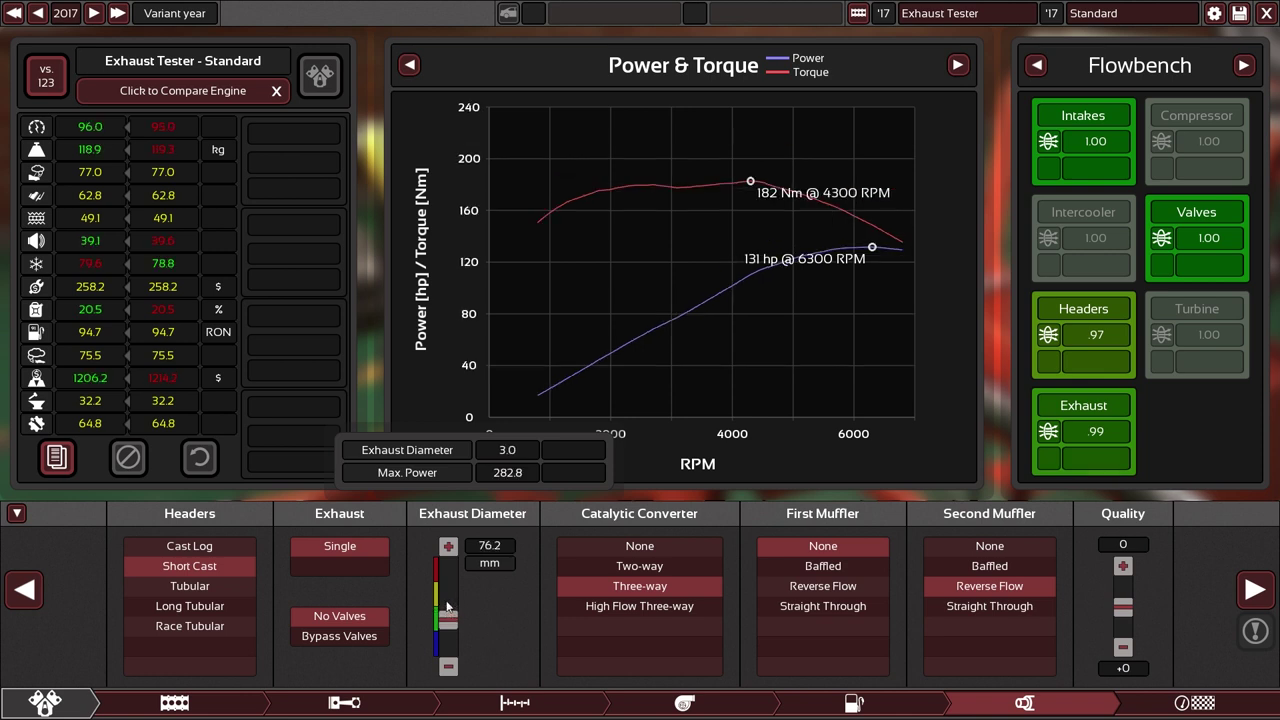
{"action": "scroll", "coordinate": [448, 607], "scroll_direction": "down", "scroll_amount": 3}
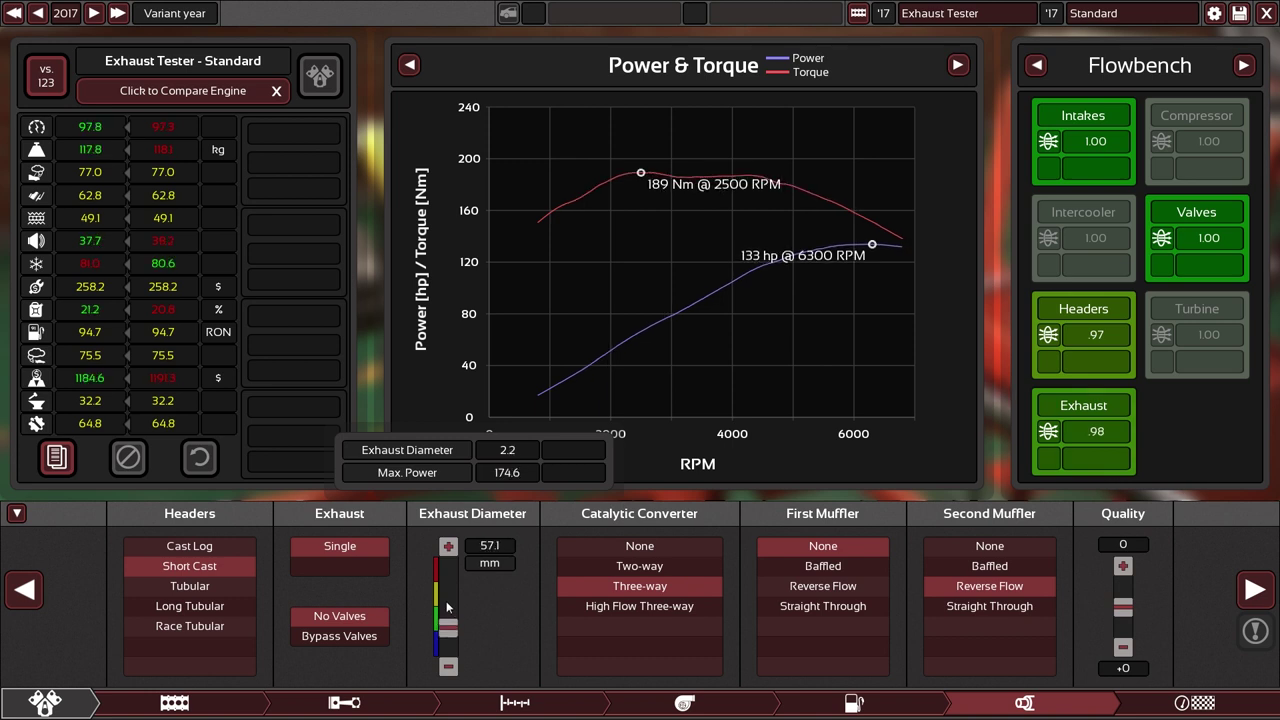
{"action": "scroll", "coordinate": [448, 607], "scroll_direction": "up", "scroll_amount": 1}
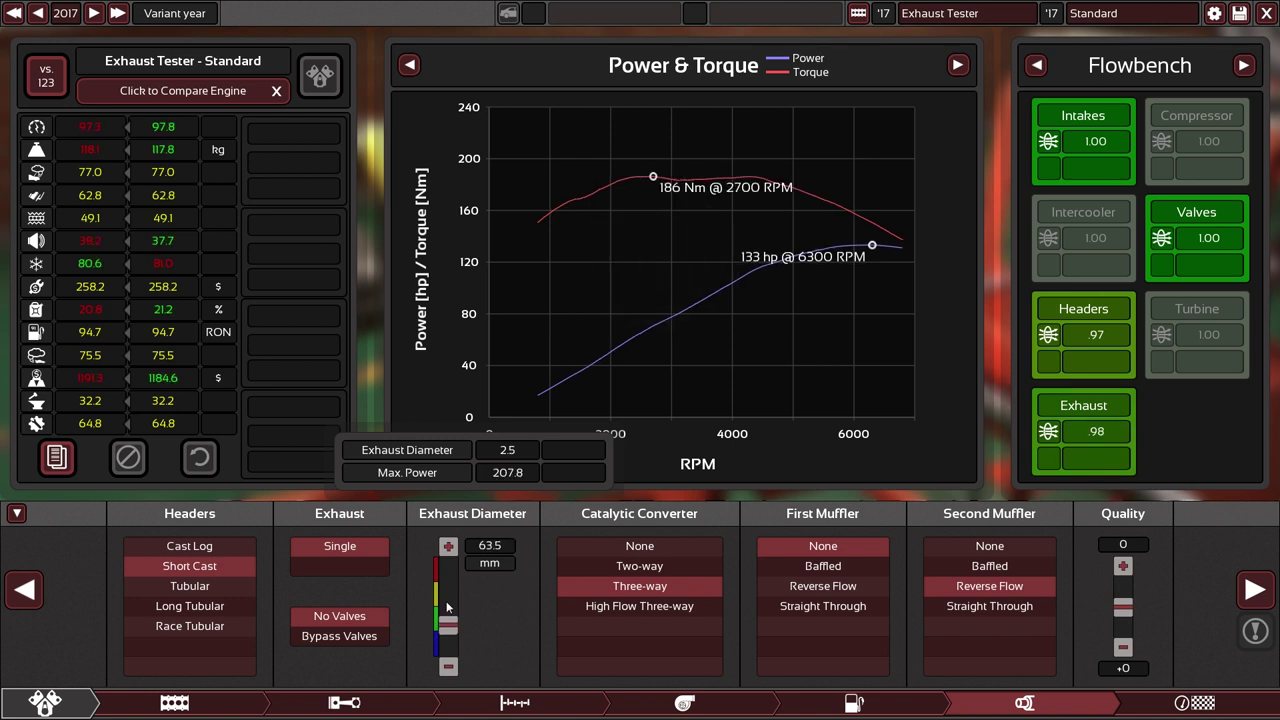
{"action": "scroll", "coordinate": [445, 607], "scroll_direction": "up", "scroll_amount": 1}
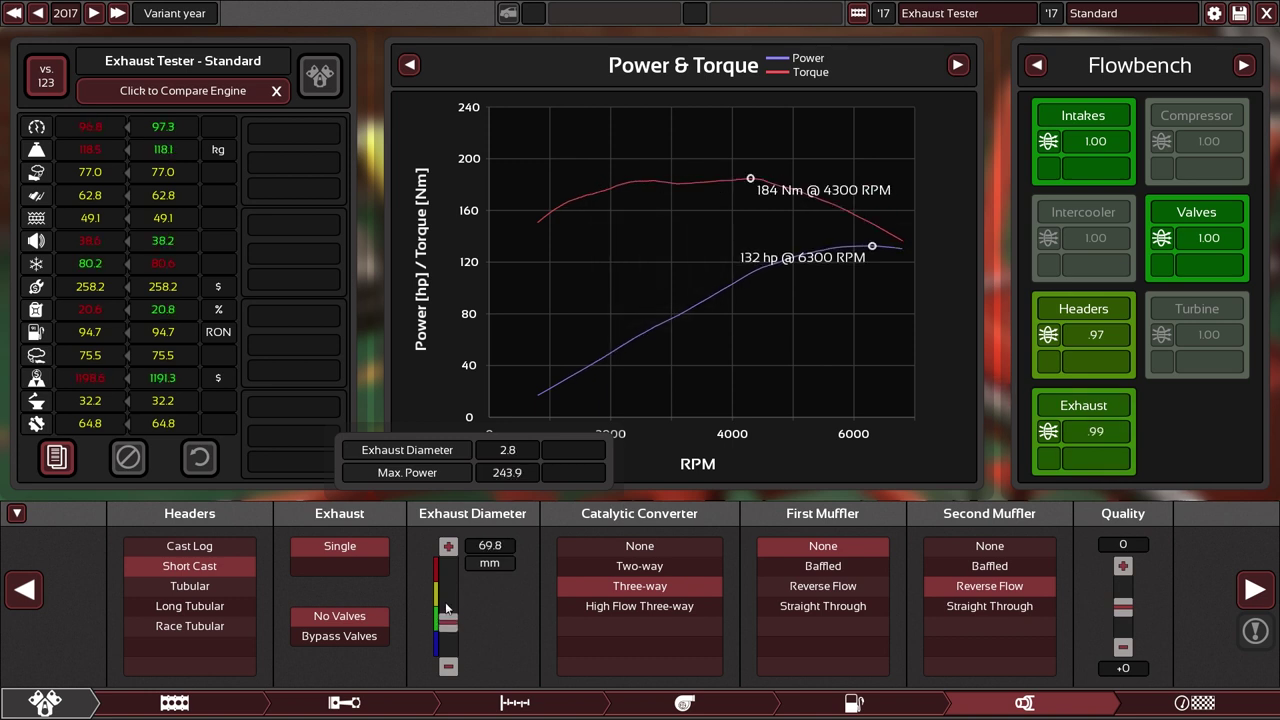
{"action": "scroll", "coordinate": [445, 607], "scroll_direction": "down", "scroll_amount": 1}
{"action": "scroll", "coordinate": [446, 608], "scroll_direction": "down", "scroll_amount": 2}
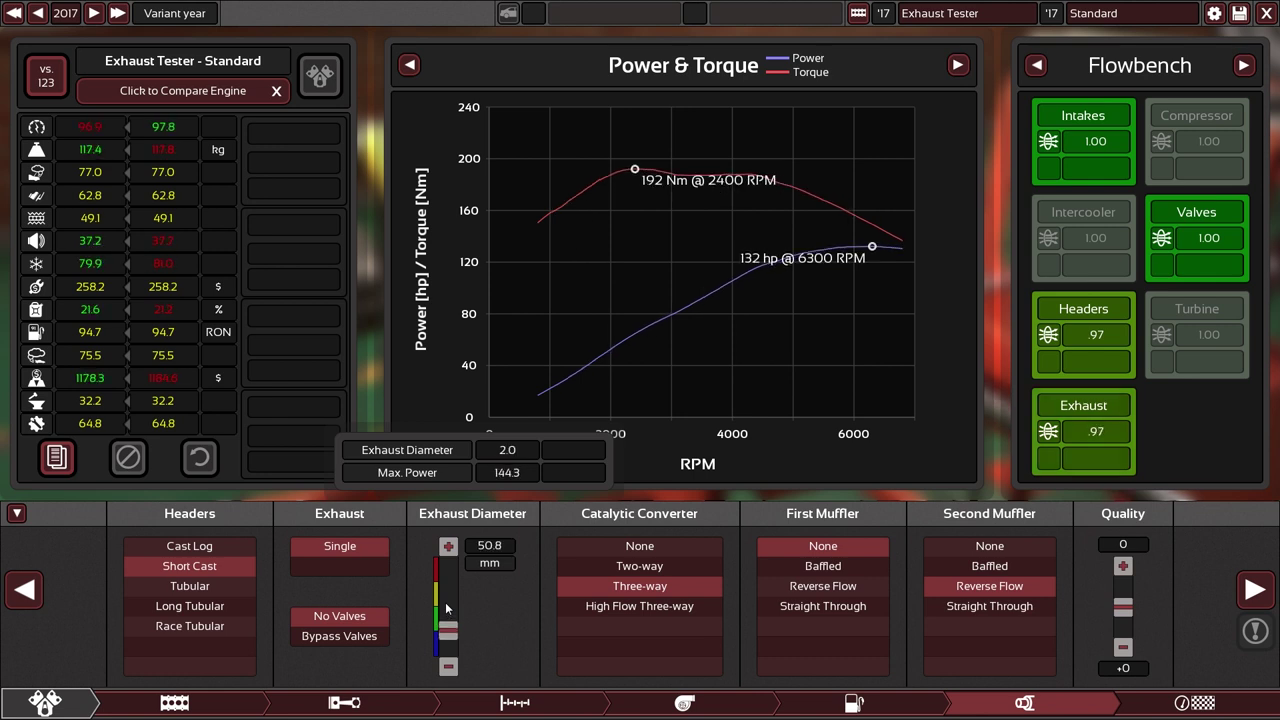
{"action": "scroll", "coordinate": [446, 608], "scroll_direction": "up", "scroll_amount": 1}
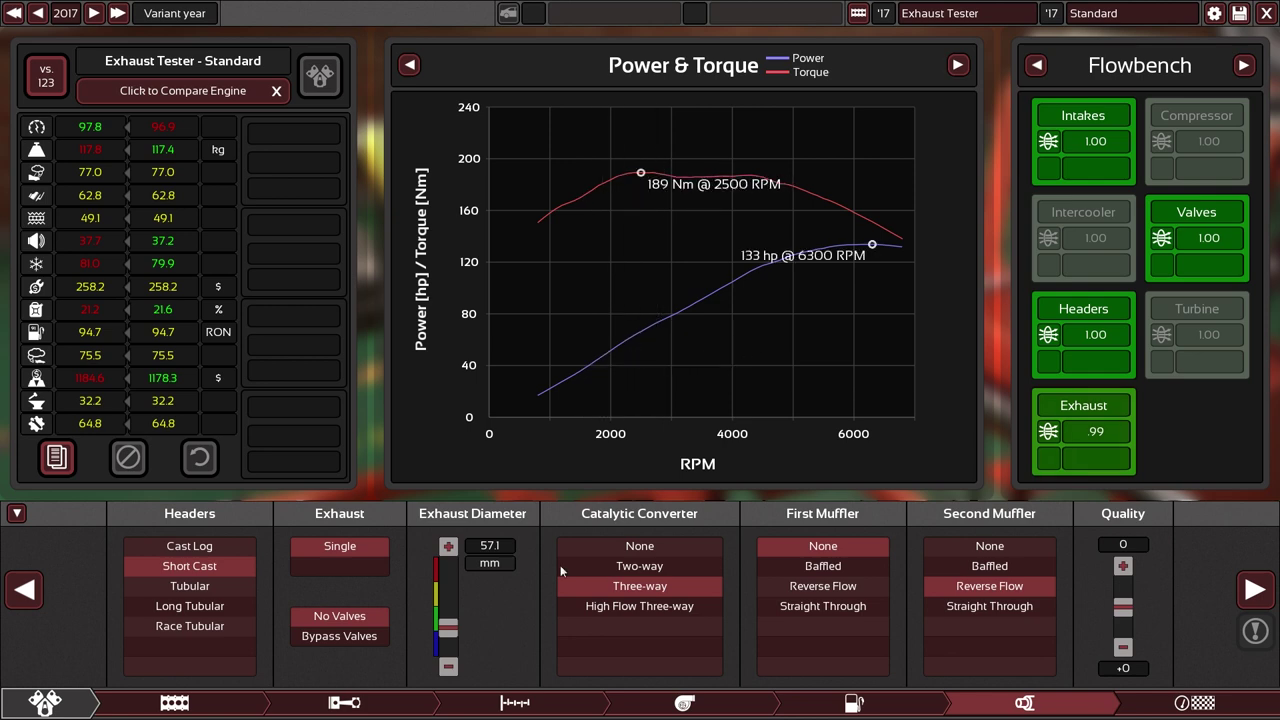
Step: Narrow the Standard variant's exhaust diameter to 44.4 mm, then return it to 50.8 mm
{"action": "mouse_move", "coordinate": [448, 627]}
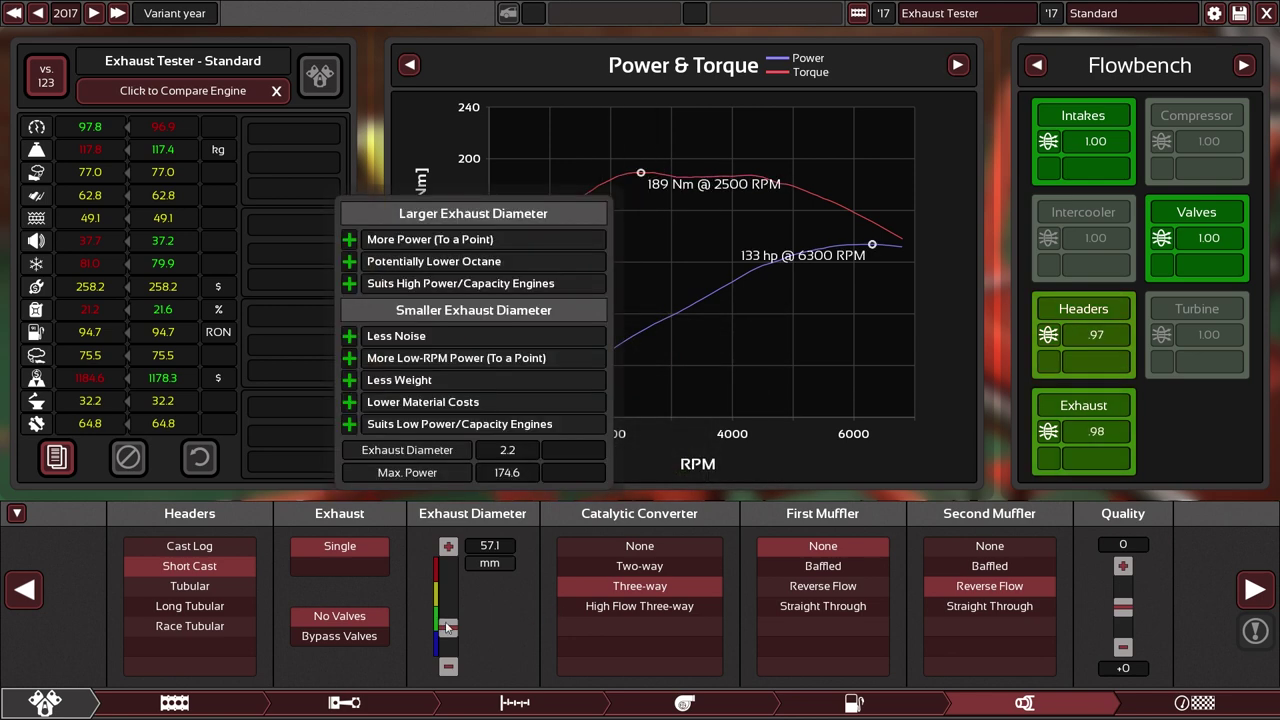
{"action": "left_click", "coordinate": [448, 627]}
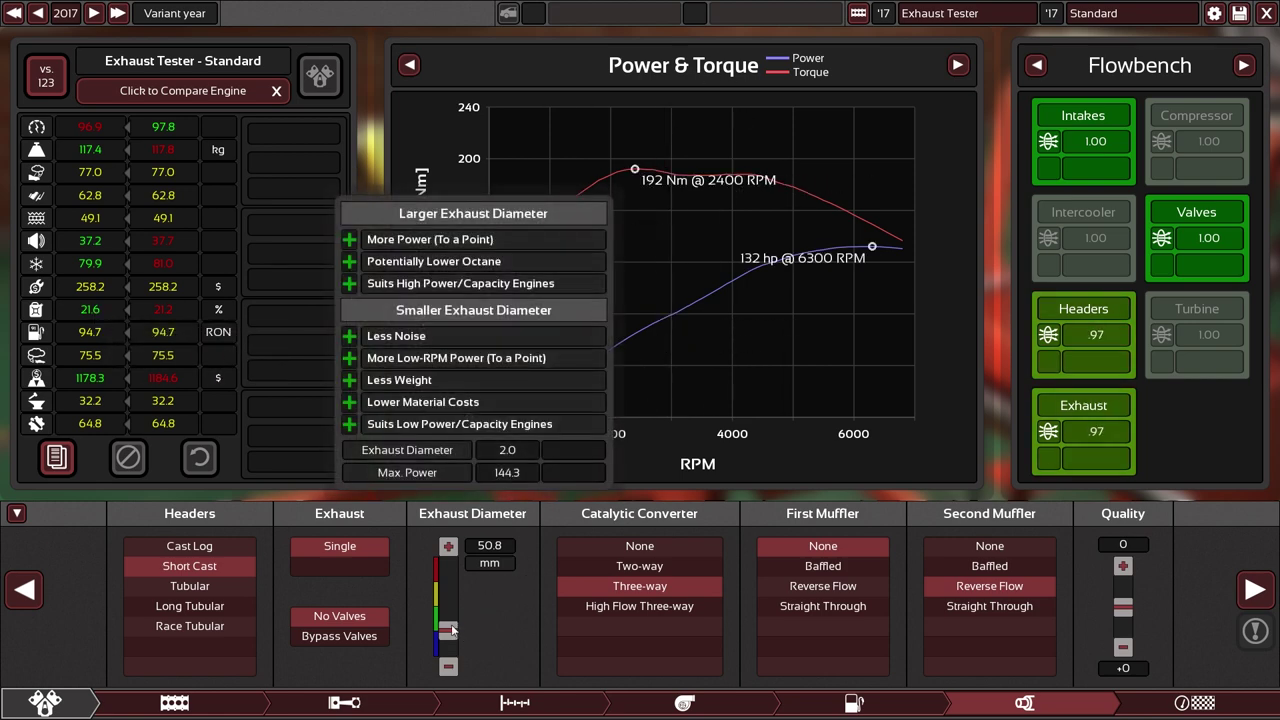
{"action": "left_click_drag", "start_coordinate": [450, 628], "coordinate": [450, 633]}
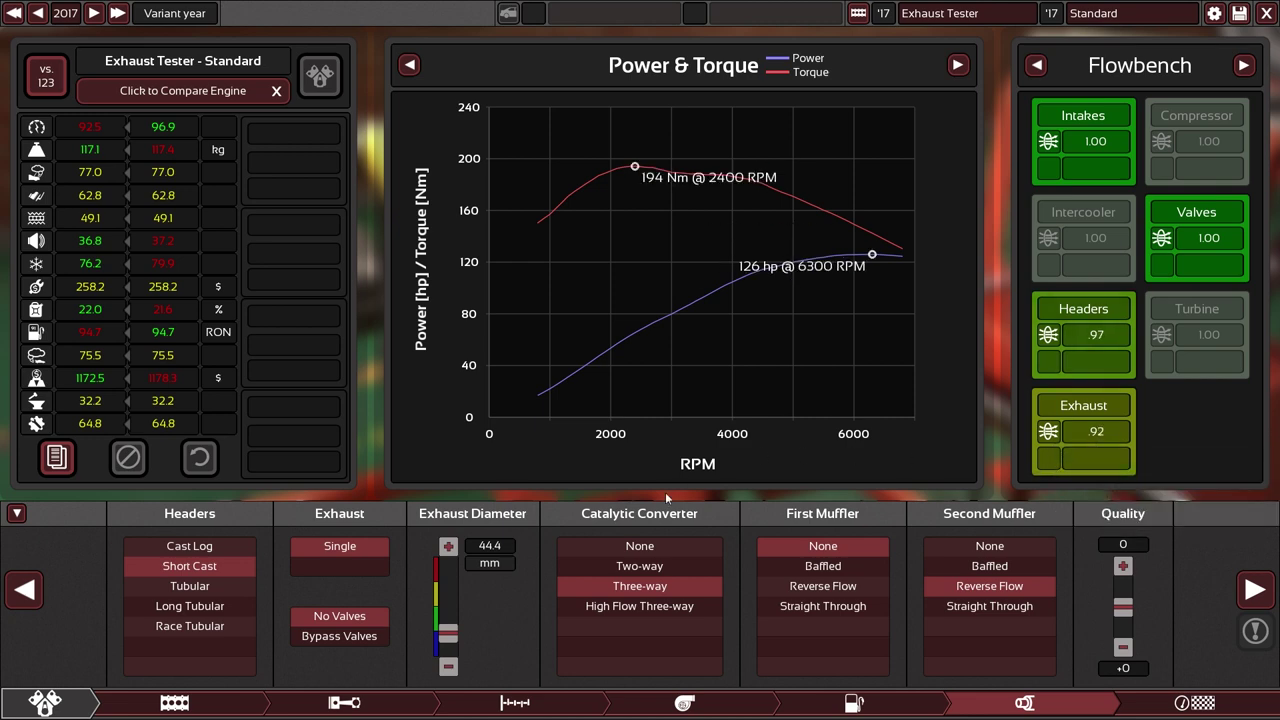
{"action": "left_click_drag", "start_coordinate": [458, 634], "coordinate": [458, 626]}
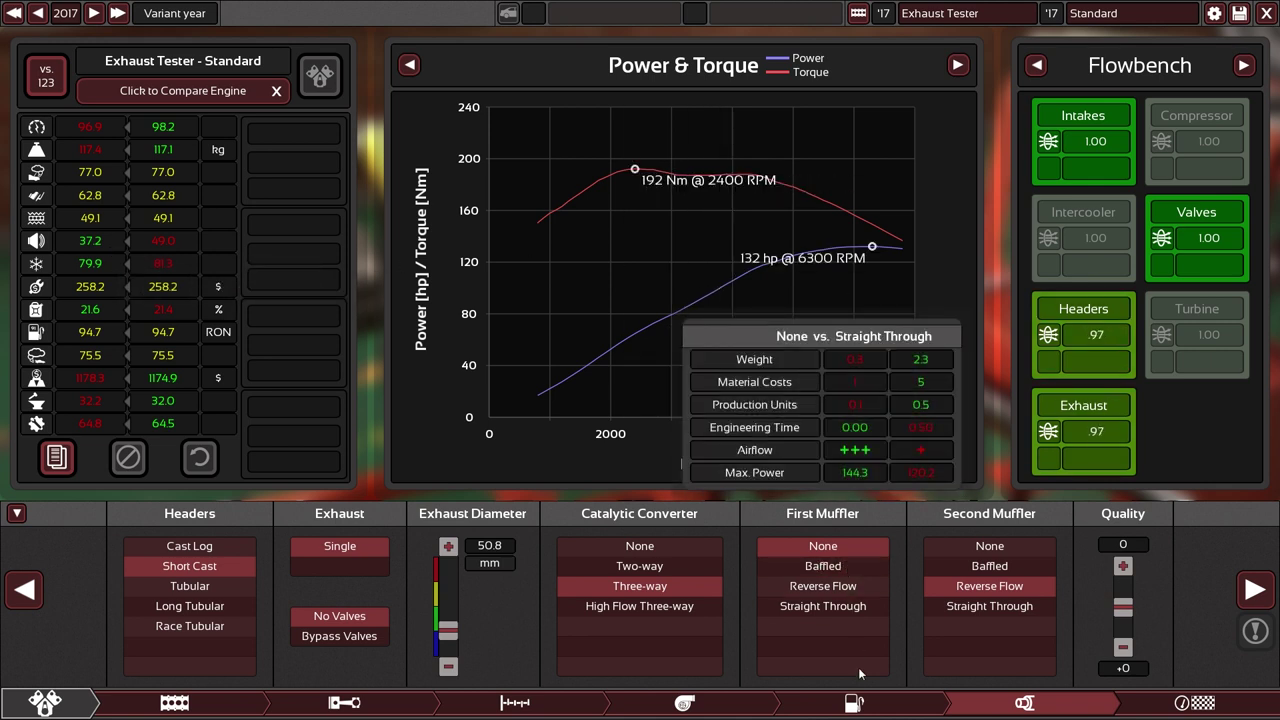
Step: Try Straight Through and no first muffler, settle on Reverse Flow, and widen the exhaust to 69.8 mm
{"action": "left_click", "coordinate": [853, 613]}
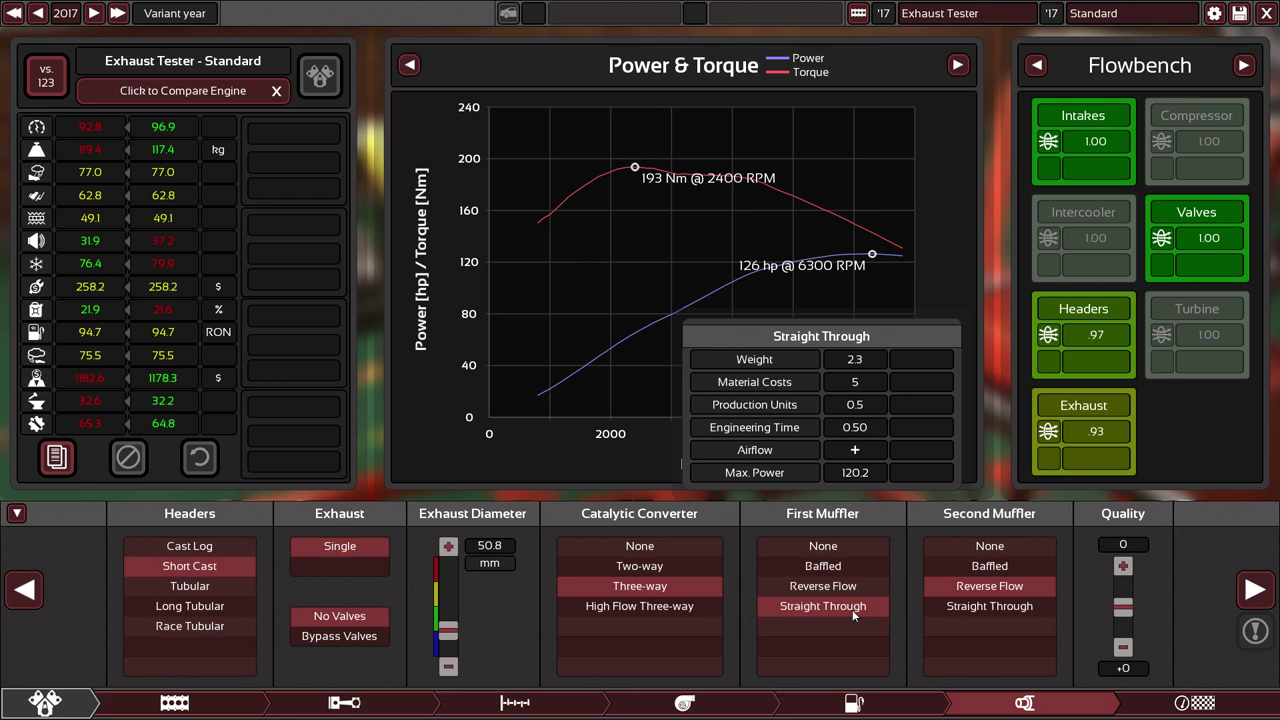
{"action": "left_click_drag", "start_coordinate": [450, 634], "coordinate": [452, 631]}
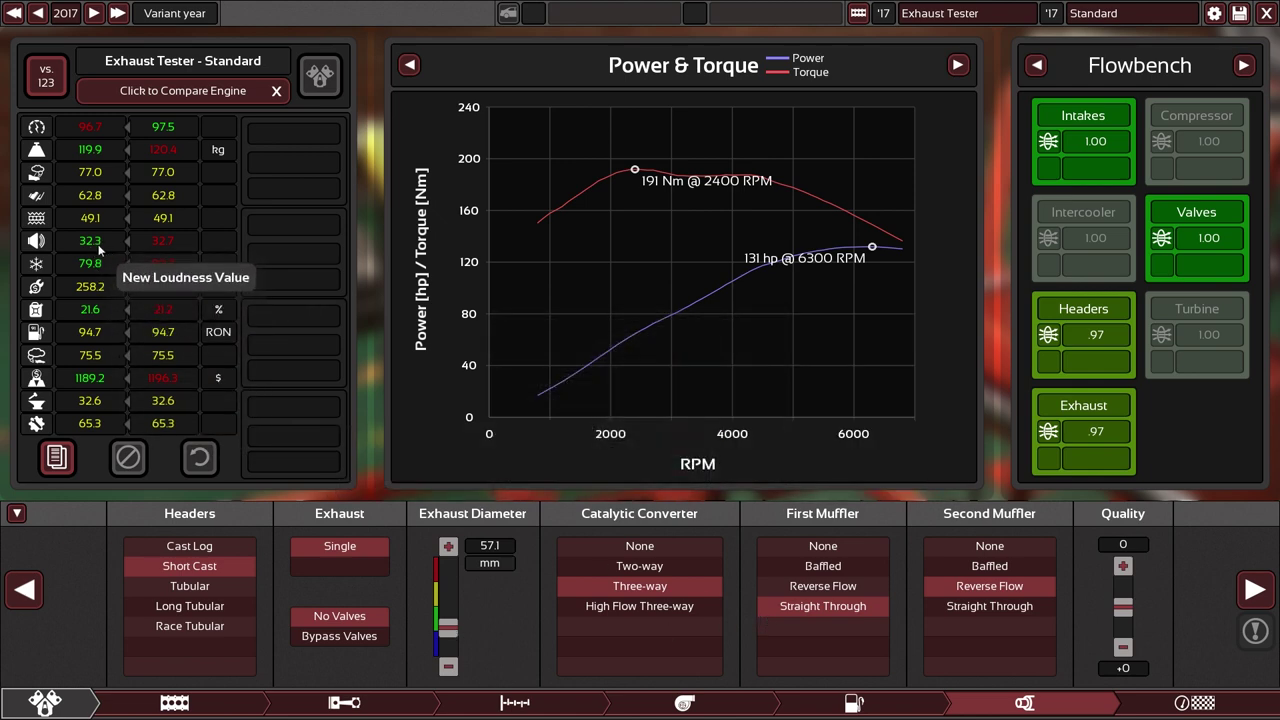
{"action": "left_click", "coordinate": [823, 546]}
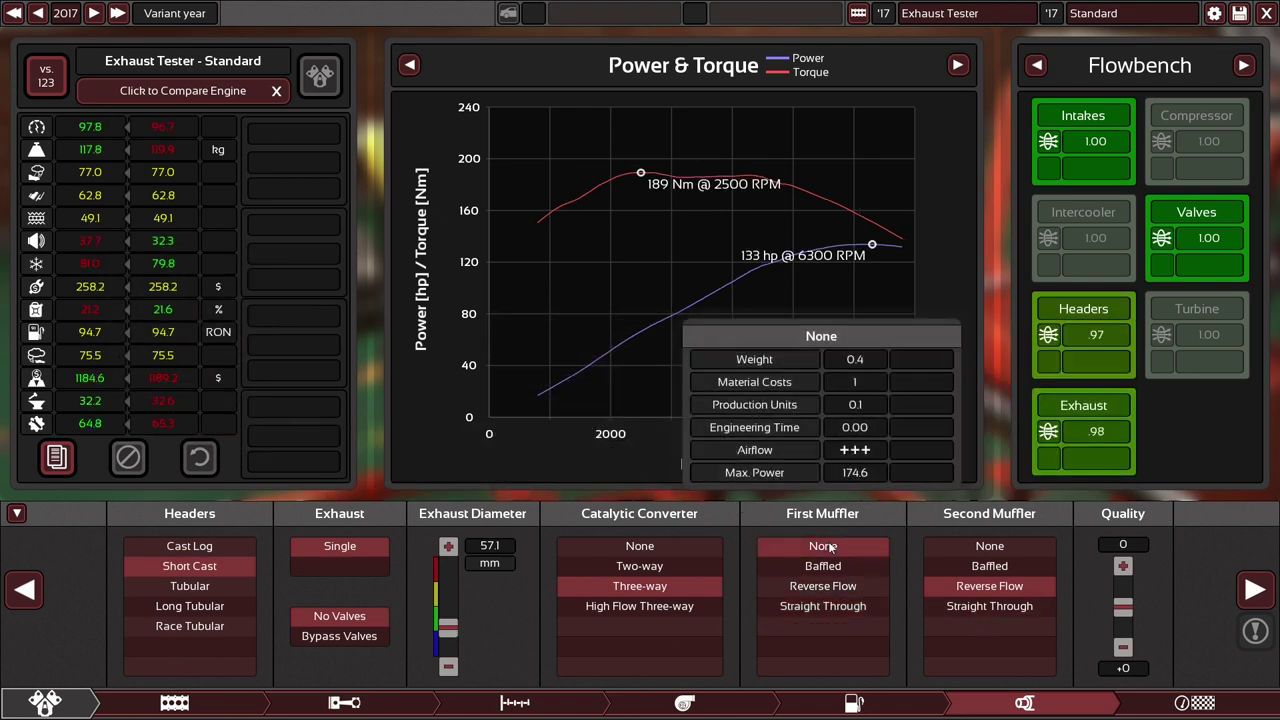
{"action": "left_click", "coordinate": [812, 607]}
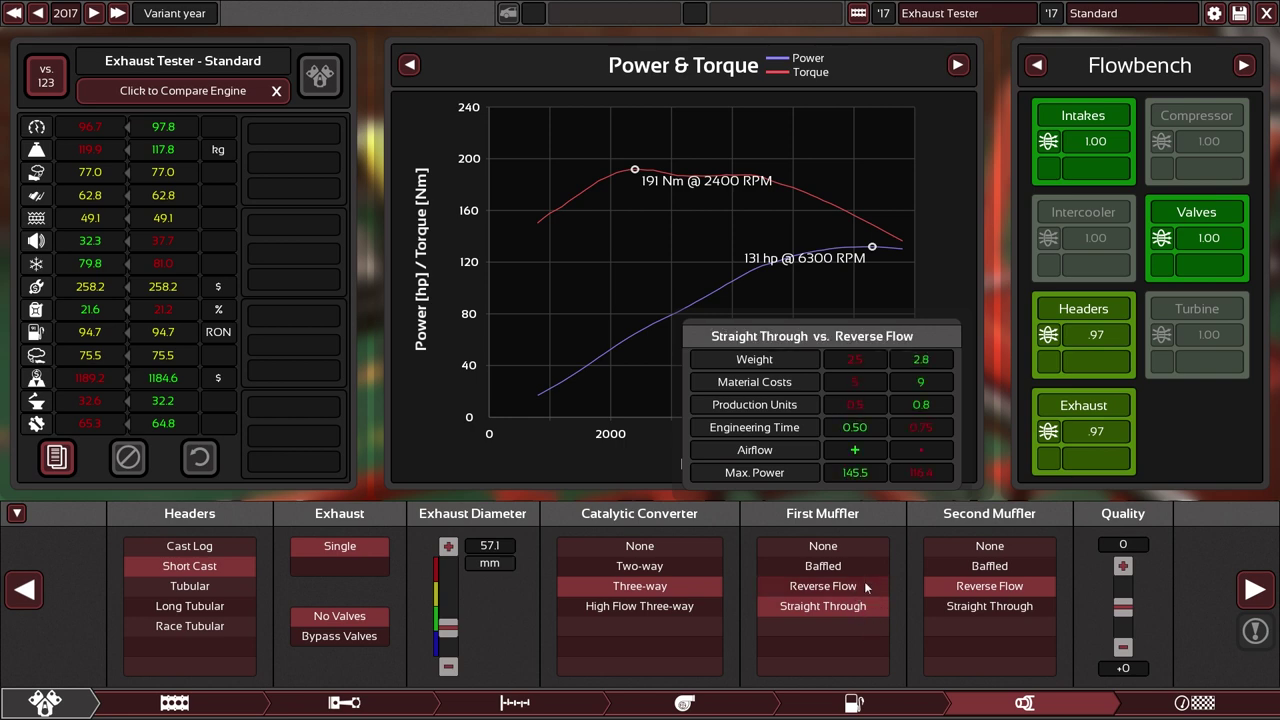
{"action": "left_click", "coordinate": [866, 587]}
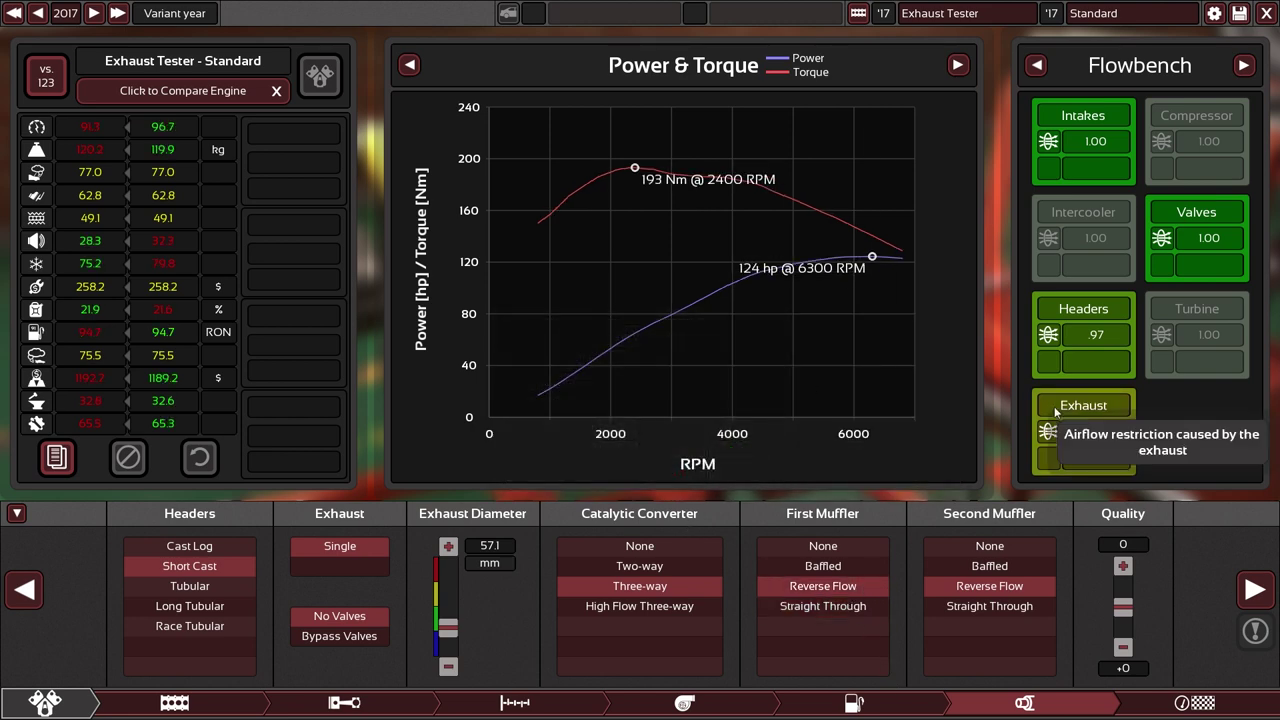
{"action": "left_click_drag", "start_coordinate": [448, 628], "coordinate": [451, 626]}
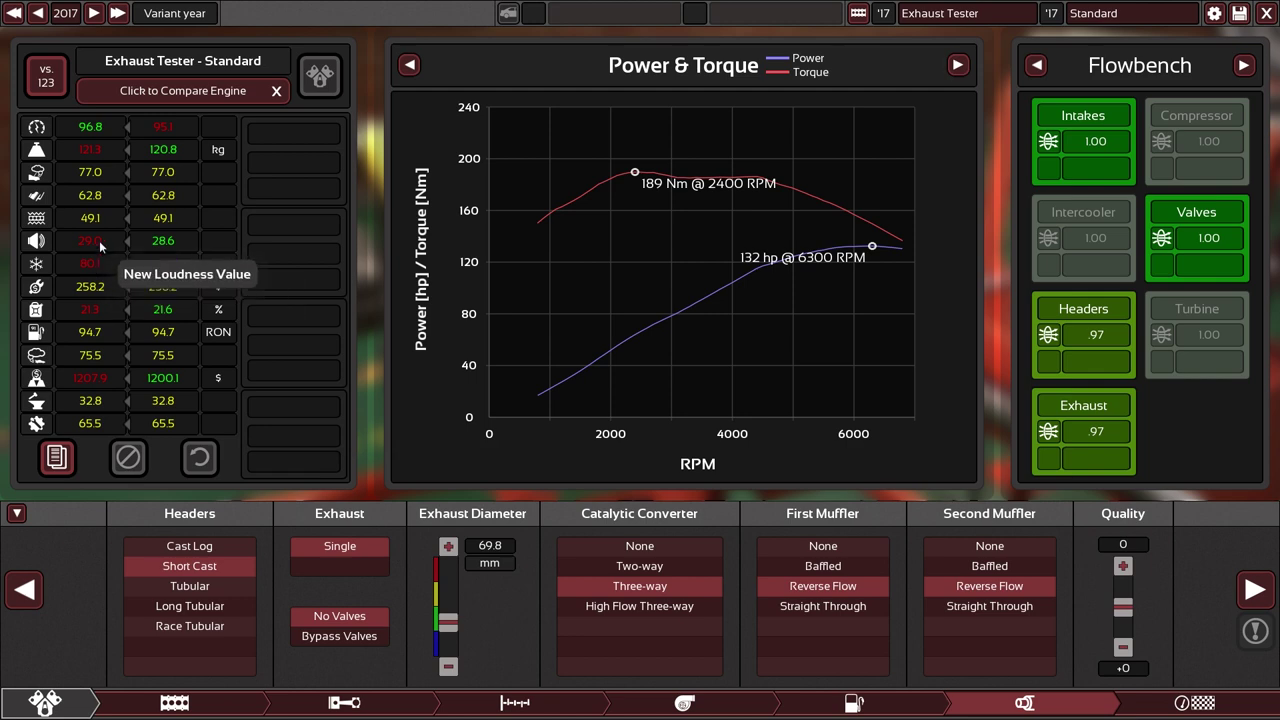
Step: Inspect the exhaust options' information boxes, leaving the diameter at 63.5 mm for 129 hp
{"action": "mouse_move", "coordinate": [441, 544]}
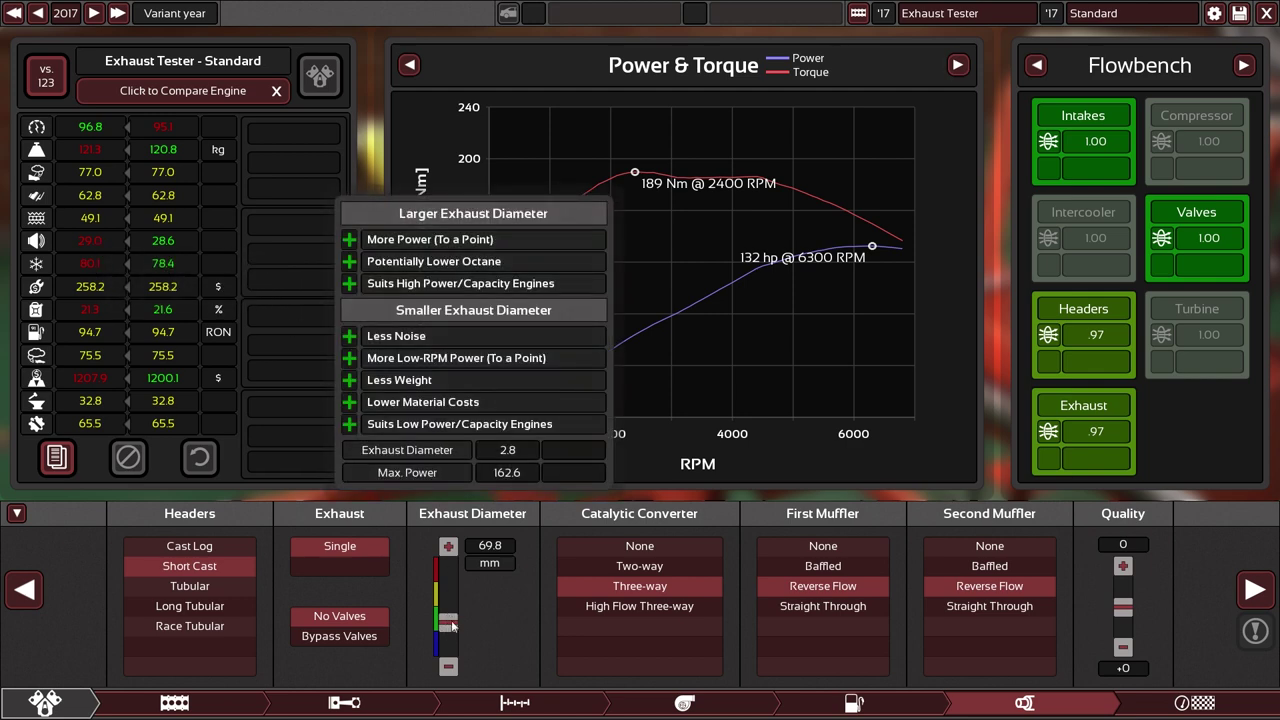
{"action": "mouse_move", "coordinate": [671, 560]}
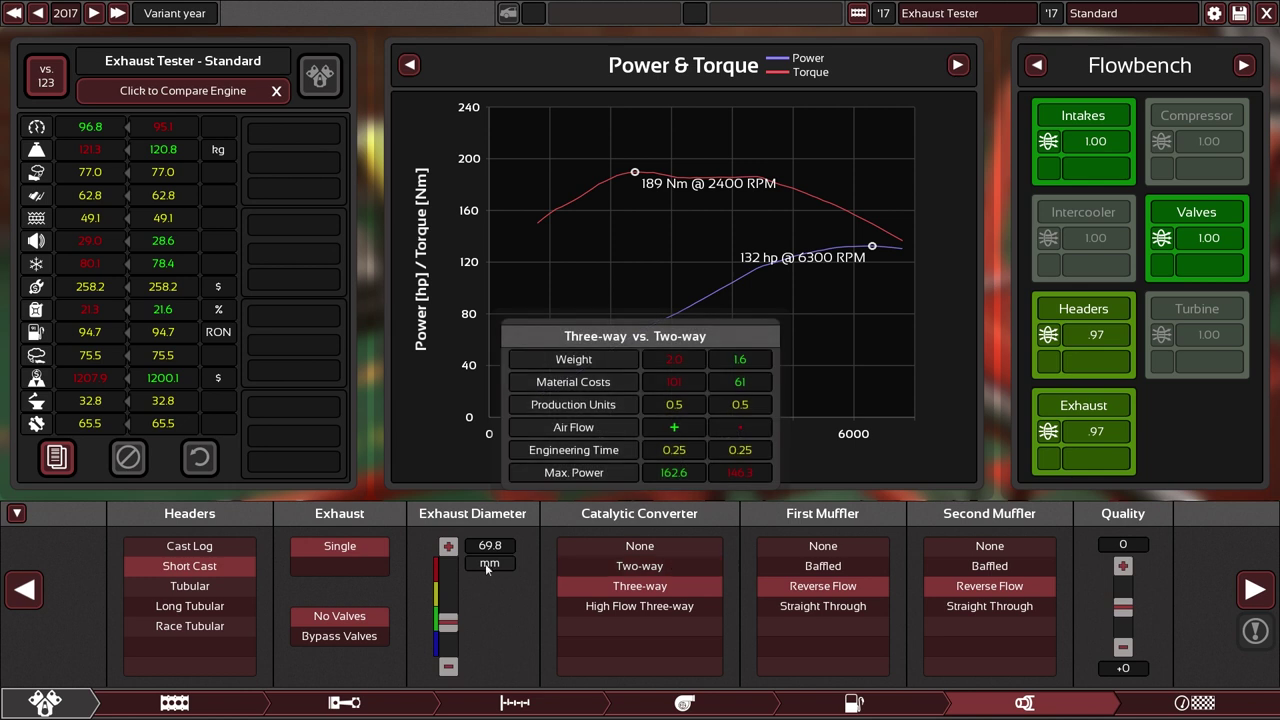
{"action": "mouse_move", "coordinate": [305, 568]}
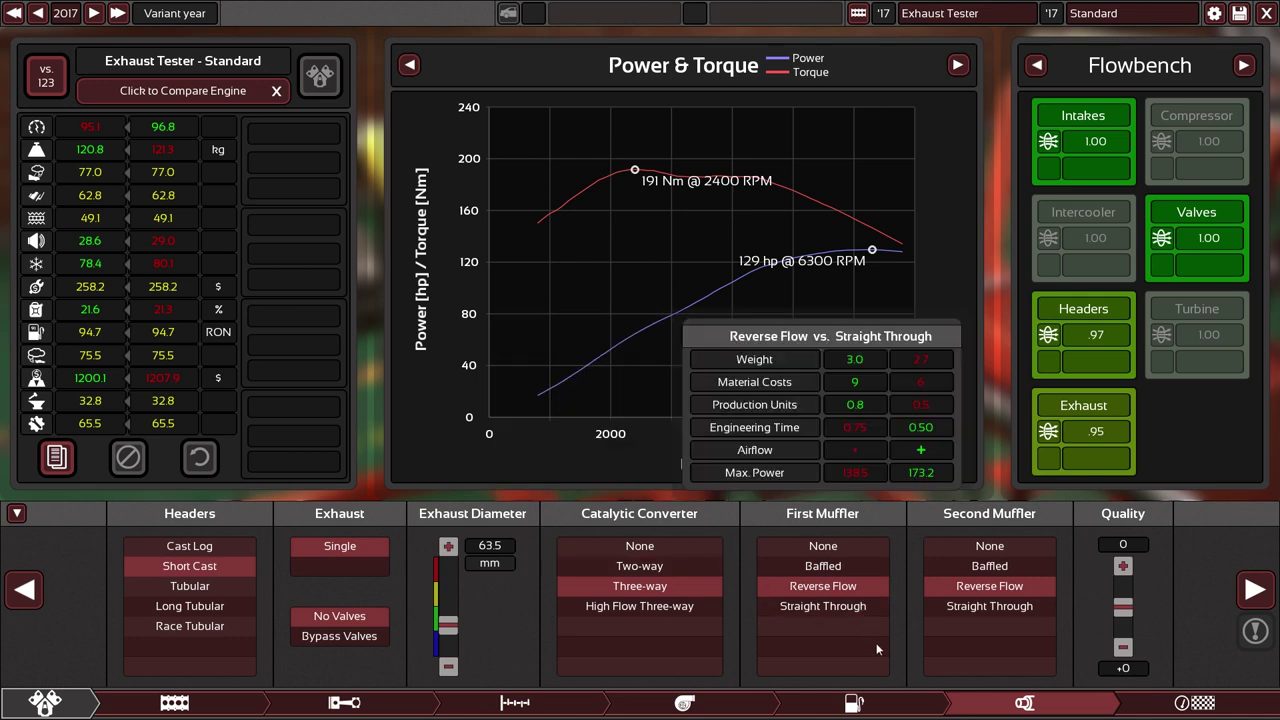
{"action": "mouse_move", "coordinate": [830, 543]}
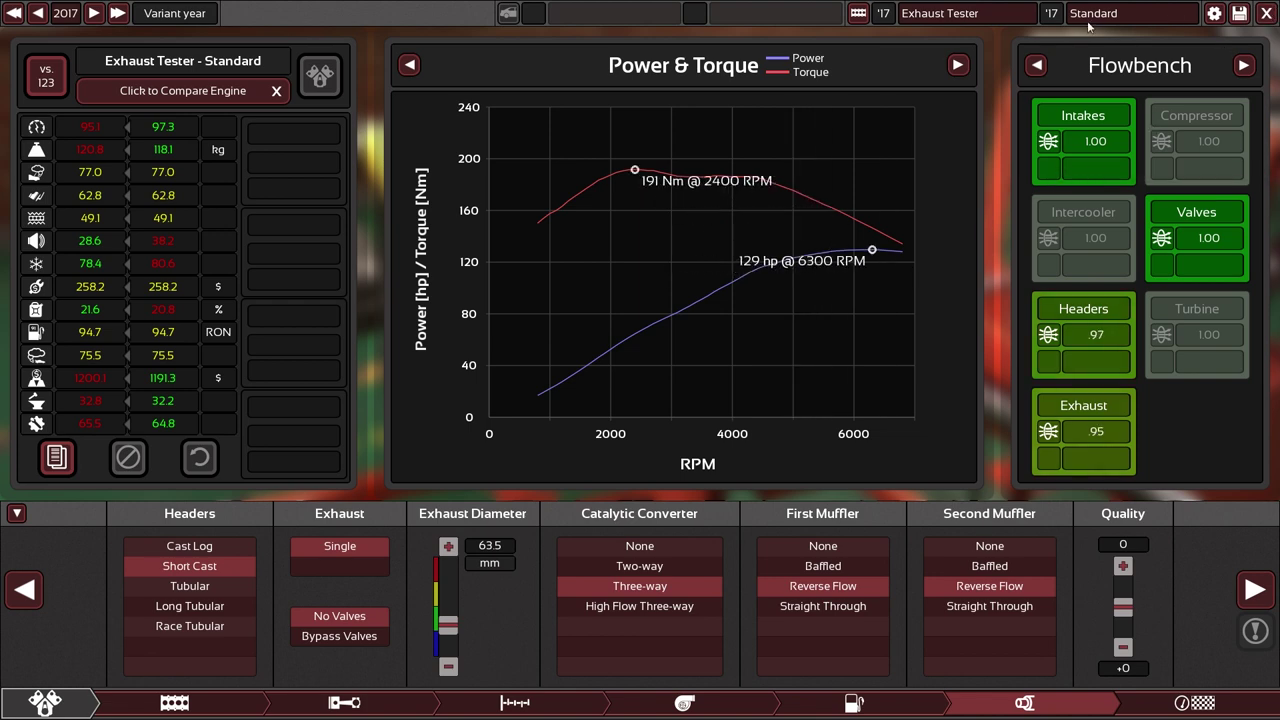
Step: Open the Exhaust Tester's Performance variant for editing from the engine family list
{"action": "left_click", "coordinate": [857, 13]}
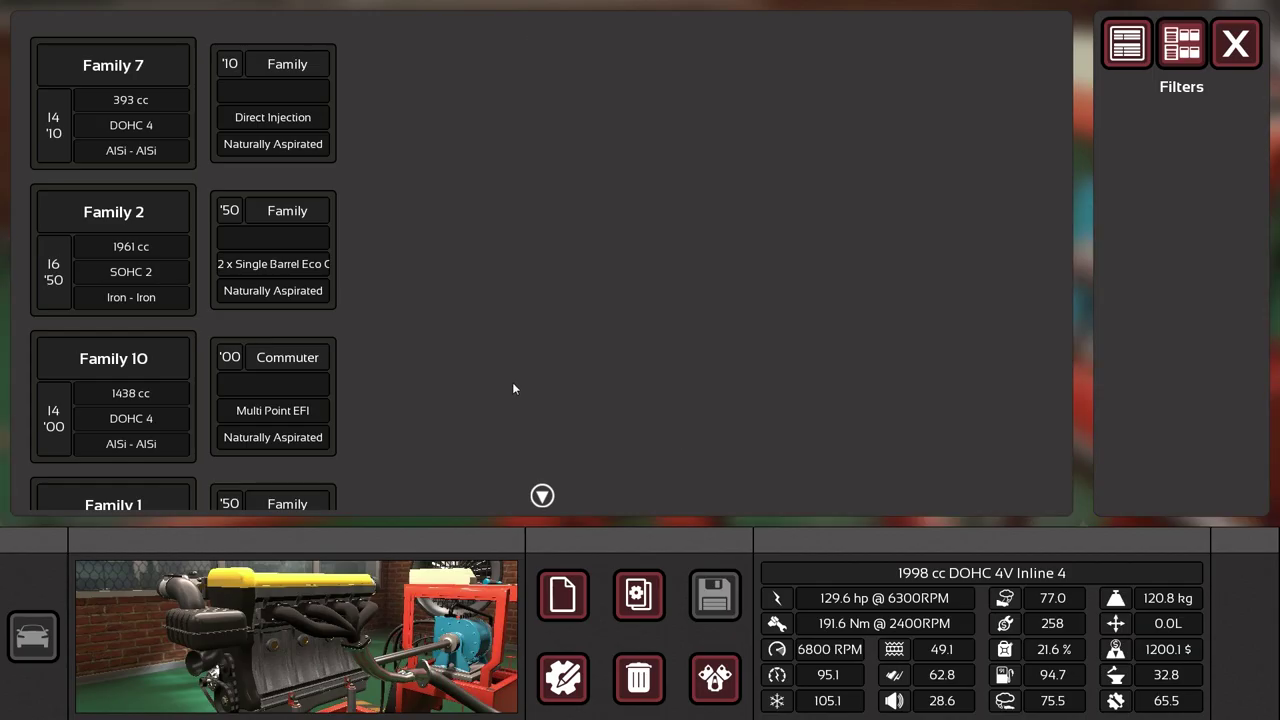
{"action": "scroll", "coordinate": [479, 388], "scroll_direction": "down", "scroll_amount": 5}
{"action": "left_click", "coordinate": [292, 362]}
{"action": "left_click", "coordinate": [421, 363]}
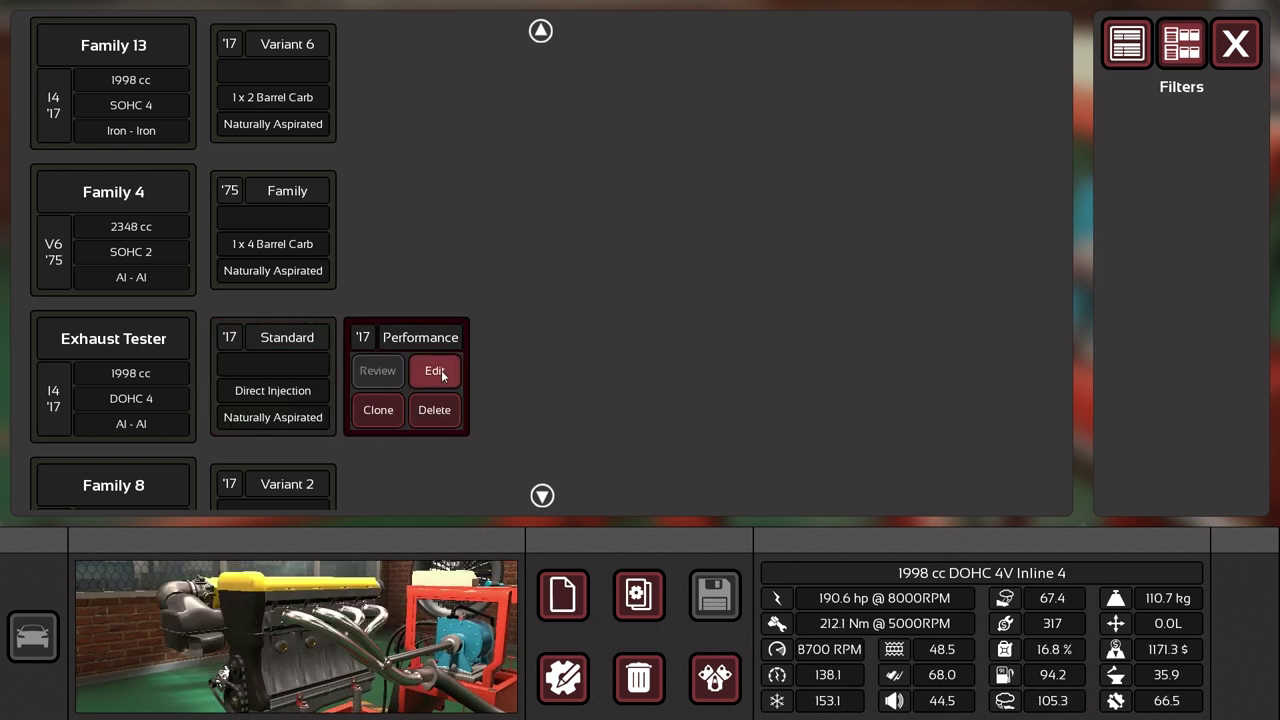
{"action": "left_click", "coordinate": [435, 370]}
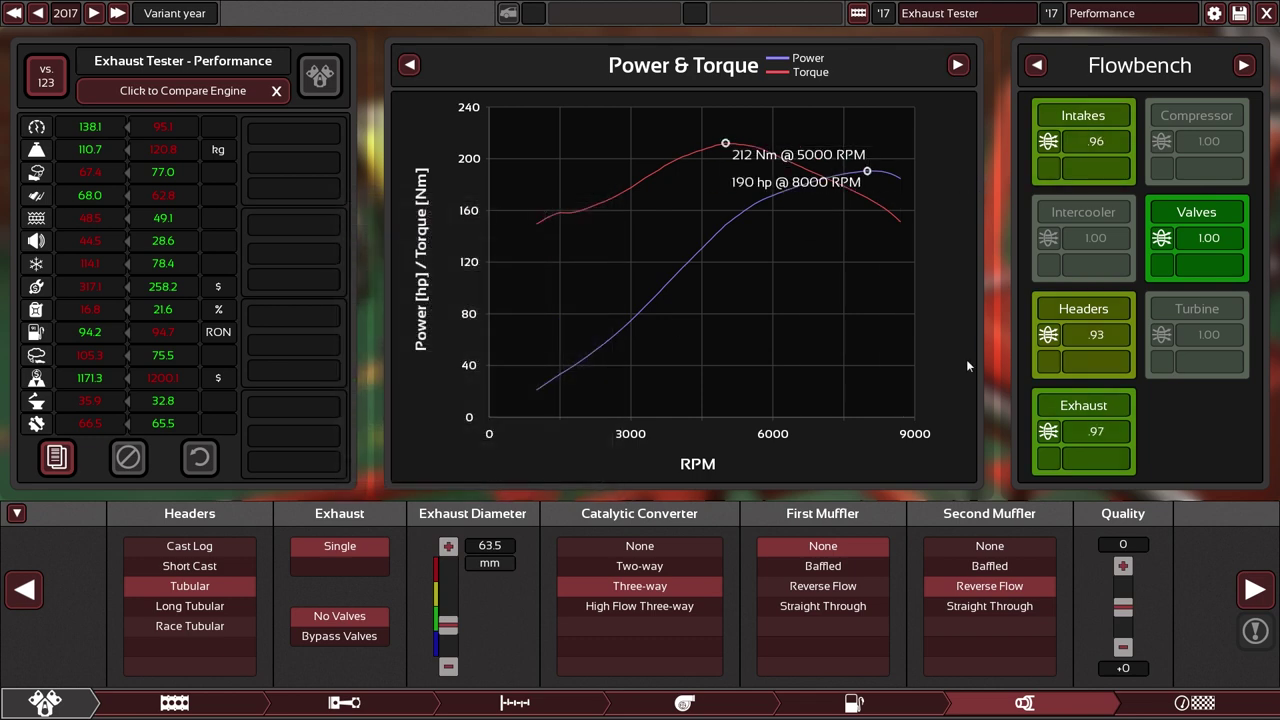
Step: Fit Short Cast headers on the Performance variant, giving 200 Nm and 181 hp
{"action": "left_click", "coordinate": [190, 566]}
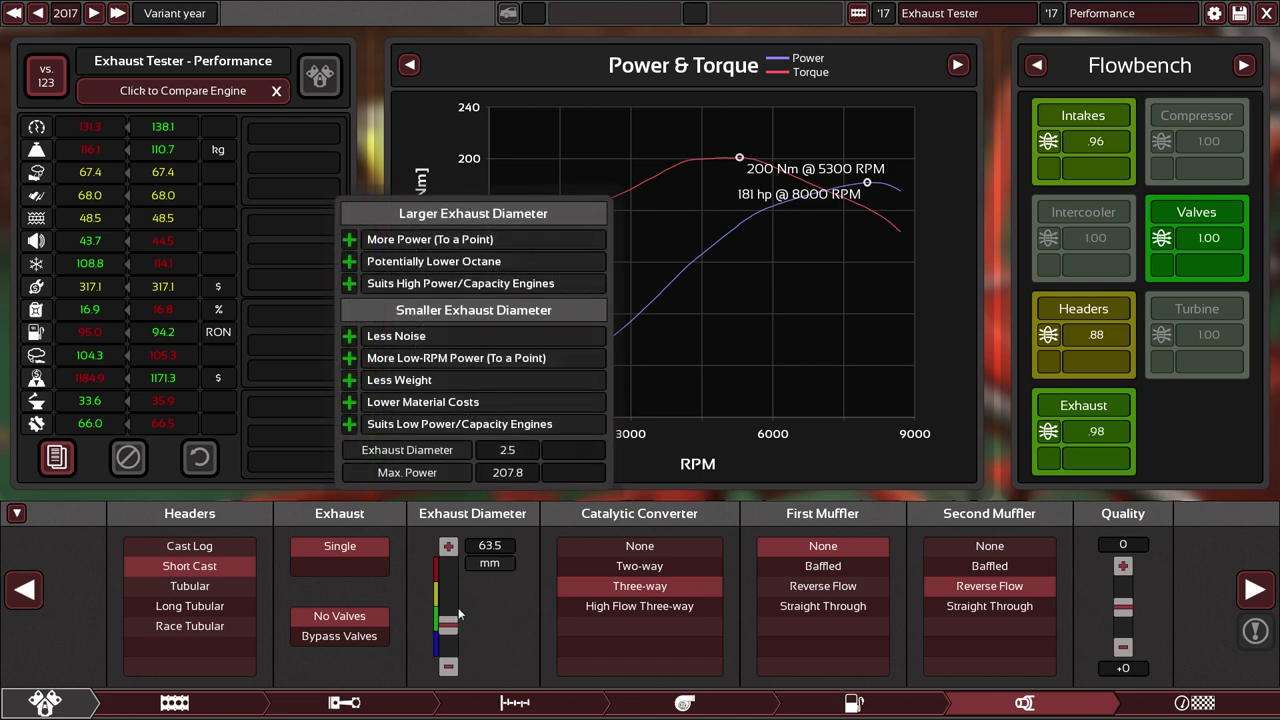
{"action": "scroll", "coordinate": [458, 607], "scroll_direction": "down", "scroll_amount": 3}
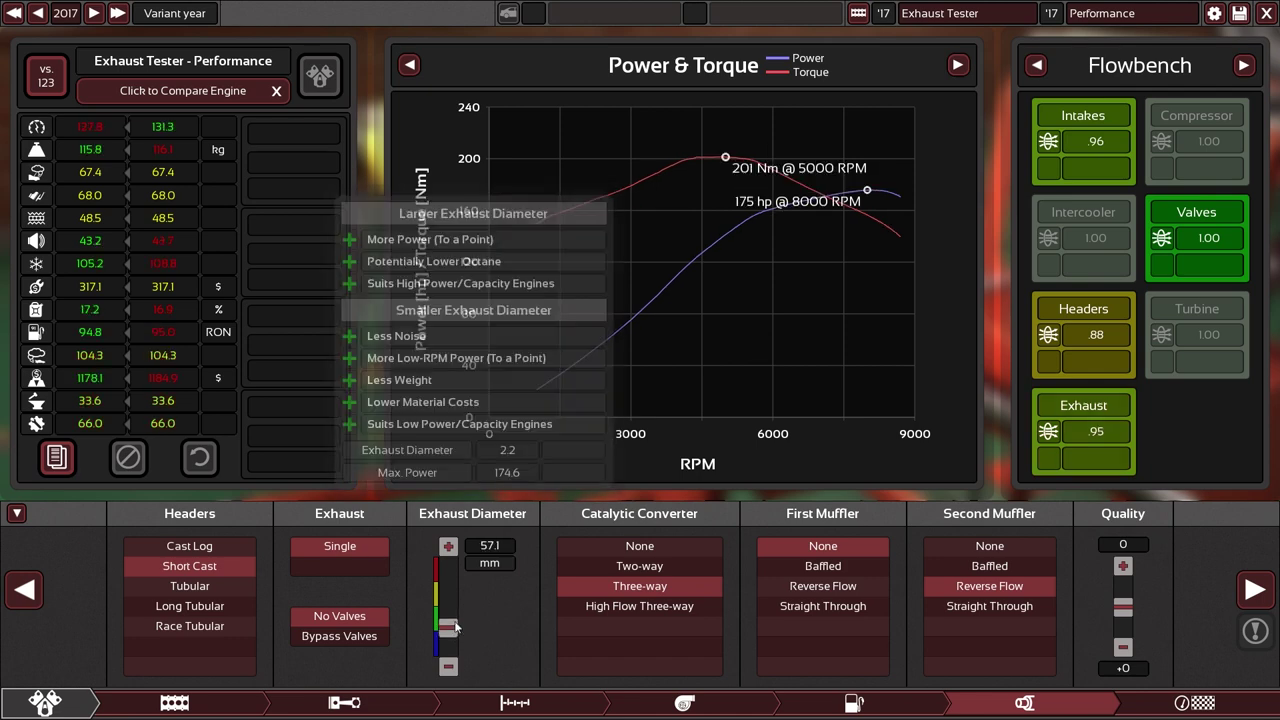
{"action": "scroll", "coordinate": [450, 633], "scroll_direction": "up", "scroll_amount": 3}
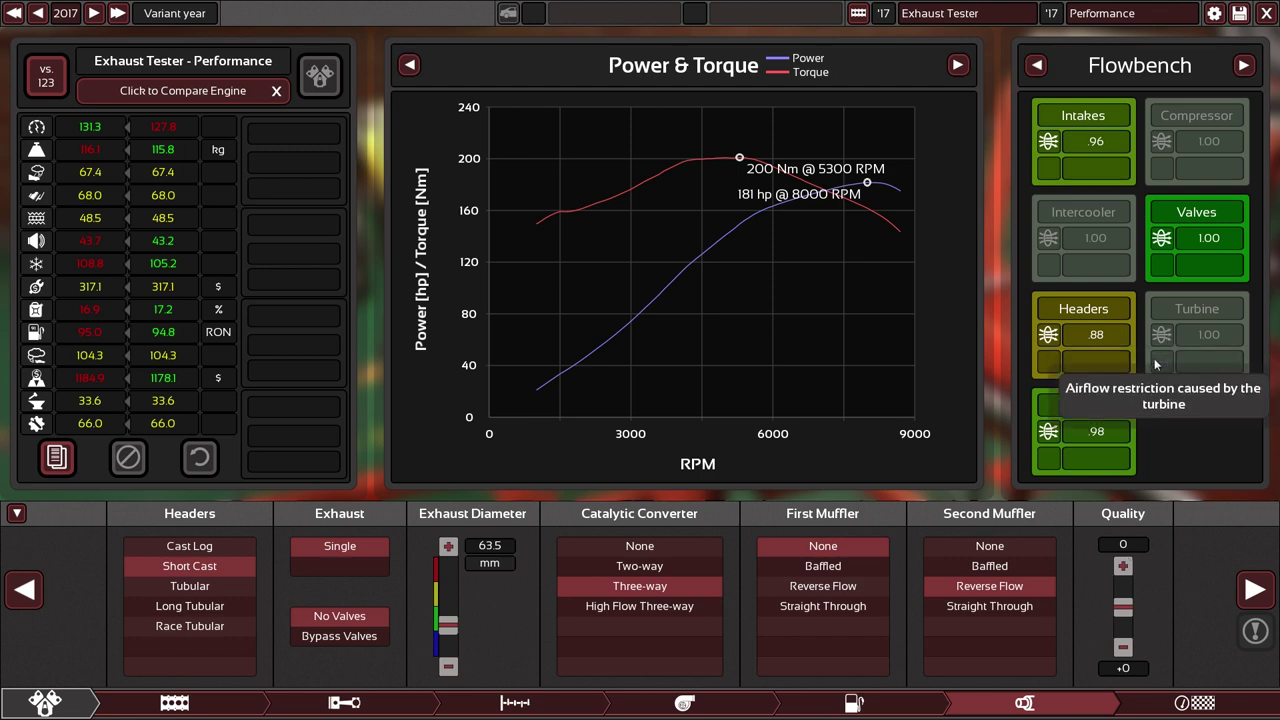
{"action": "left_click", "coordinate": [500, 702]}
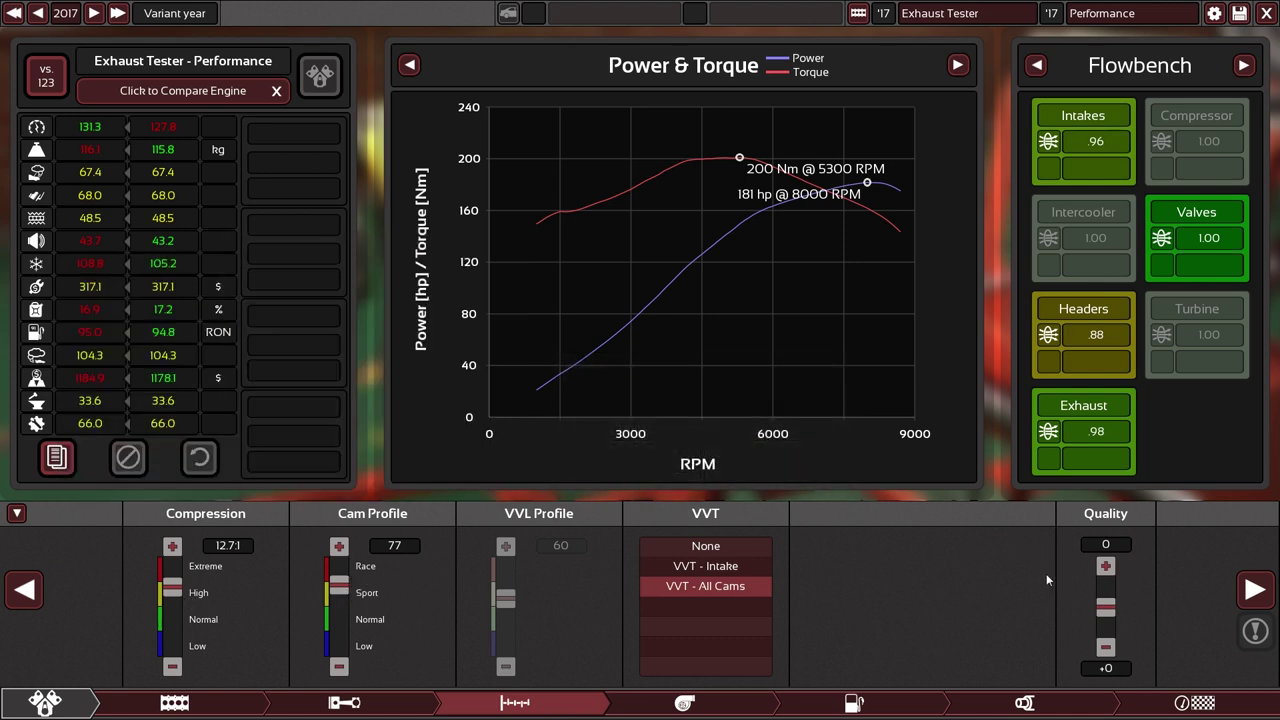
{"action": "left_click", "coordinate": [1050, 703]}
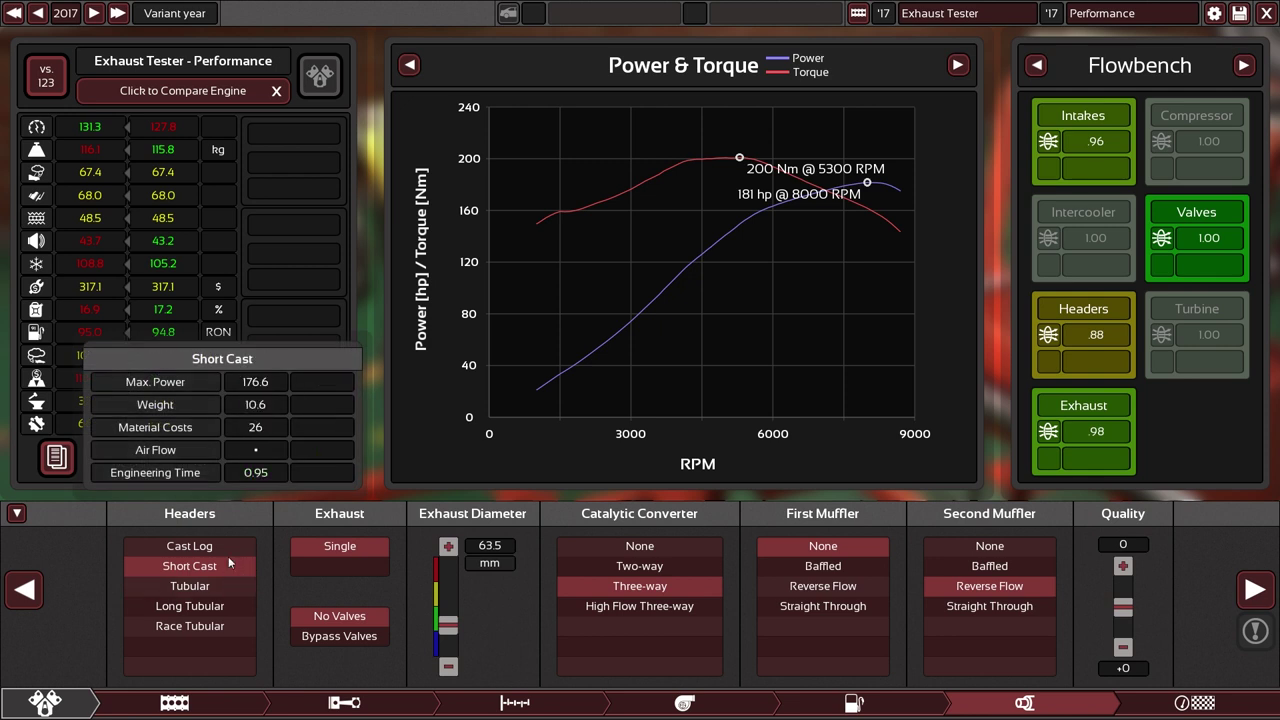
Step: Compare Tubular against Short Cast headers, switching back and forth between them
{"action": "mouse_move", "coordinate": [229, 588]}
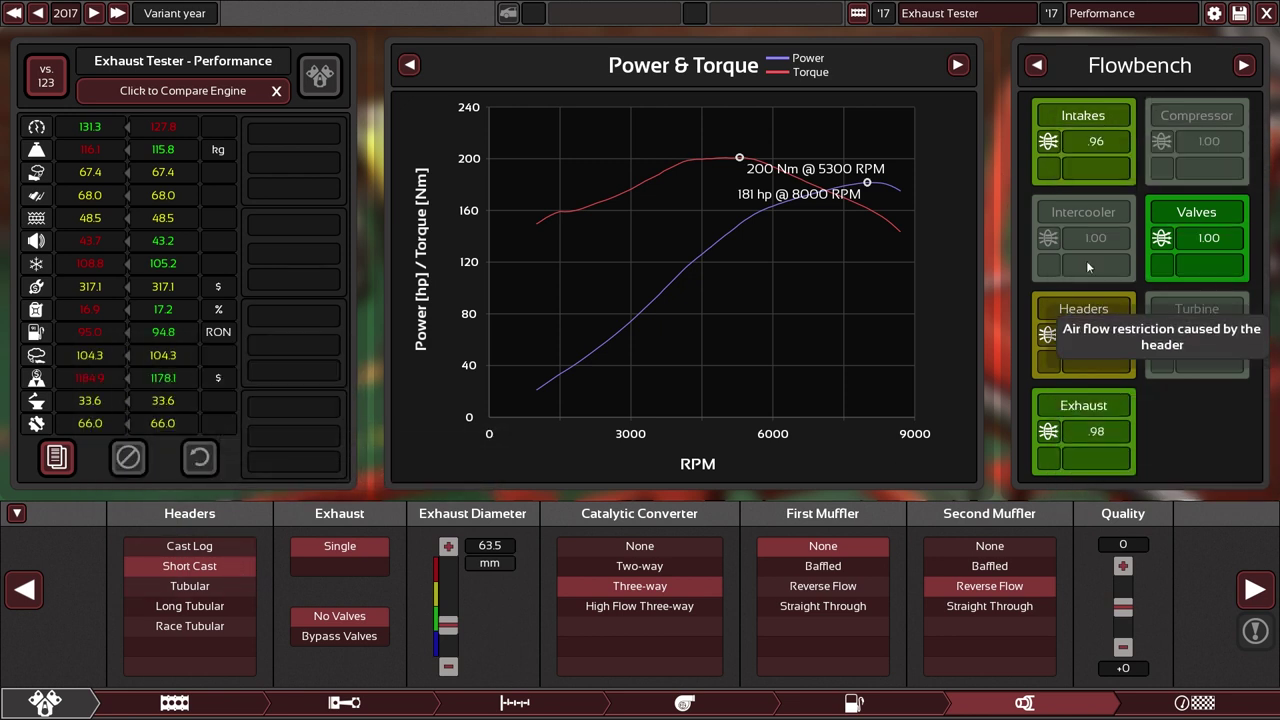
{"action": "left_click", "coordinate": [220, 585]}
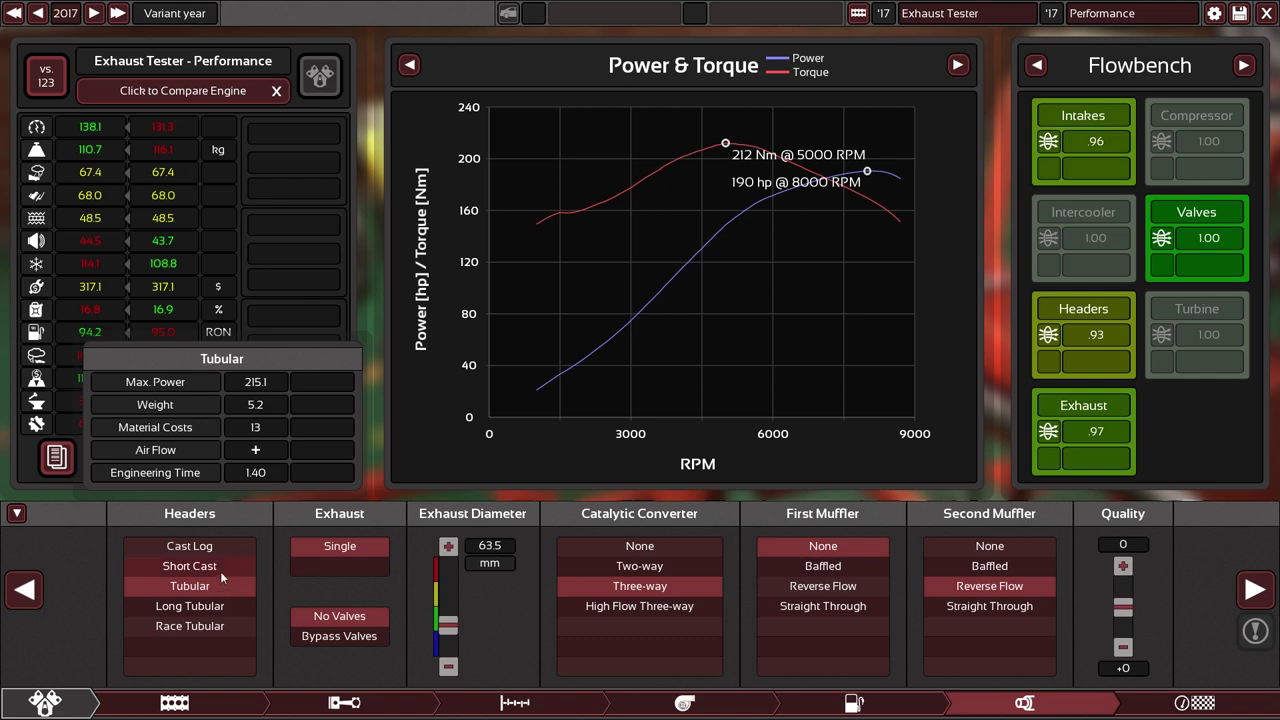
{"action": "left_click", "coordinate": [221, 568]}
{"action": "left_click", "coordinate": [220, 586]}
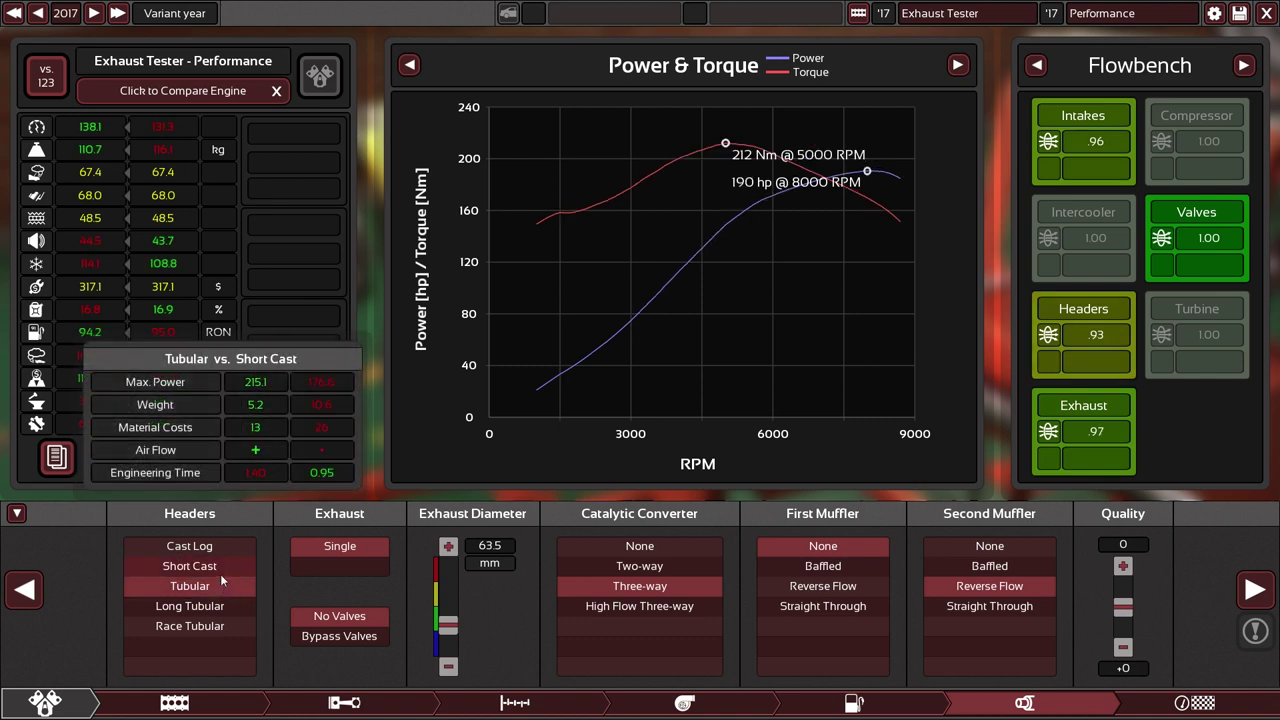
{"action": "left_click", "coordinate": [220, 572]}
{"action": "left_click", "coordinate": [220, 586]}
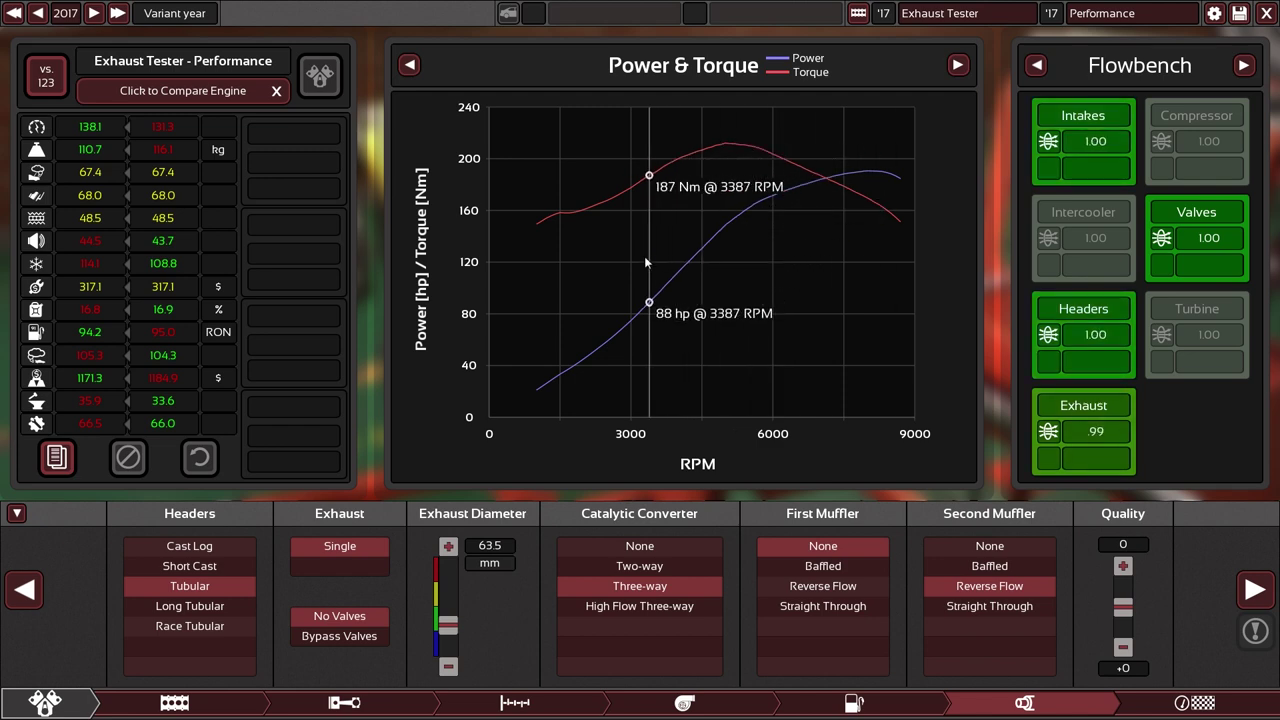
{"action": "left_click", "coordinate": [190, 566]}
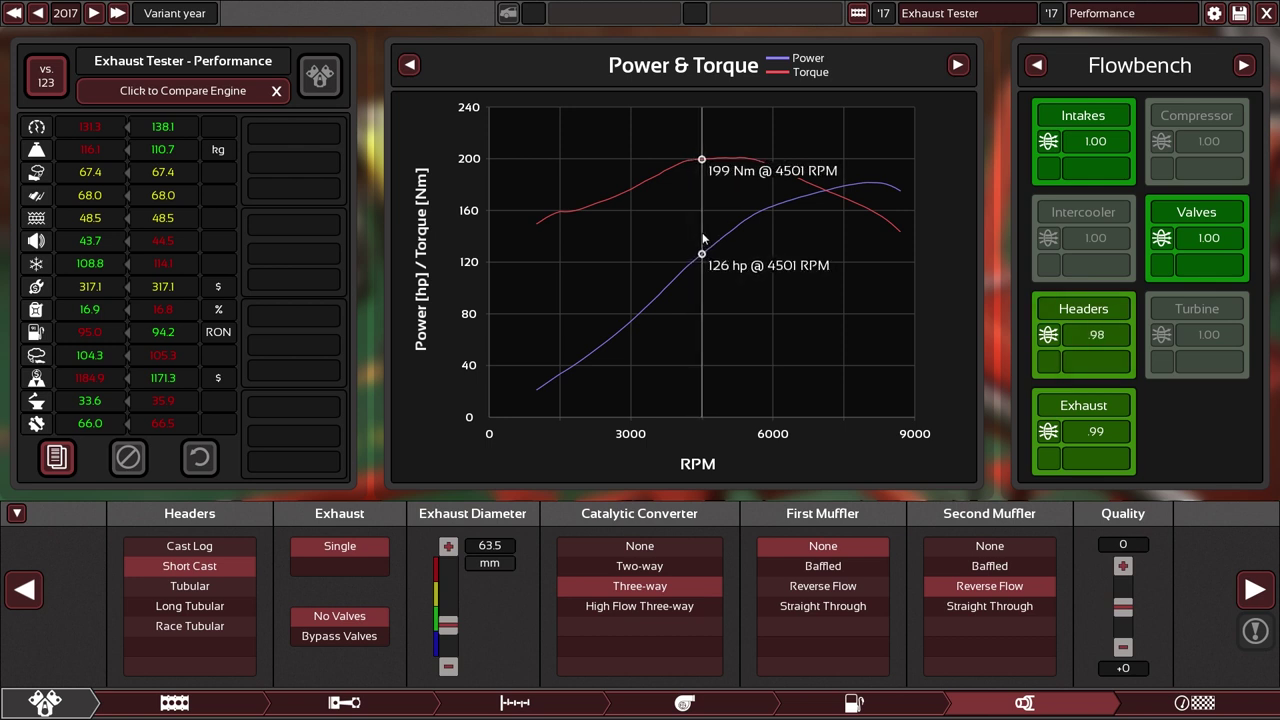
{"action": "left_click", "coordinate": [222, 583]}
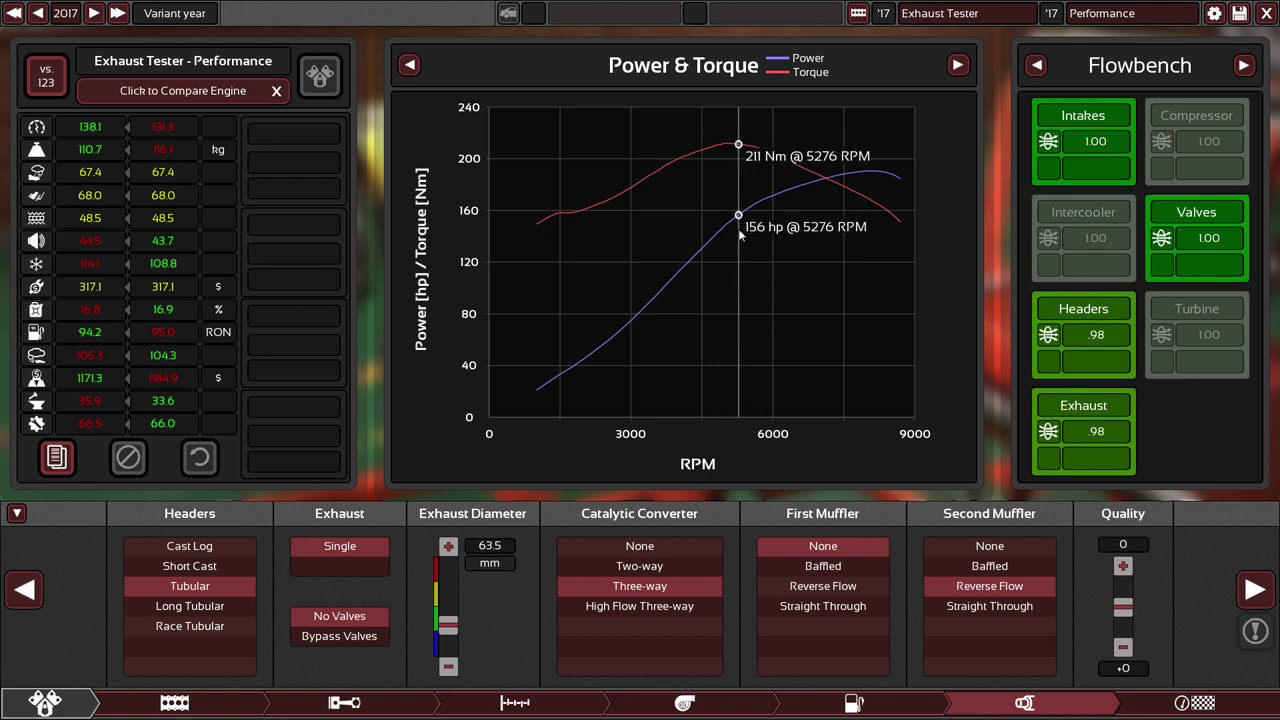
Step: Compare Tubular with Long Tubular headers, then fit Race Tubular for 208 hp at 8000 RPM
{"action": "left_click", "coordinate": [198, 606]}
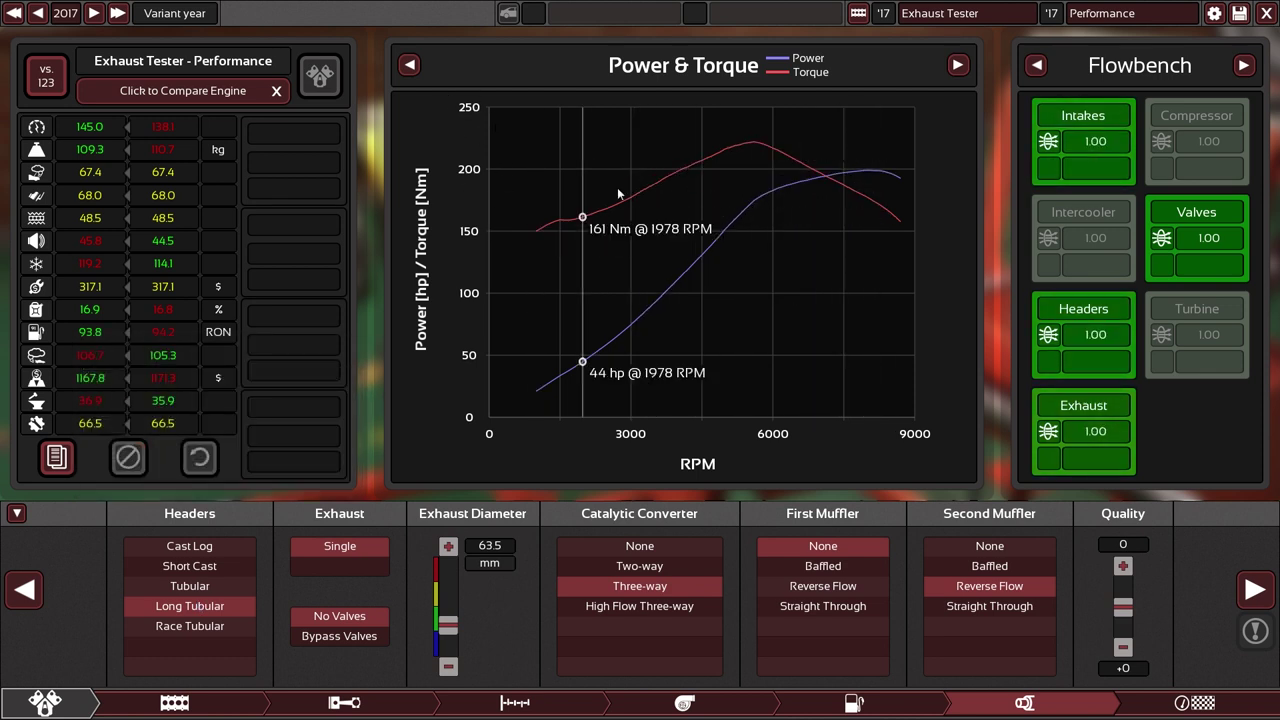
{"action": "left_click", "coordinate": [184, 587]}
{"action": "left_click", "coordinate": [184, 605]}
{"action": "left_click", "coordinate": [184, 587]}
{"action": "left_click", "coordinate": [184, 605]}
{"action": "left_click", "coordinate": [184, 587]}
{"action": "left_click", "coordinate": [184, 605]}
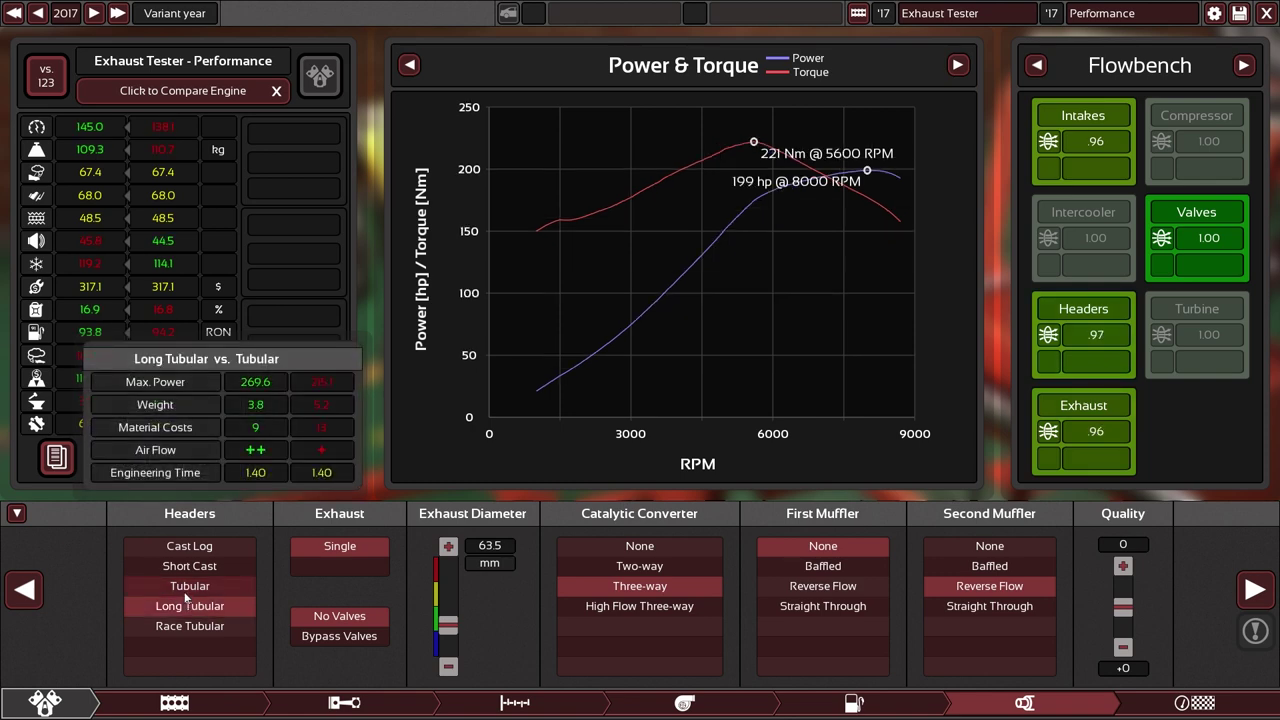
{"action": "mouse_move", "coordinate": [236, 622]}
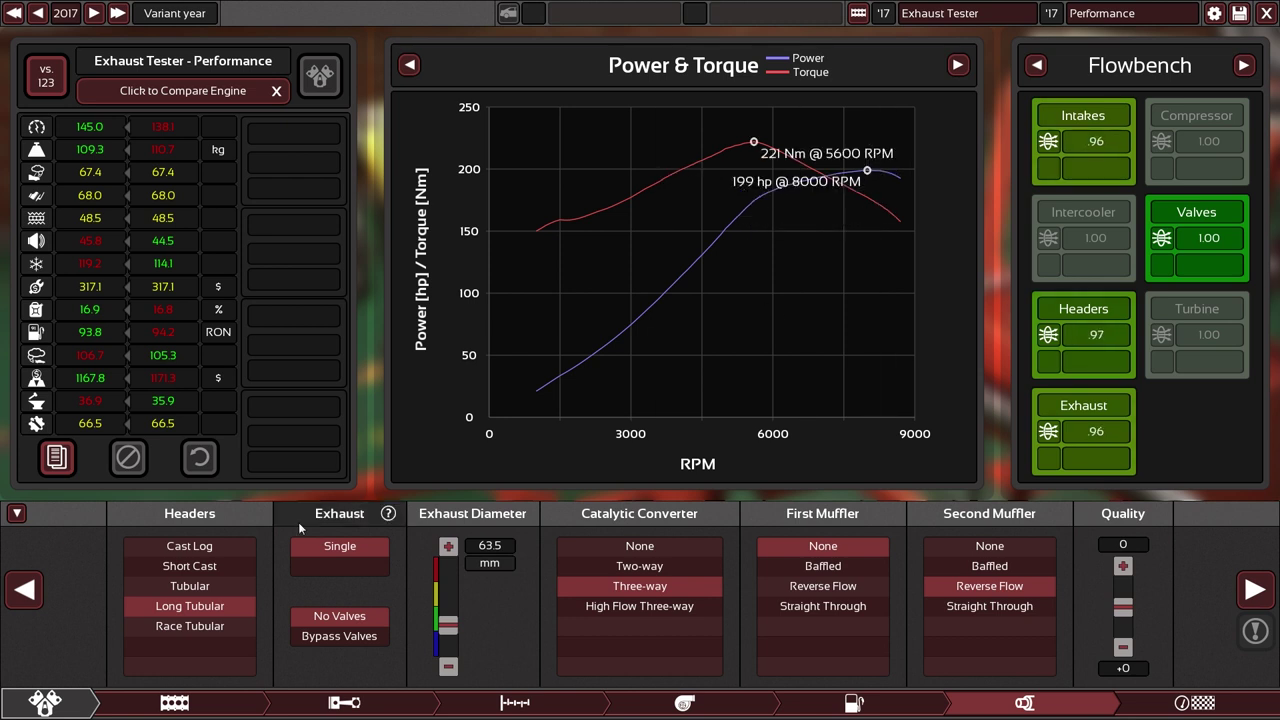
{"action": "left_click", "coordinate": [217, 627]}
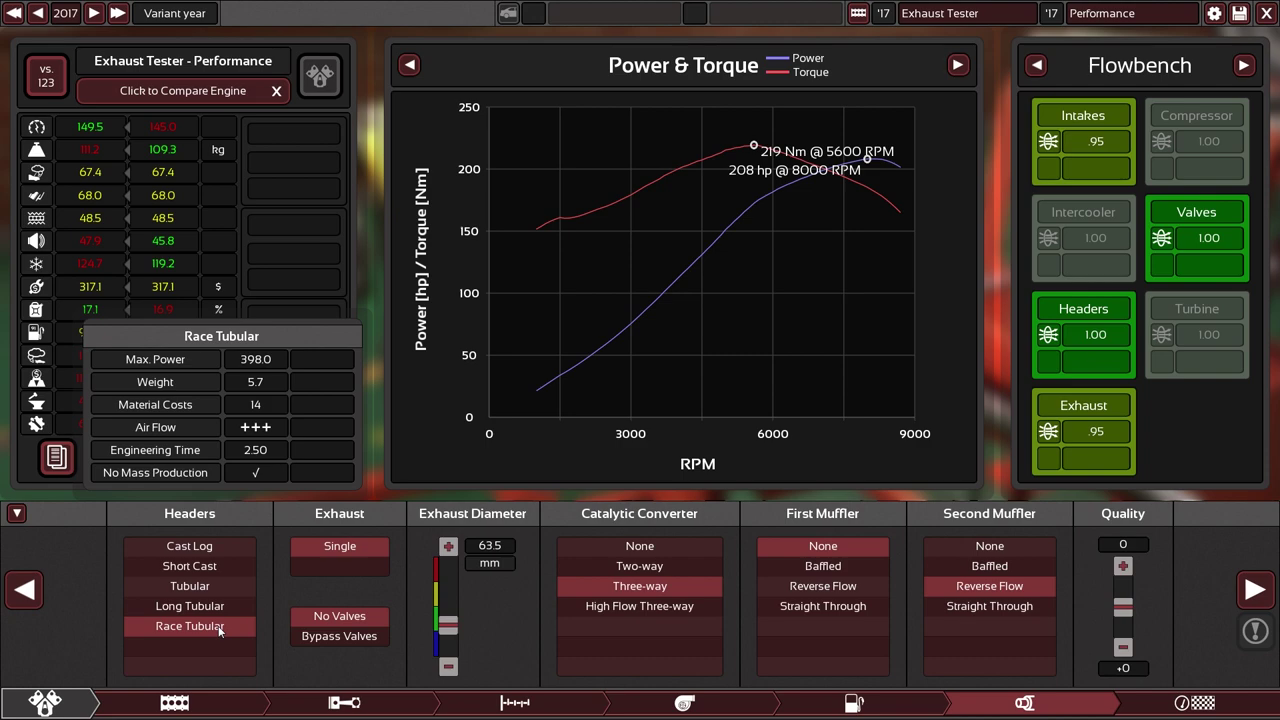
Step: Collapse the stats panels to view the engine, then switch to Long Tubular headers for 205 hp
{"action": "left_click", "coordinate": [16, 513]}
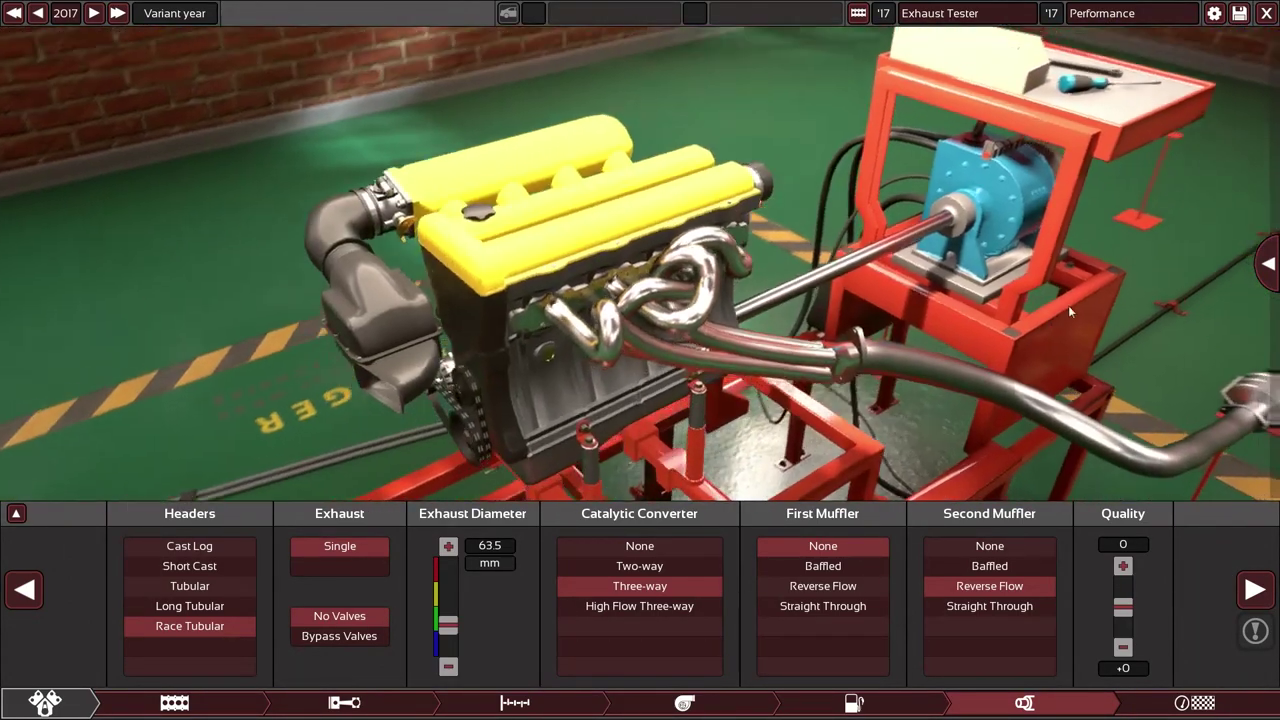
{"action": "left_click", "coordinate": [190, 606]}
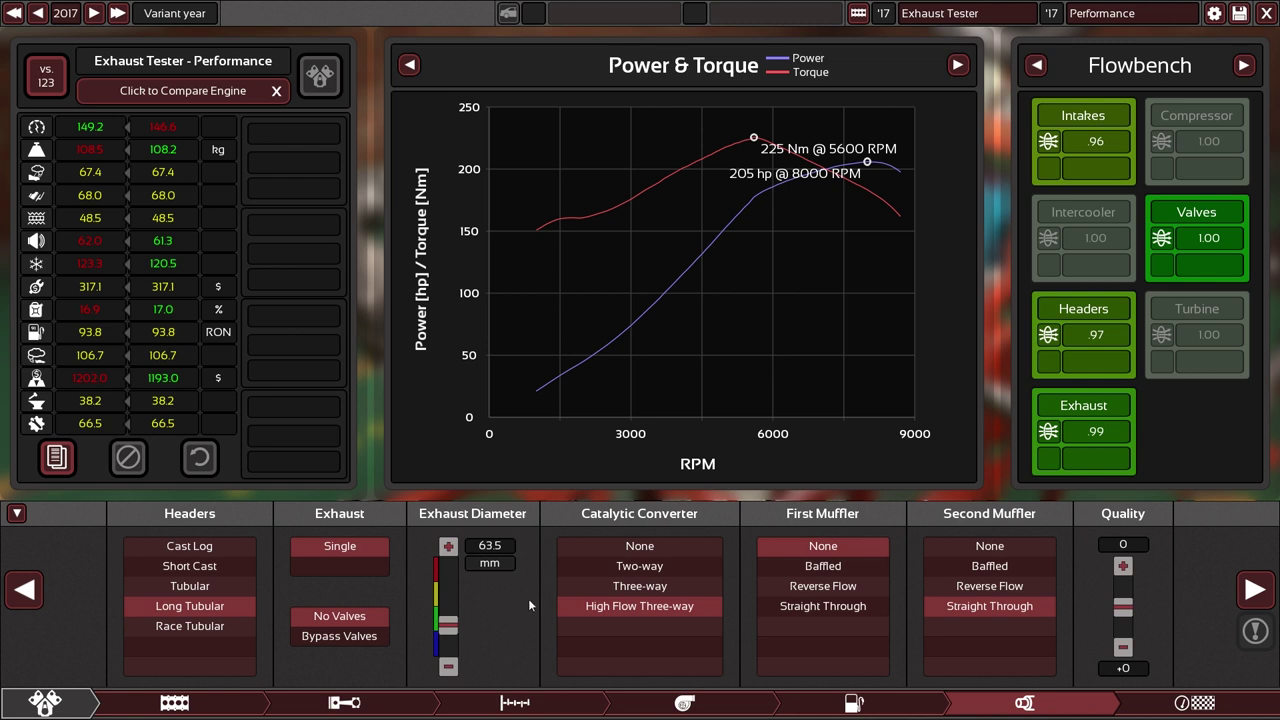
{"action": "mouse_move", "coordinate": [693, 585]}
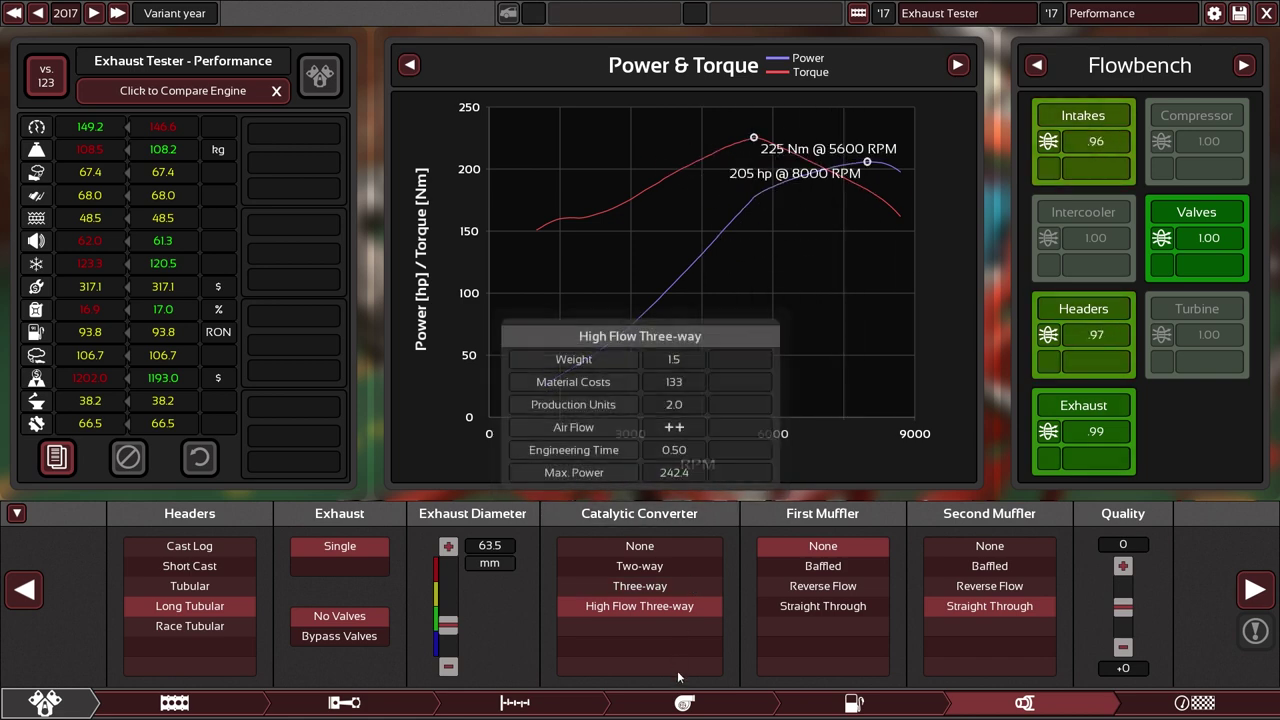
Step: Fit a single turbocharger with an Air-Air Large intercooler using the Performance preset
{"action": "left_click", "coordinate": [684, 703]}
{"action": "left_click", "coordinate": [156, 567]}
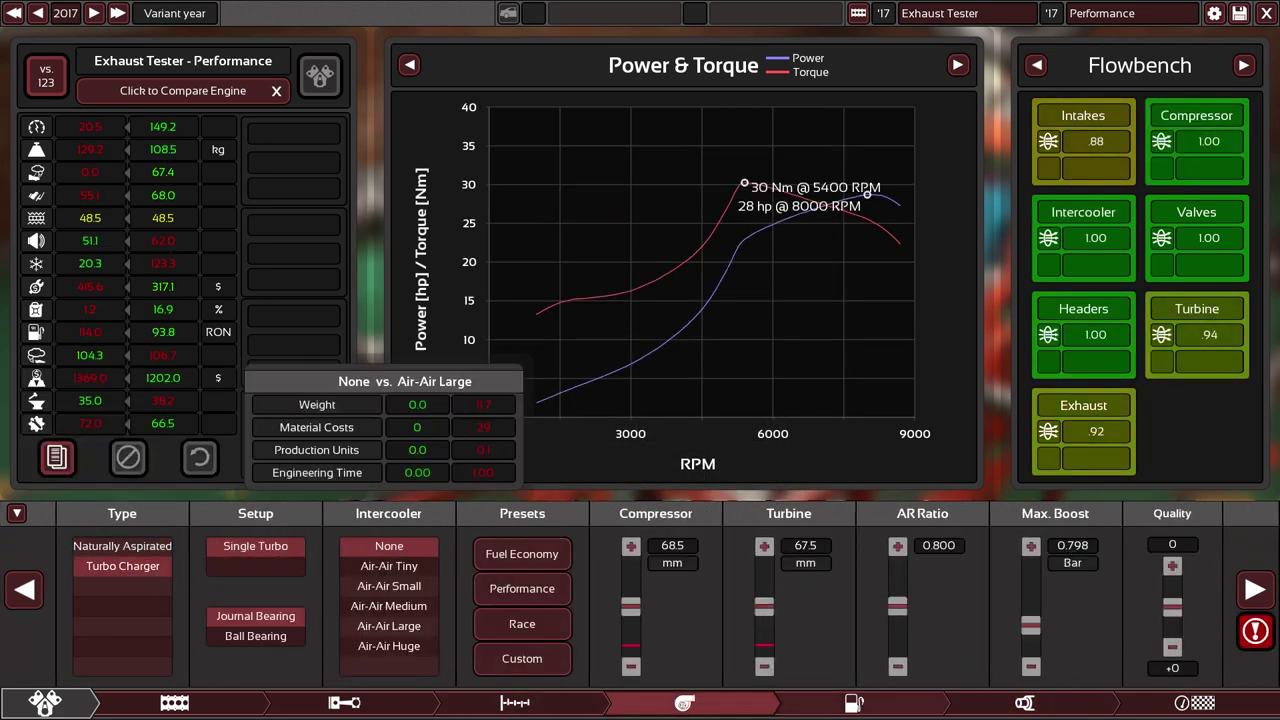
{"action": "left_click", "coordinate": [402, 624]}
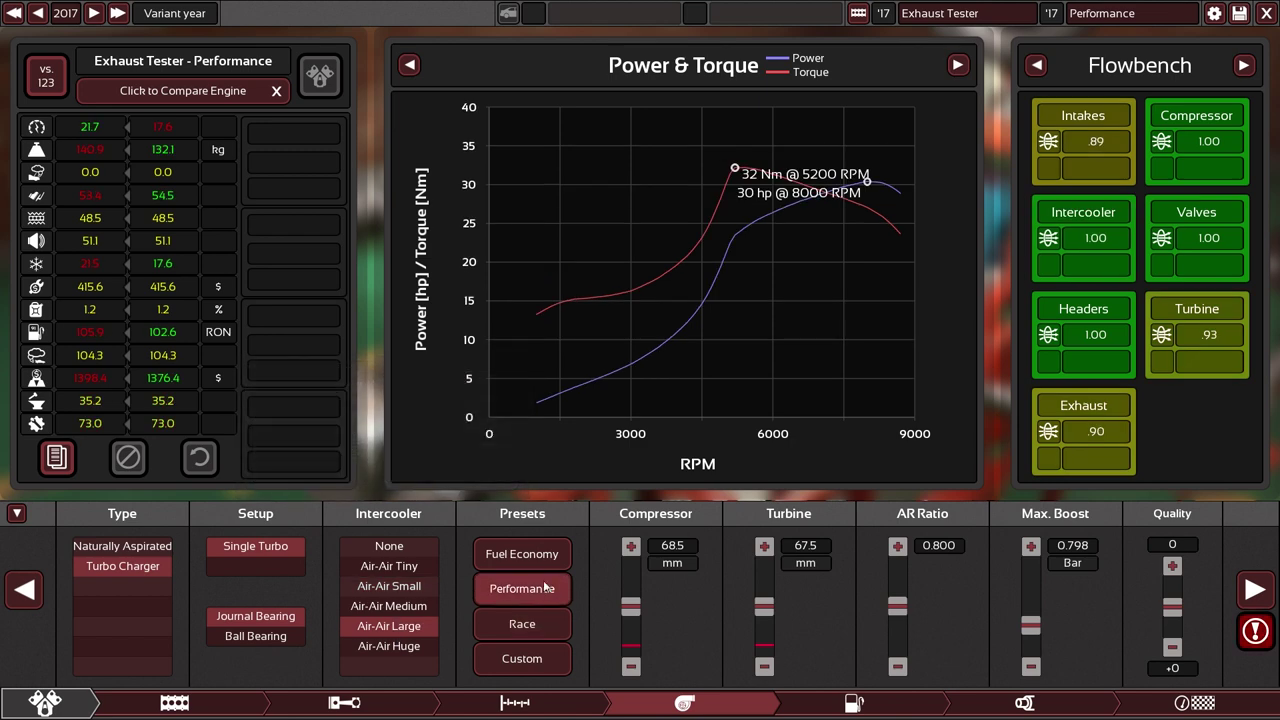
{"action": "left_click", "coordinate": [522, 588]}
Step: Lower the compression ratio from 12.7:1 to about 10.6:1 to avoid knock
{"action": "left_click", "coordinate": [515, 703]}
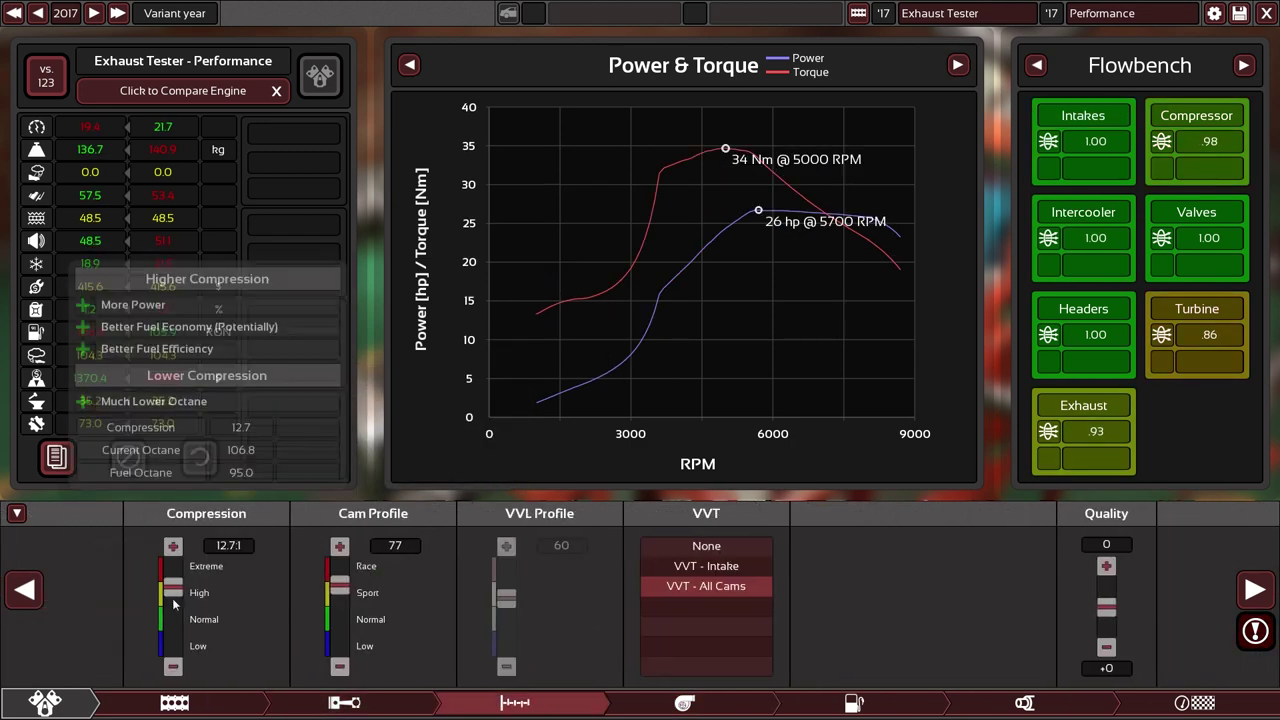
{"action": "left_click_drag", "start_coordinate": [177, 589], "coordinate": [176, 600]}
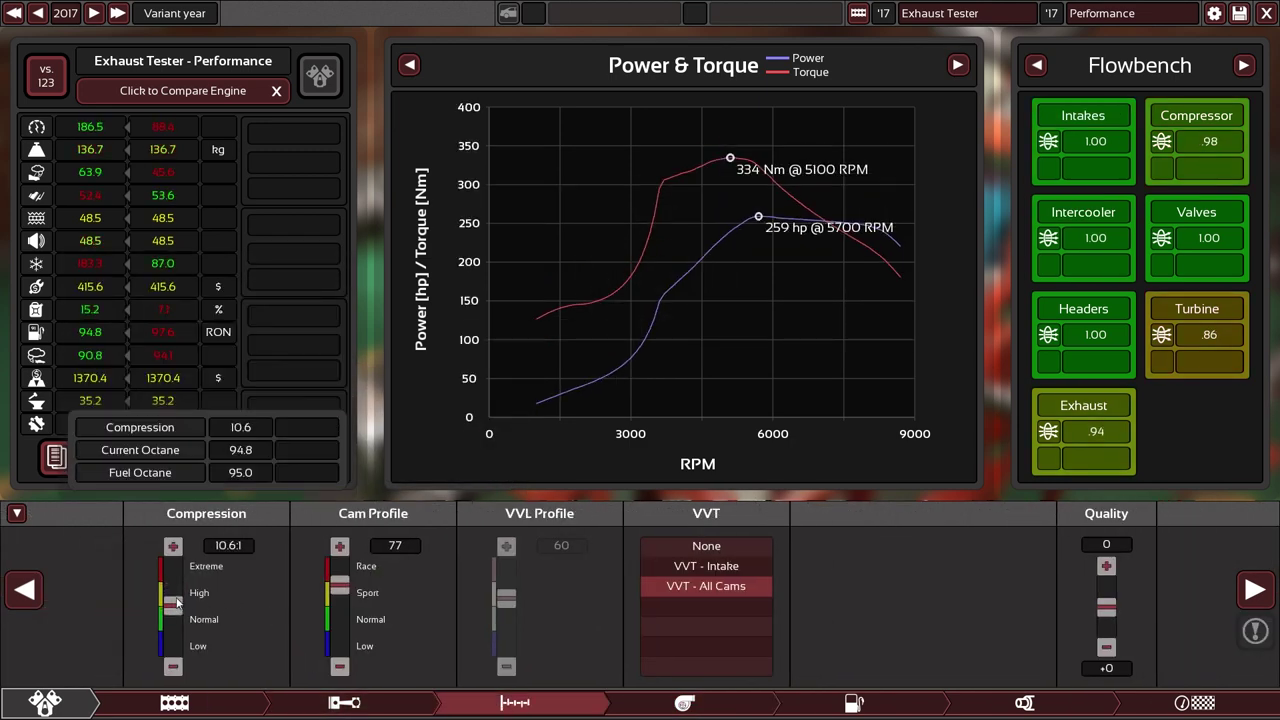
{"action": "left_click", "coordinate": [173, 545]}
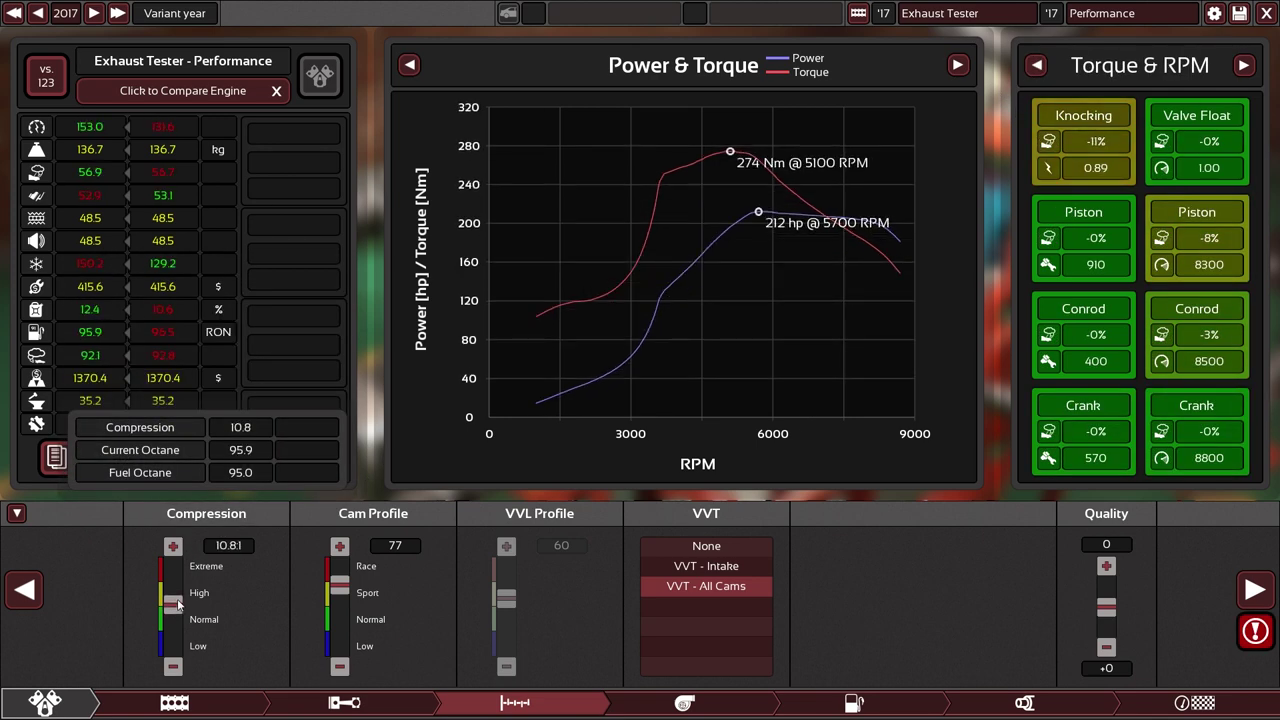
{"action": "left_click_drag", "start_coordinate": [177, 603], "coordinate": [178, 606]}
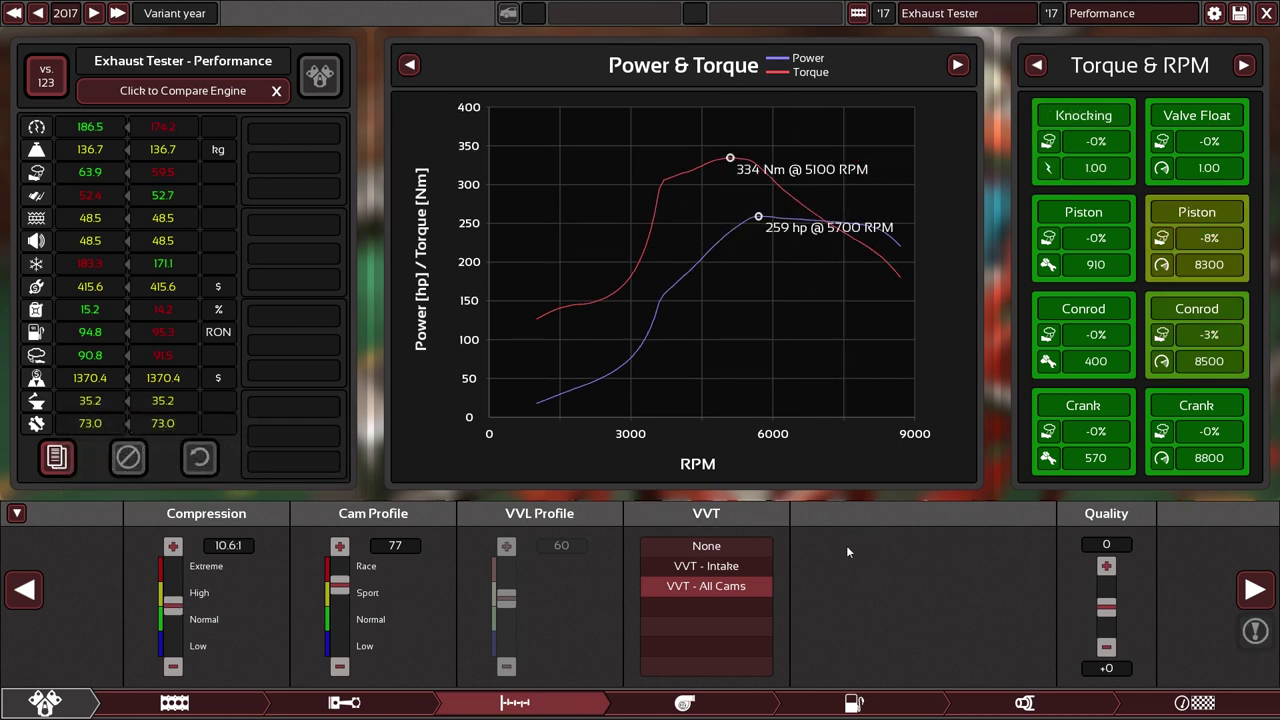
{"action": "left_click", "coordinate": [952, 694]}
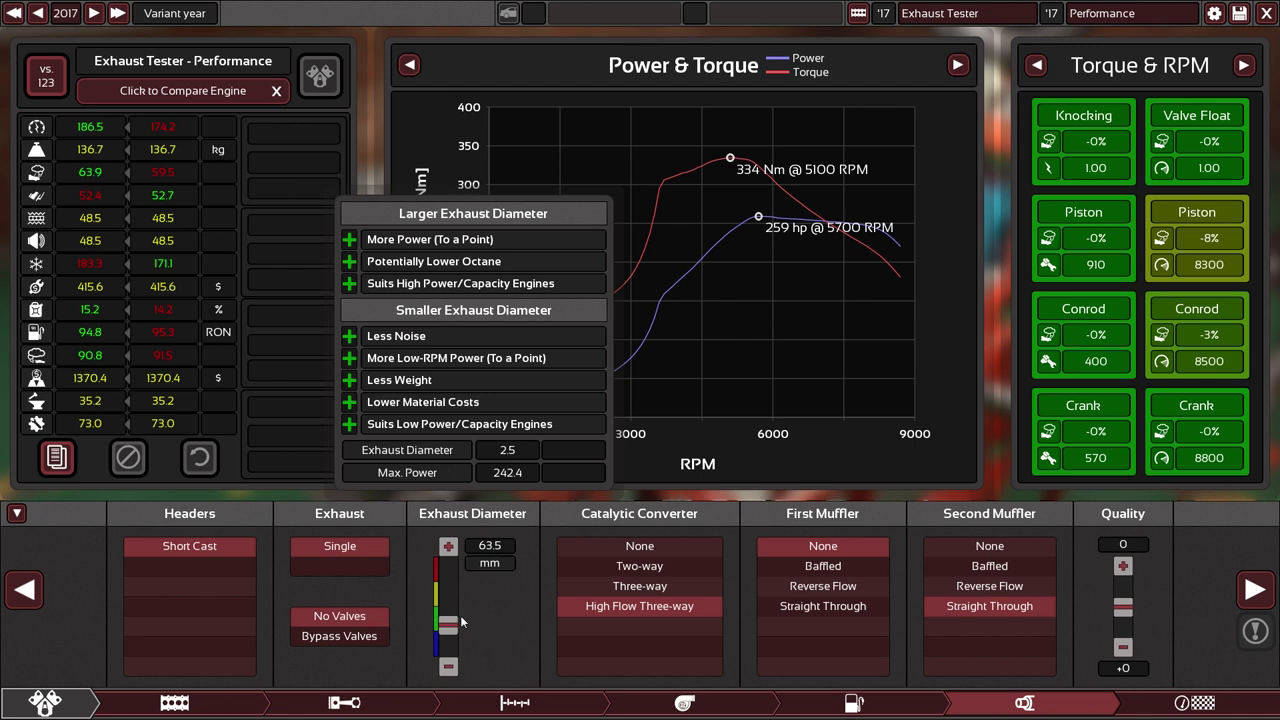
Step: Widen the exhaust diameter to 121 mm and lower compression to 10.2:1 to clear knock
{"action": "left_click_drag", "start_coordinate": [458, 618], "coordinate": [455, 598]}
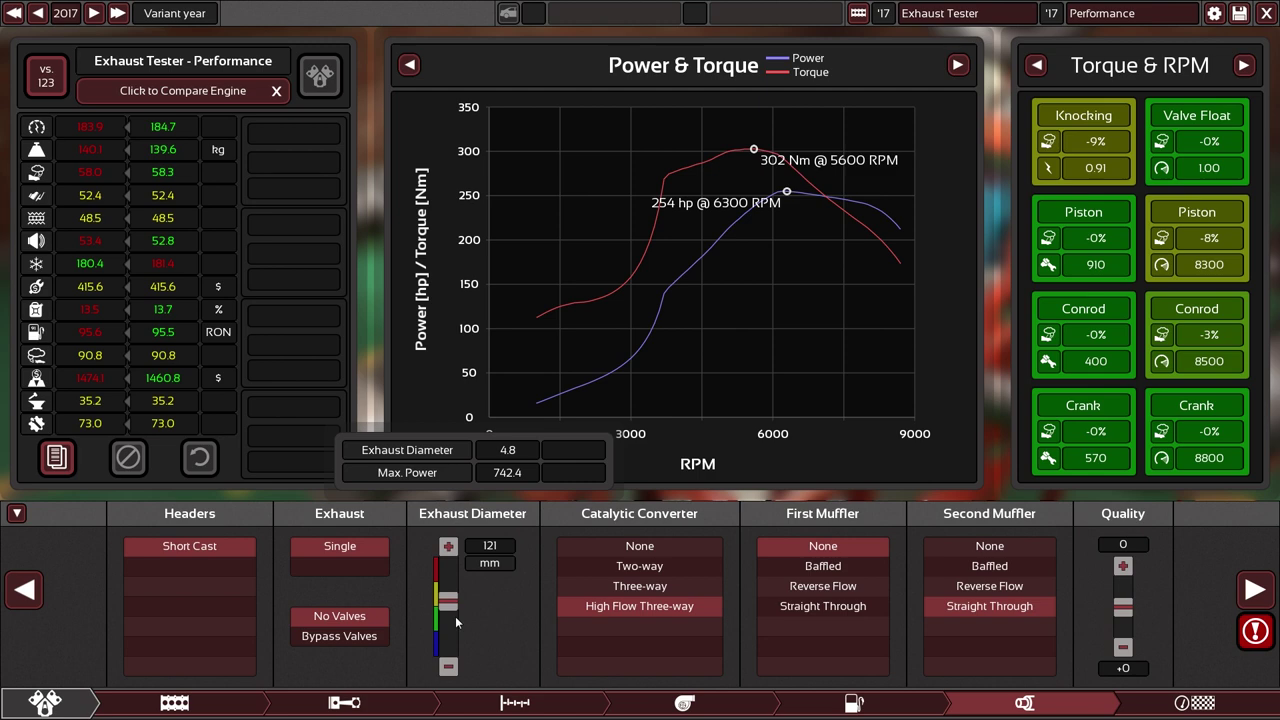
{"action": "left_click", "coordinate": [500, 705]}
{"action": "left_click_drag", "start_coordinate": [172, 598], "coordinate": [171, 610]}
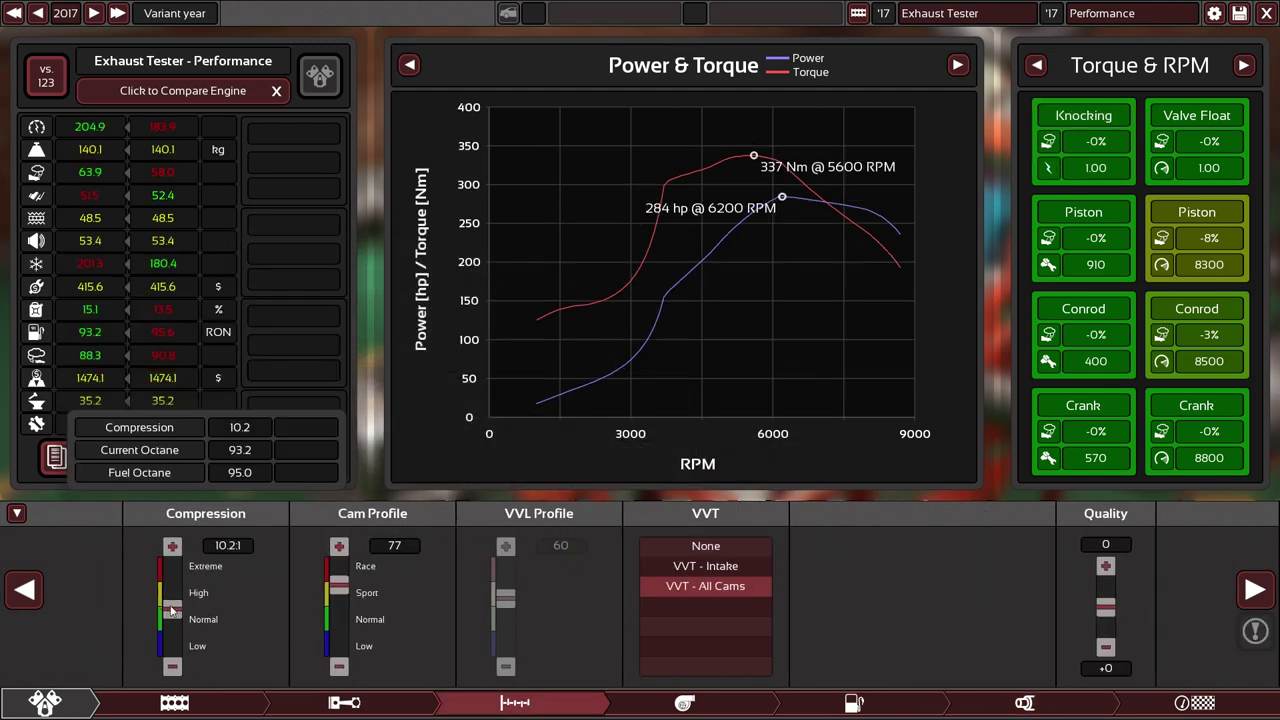
{"action": "left_click", "coordinate": [874, 703]}
Step: Fine-tune the exhaust diameter to 146 mm, reaching 285 hp at 6200 RPM and 338 Nm
{"action": "mouse_move", "coordinate": [457, 603]}
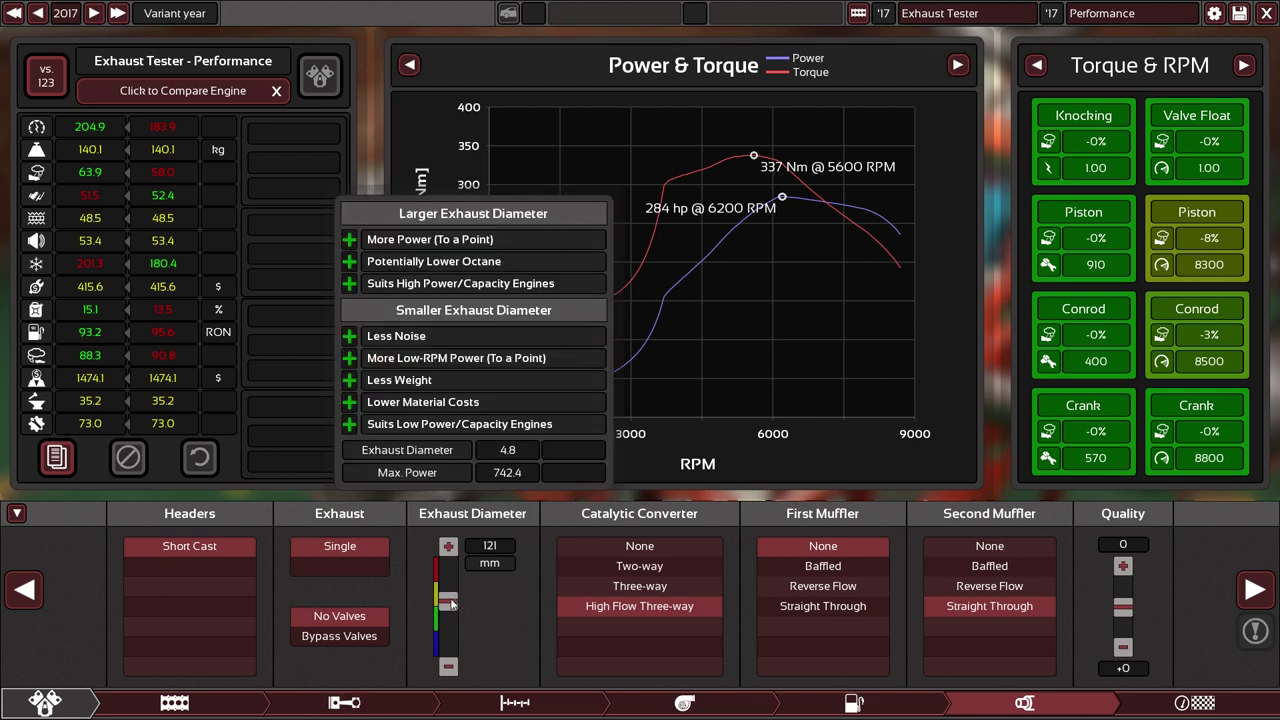
{"action": "scroll", "coordinate": [450, 602], "scroll_direction": "up", "scroll_amount": 5}
{"action": "scroll", "coordinate": [450, 602], "scroll_direction": "down", "scroll_amount": 10}
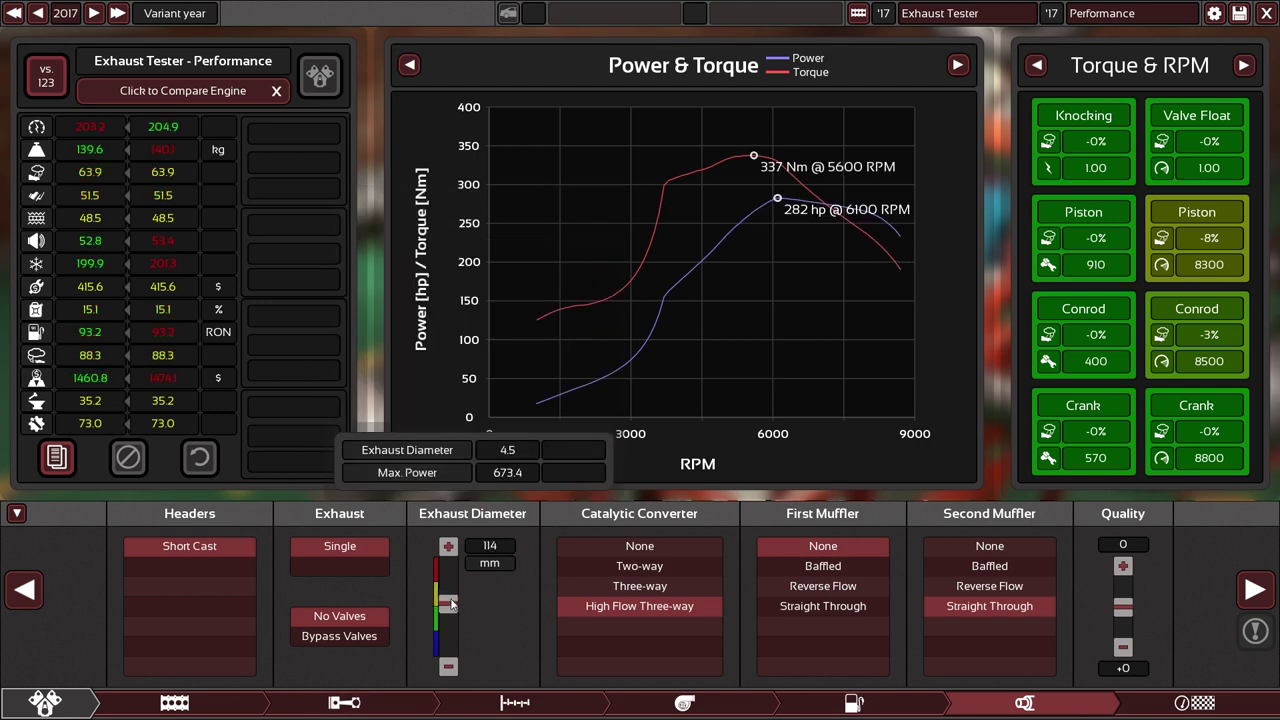
{"action": "scroll", "coordinate": [450, 604], "scroll_direction": "down", "scroll_amount": 1}
{"action": "scroll", "coordinate": [450, 604], "scroll_direction": "up", "scroll_amount": 3}
{"action": "scroll", "coordinate": [450, 604], "scroll_direction": "down", "scroll_amount": 3}
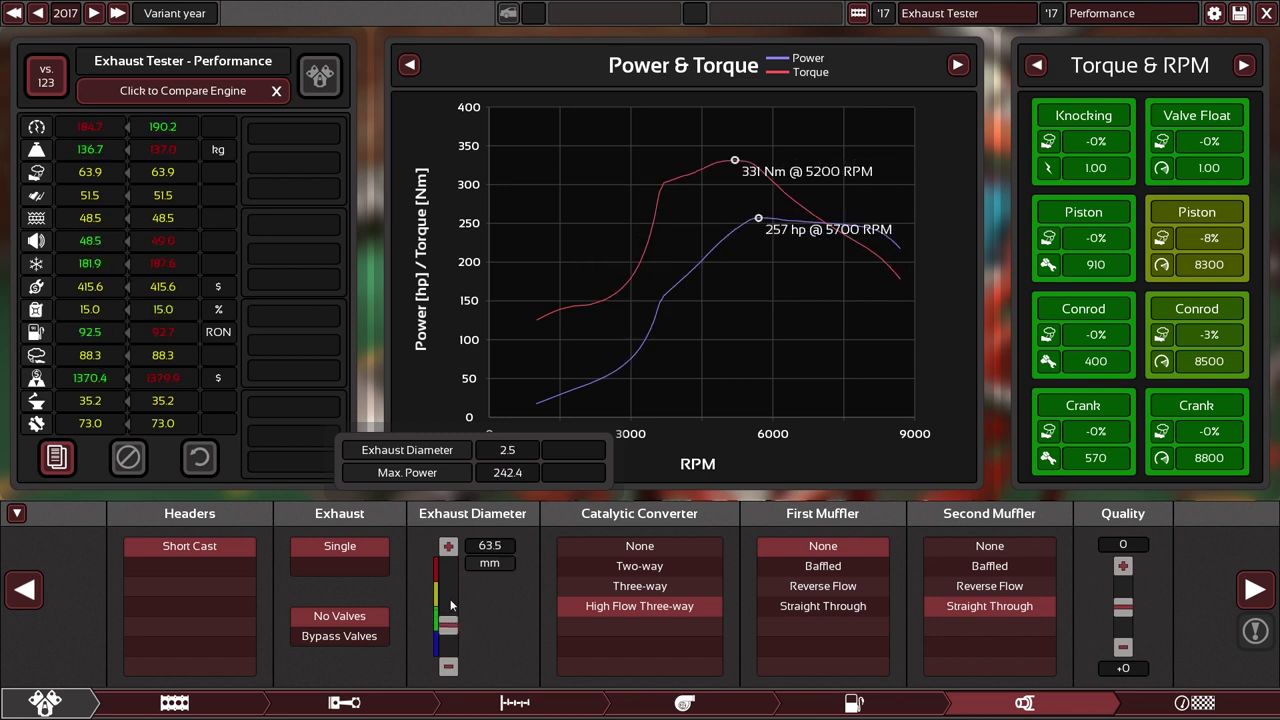
{"action": "scroll", "coordinate": [450, 604], "scroll_direction": "up", "scroll_amount": 3}
{"action": "scroll", "coordinate": [450, 604], "scroll_direction": "down", "scroll_amount": 1}
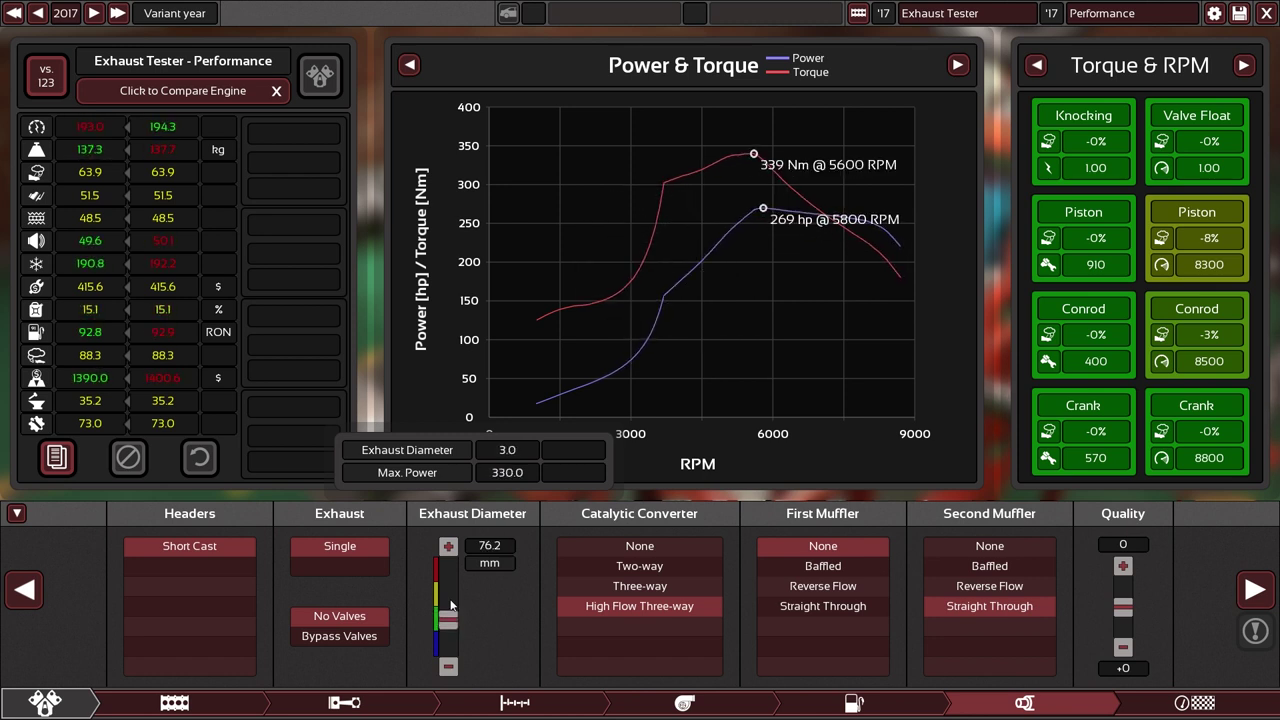
{"action": "scroll", "coordinate": [450, 604], "scroll_direction": "down", "scroll_amount": 1}
{"action": "scroll", "coordinate": [450, 604], "scroll_direction": "up", "scroll_amount": 5}
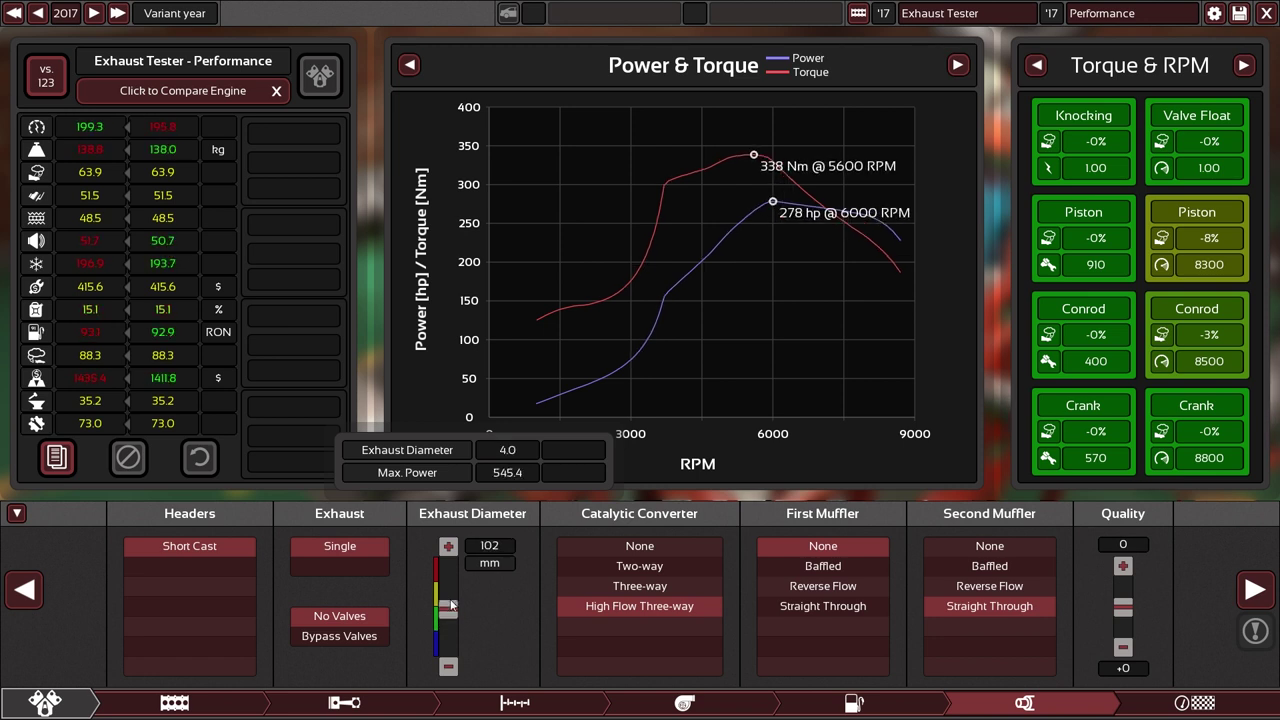
{"action": "scroll", "coordinate": [450, 604], "scroll_direction": "up", "scroll_amount": 2}
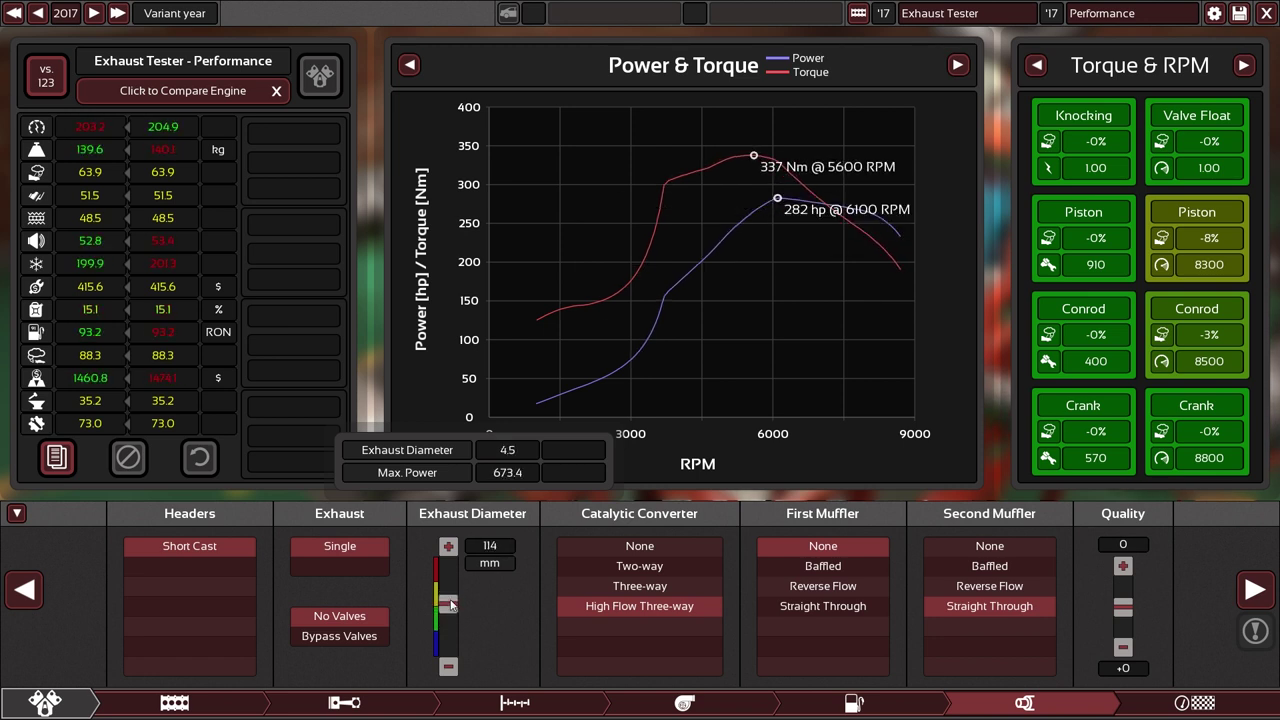
{"action": "scroll", "coordinate": [450, 604], "scroll_direction": "up", "scroll_amount": 2}
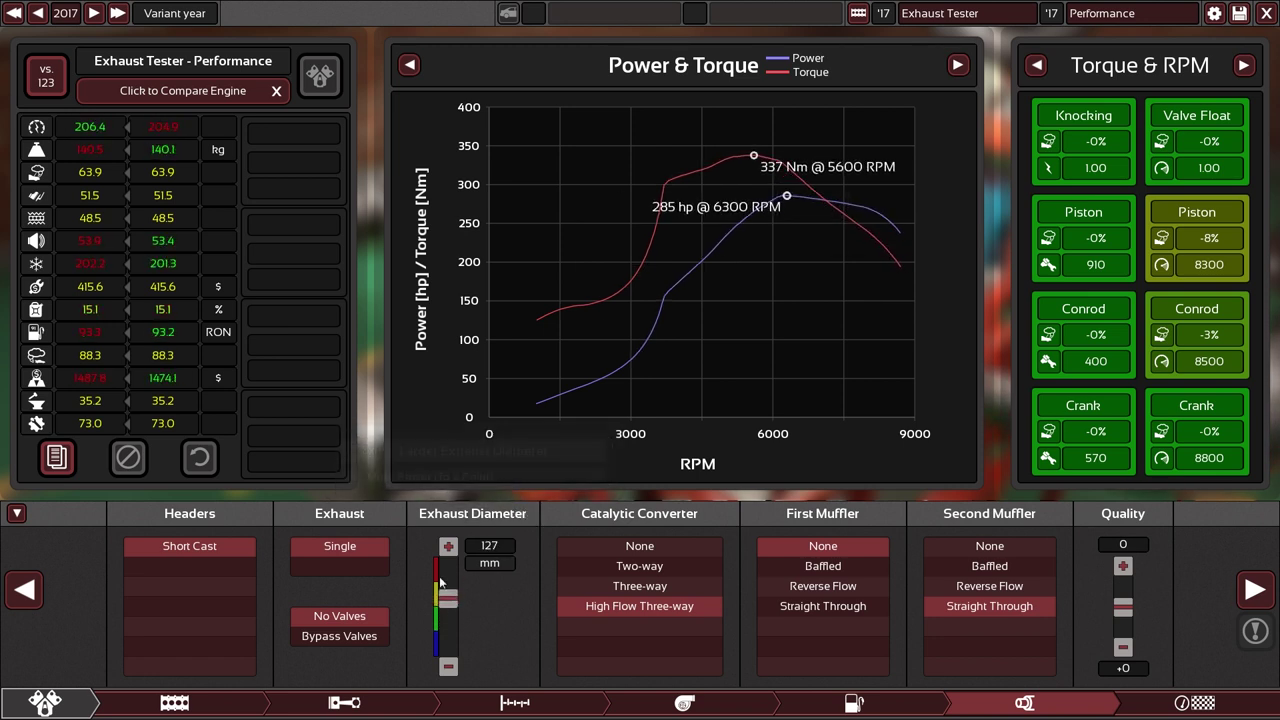
{"action": "scroll", "coordinate": [451, 601], "scroll_direction": "up", "scroll_amount": 1}
{"action": "scroll", "coordinate": [451, 601], "scroll_direction": "down", "scroll_amount": 1}
{"action": "scroll", "coordinate": [451, 601], "scroll_direction": "up", "scroll_amount": 2}
{"action": "scroll", "coordinate": [451, 601], "scroll_direction": "up", "scroll_amount": 2}
{"action": "scroll", "coordinate": [451, 601], "scroll_direction": "down", "scroll_amount": 1}
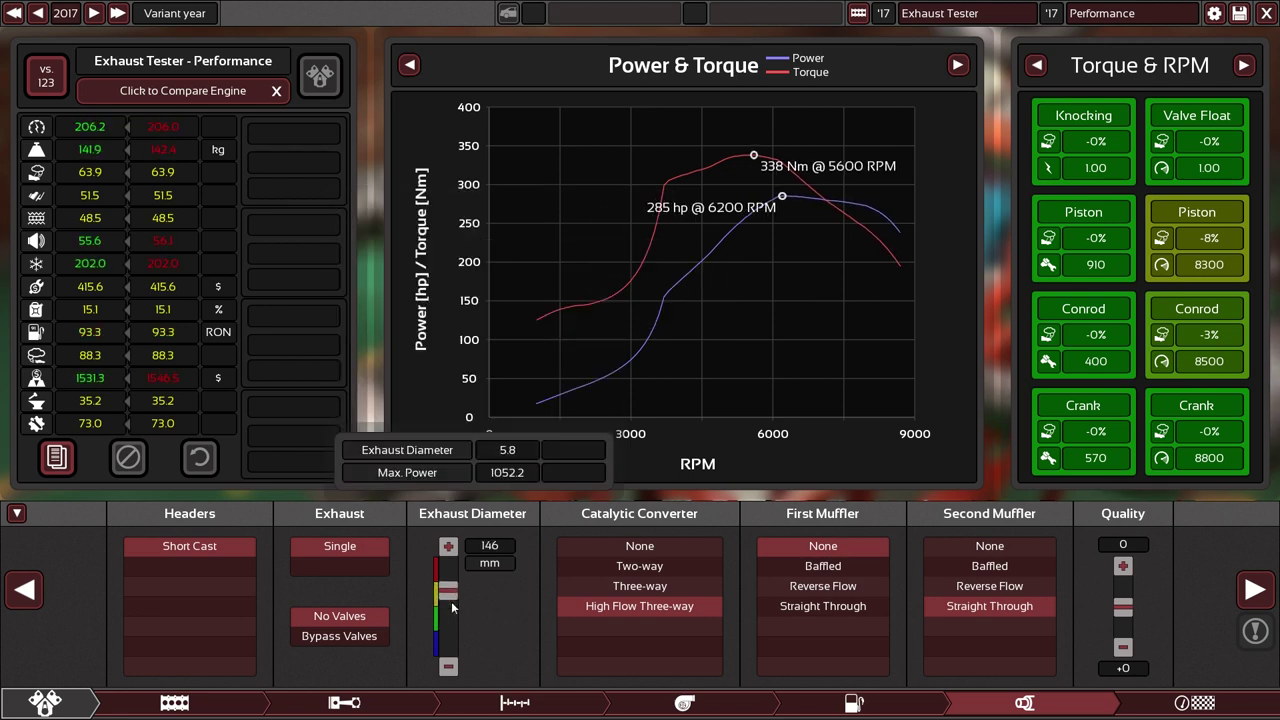